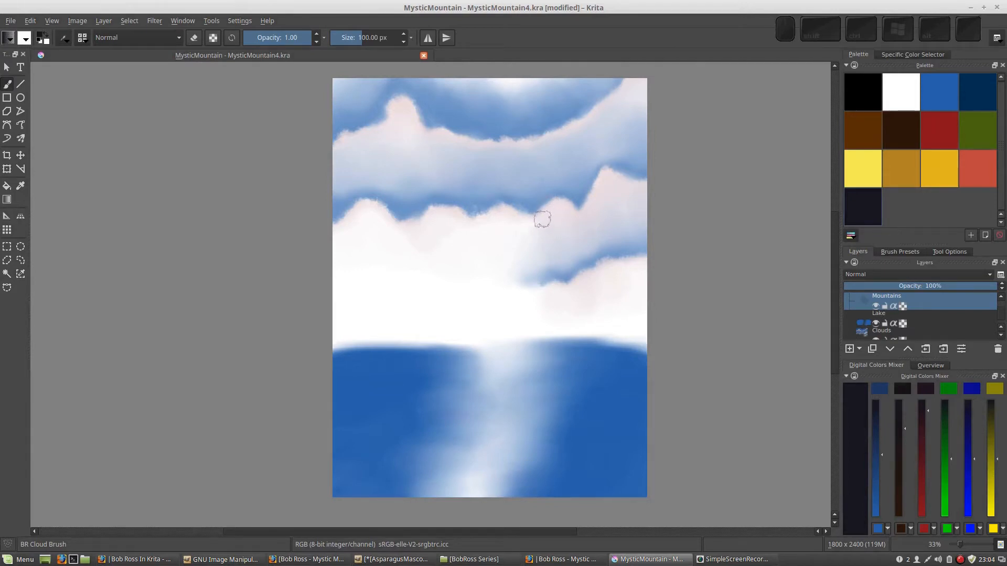
Show the Brush Presets and Overview dockers, and bring up and dismiss the pop-up palette over the canvas
left_click(900, 252)
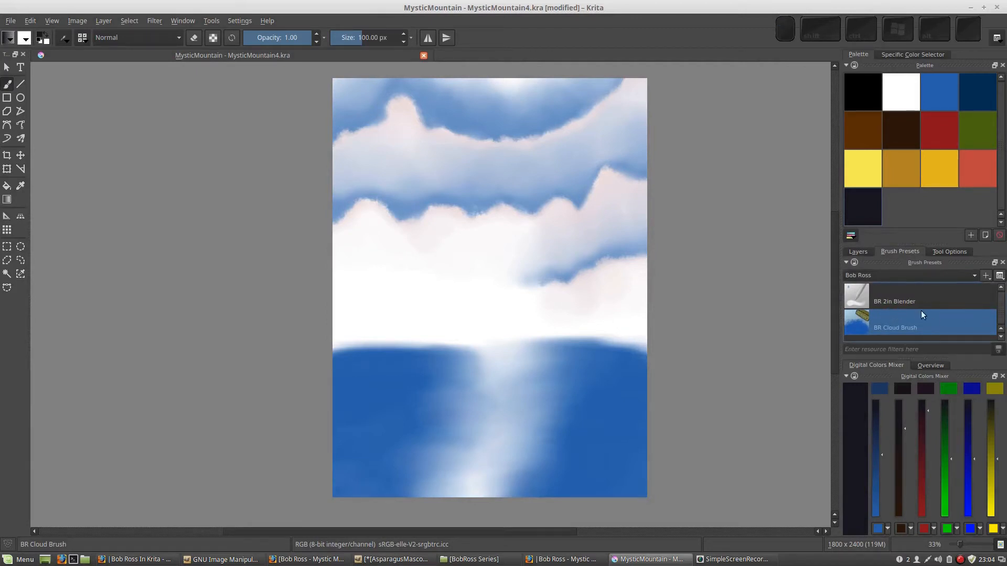
left_click(930, 366)
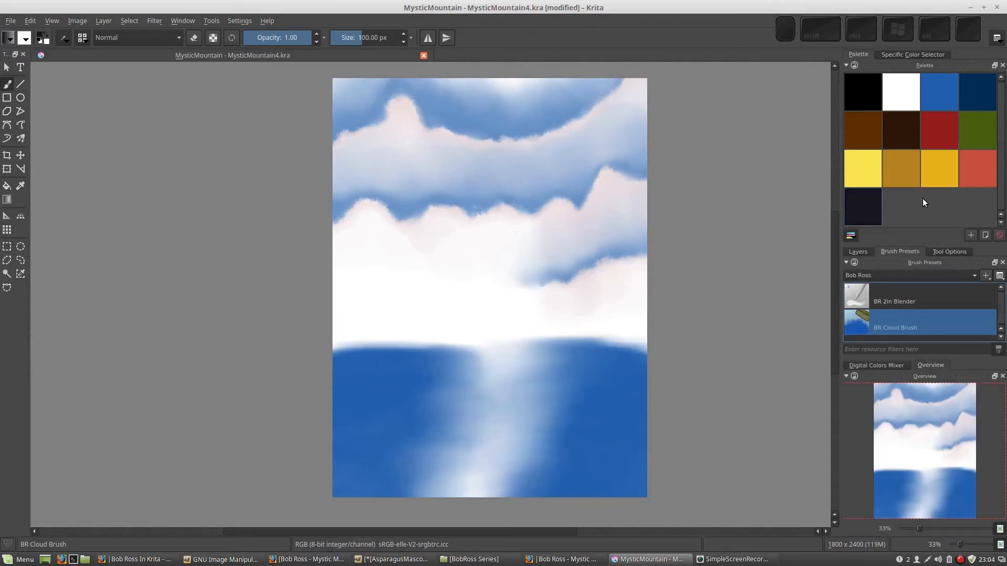
right_click(580, 236)
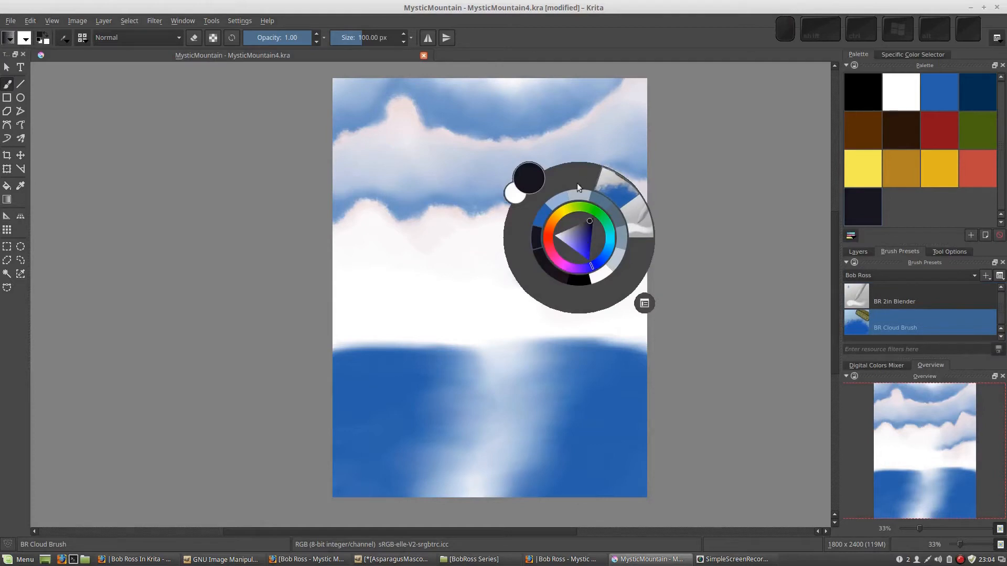
left_click(710, 250)
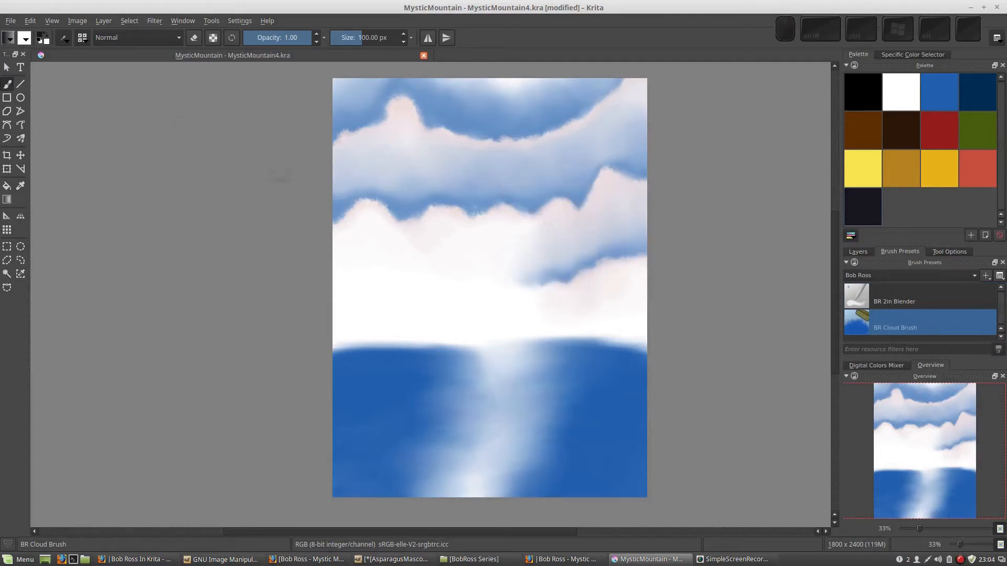
Filter the full brush preset list by "block" and select the Smudge_block_tilt preset
left_click(82, 39)
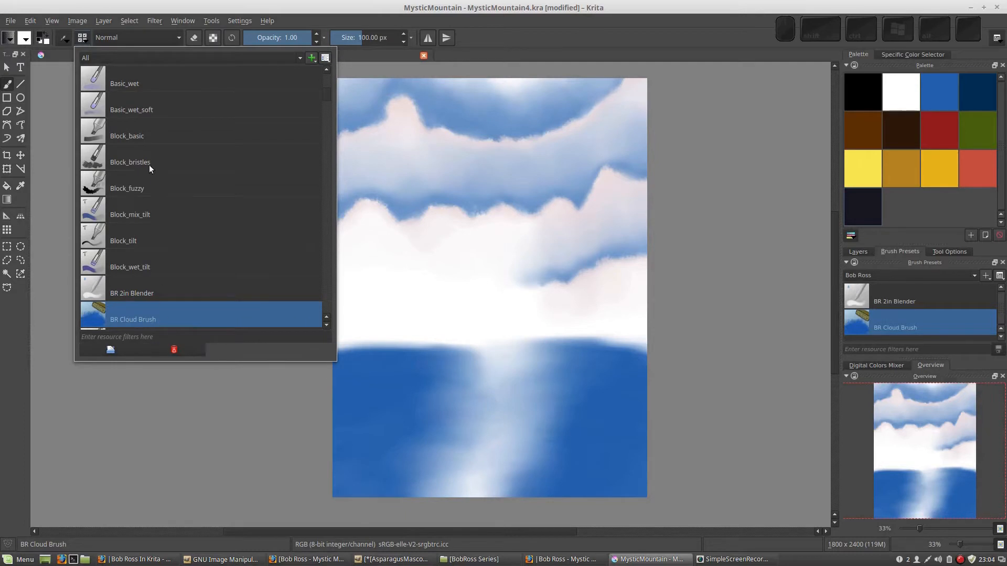
left_click(141, 84)
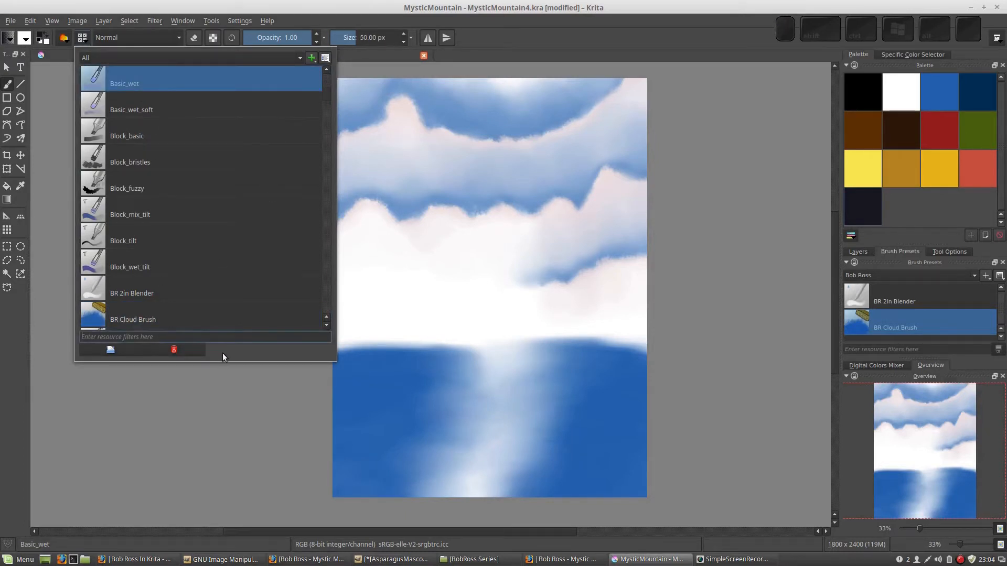
left_click(242, 336)
type("blo")
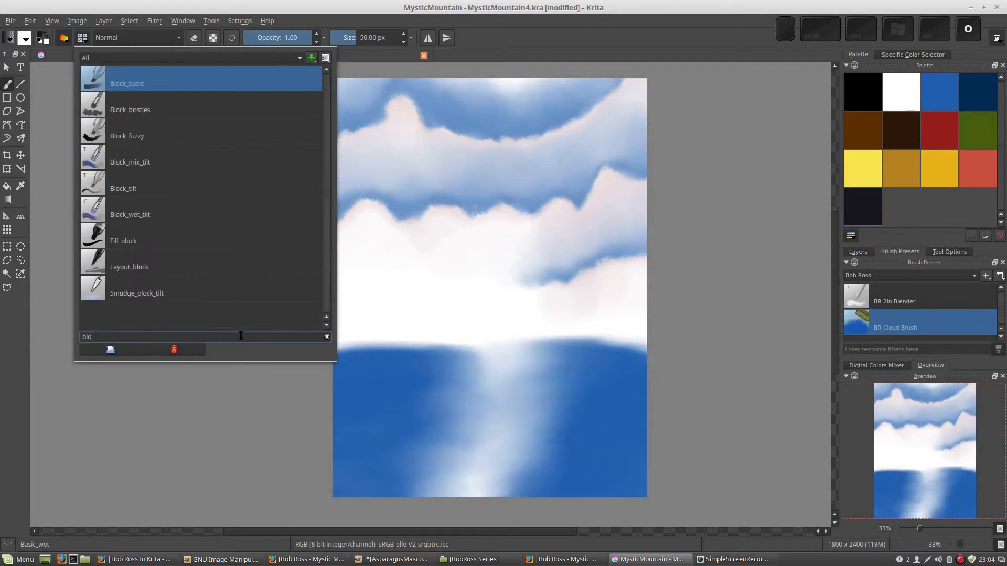
type("ck ti")
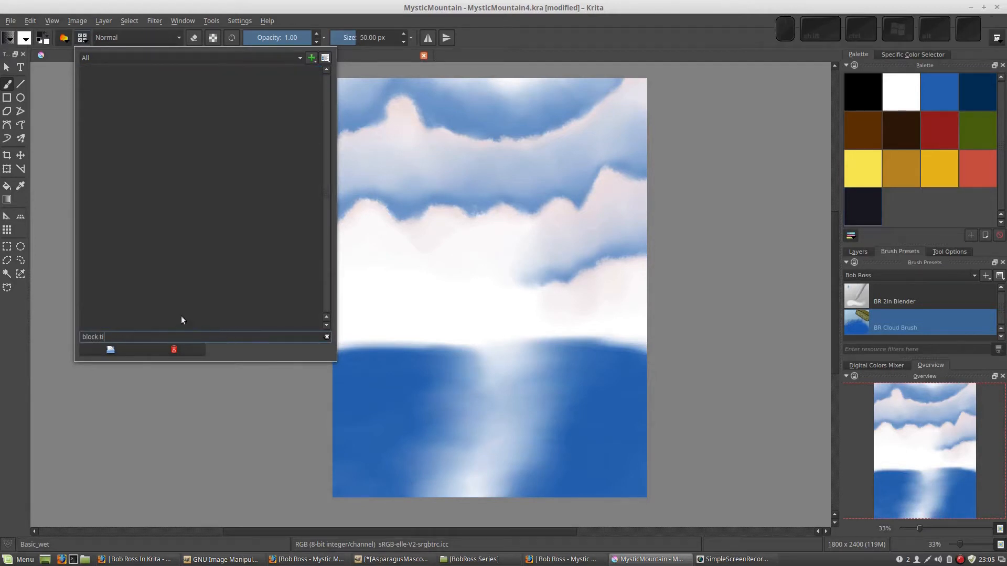
key("BackSpace")
key("BackSpace")
key("BackSpace")
key("BackSpace")
key("BackSpace")
key("BackSpace")
key("BackSpace")
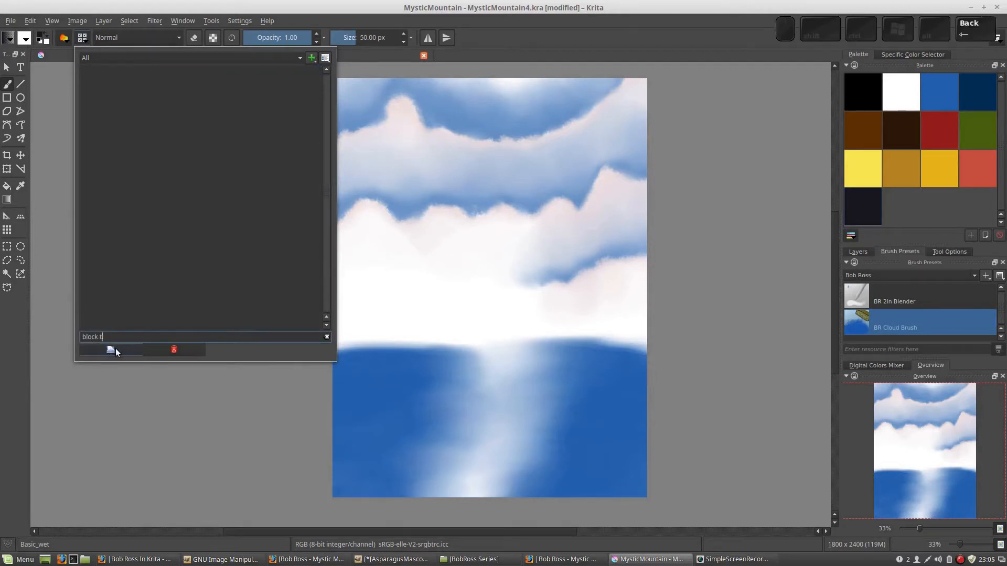
type("lock")
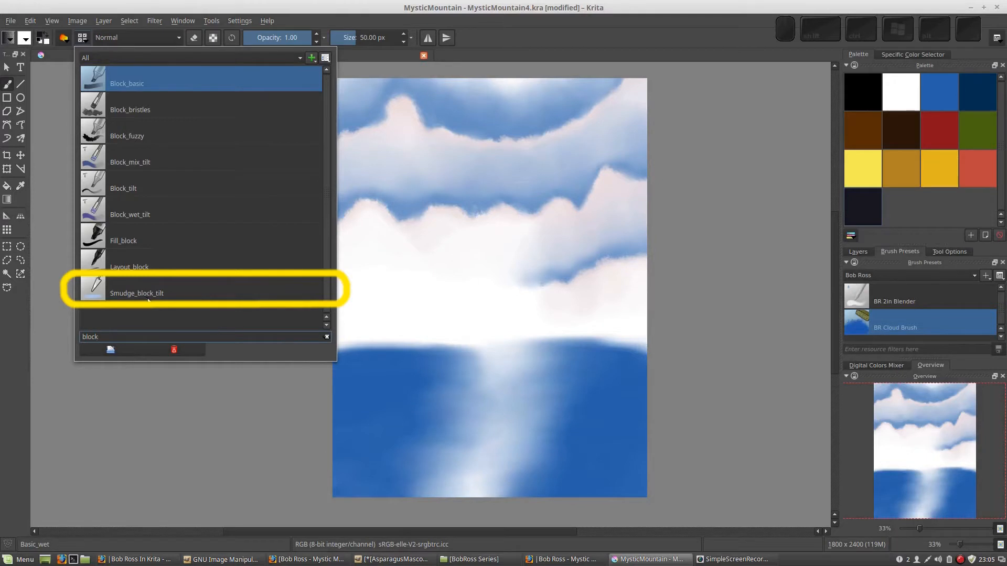
left_click(130, 294)
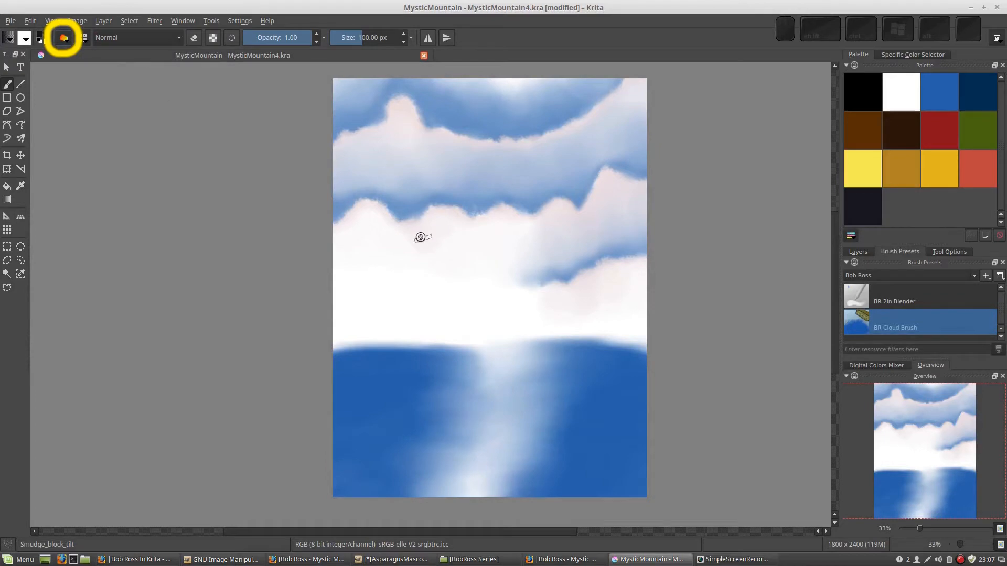
Open the brush editor, and collapse and re-expand its preset list
left_click(63, 38)
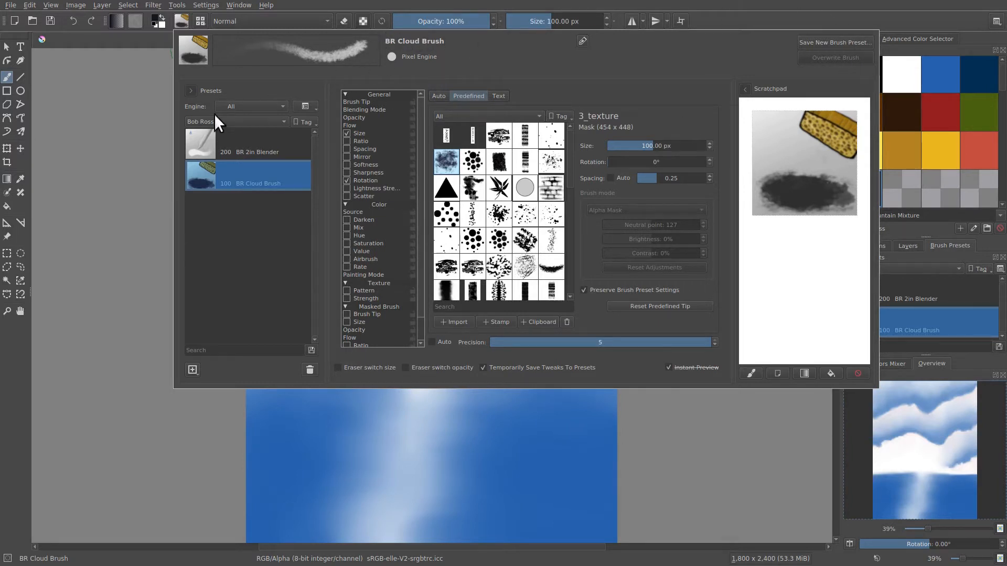
left_click(191, 90)
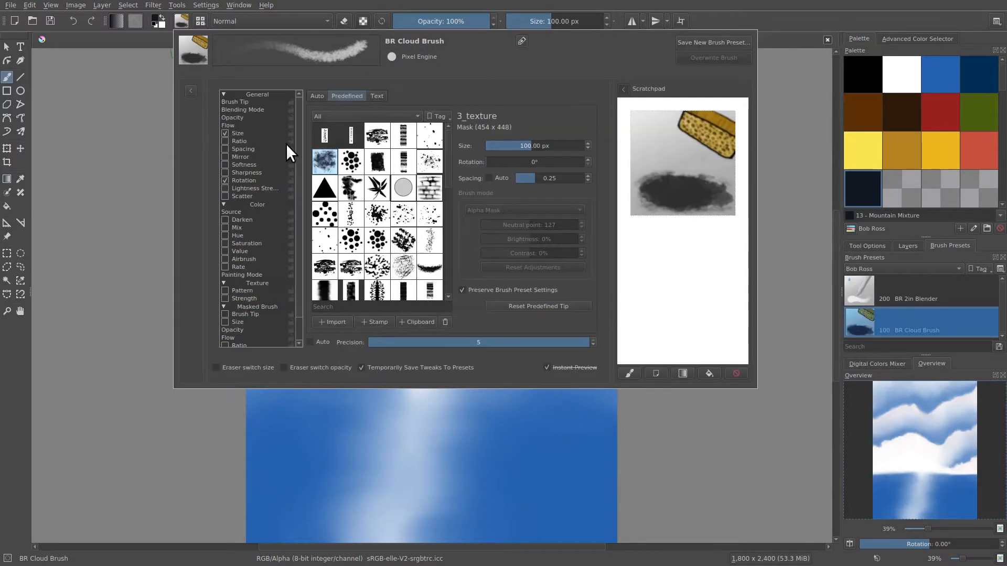
left_click(189, 89)
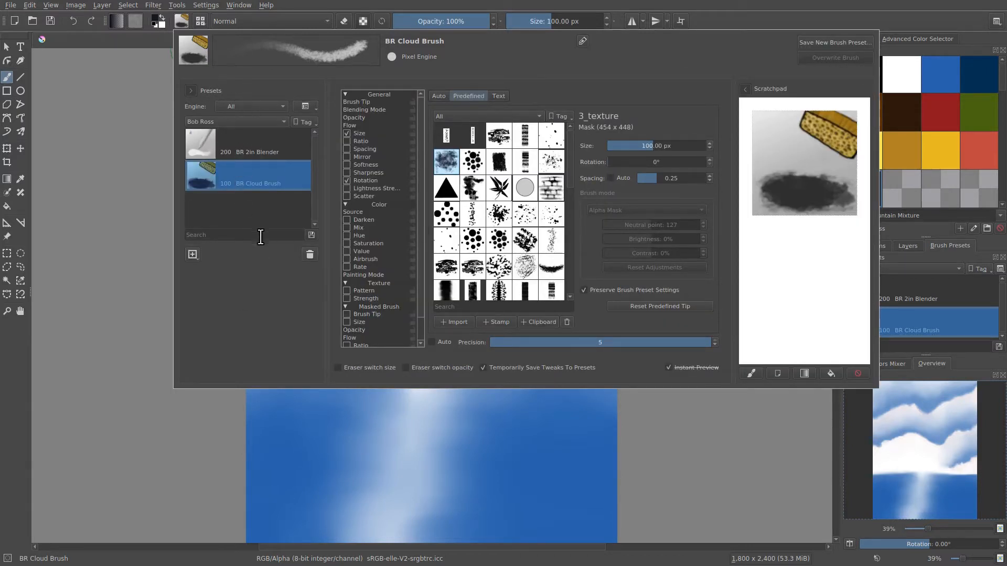
Filter the brush editor's presets to the Color Smudge engine with the tag set to All
left_click(278, 105)
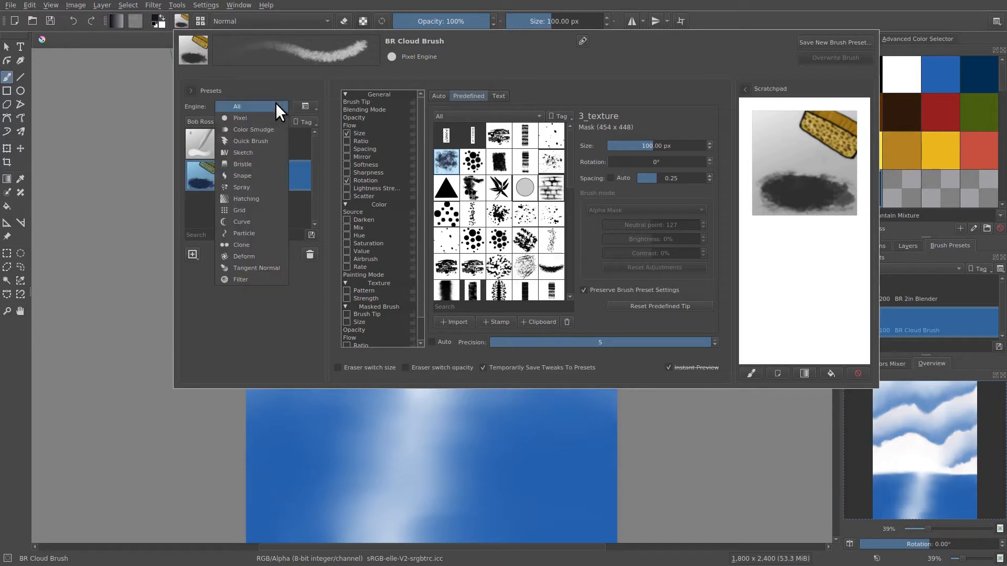
left_click(248, 129)
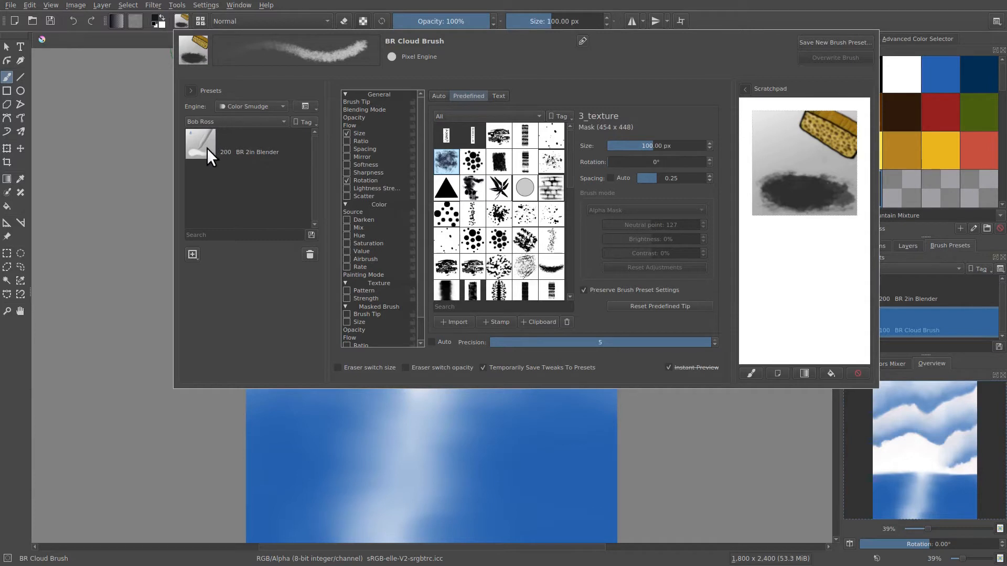
left_click(244, 121)
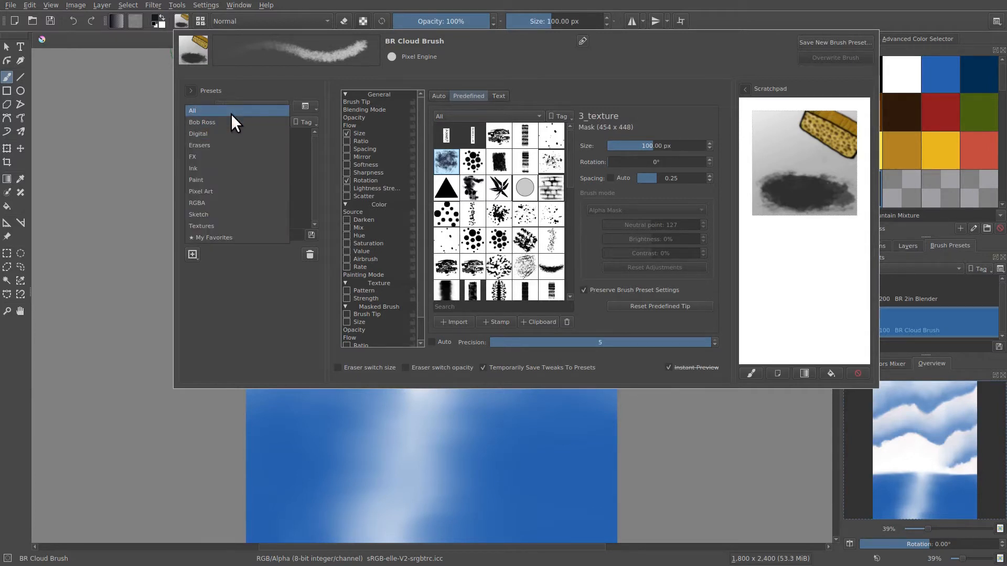
left_click(231, 112)
left_click_drag(313, 142, 247, 143)
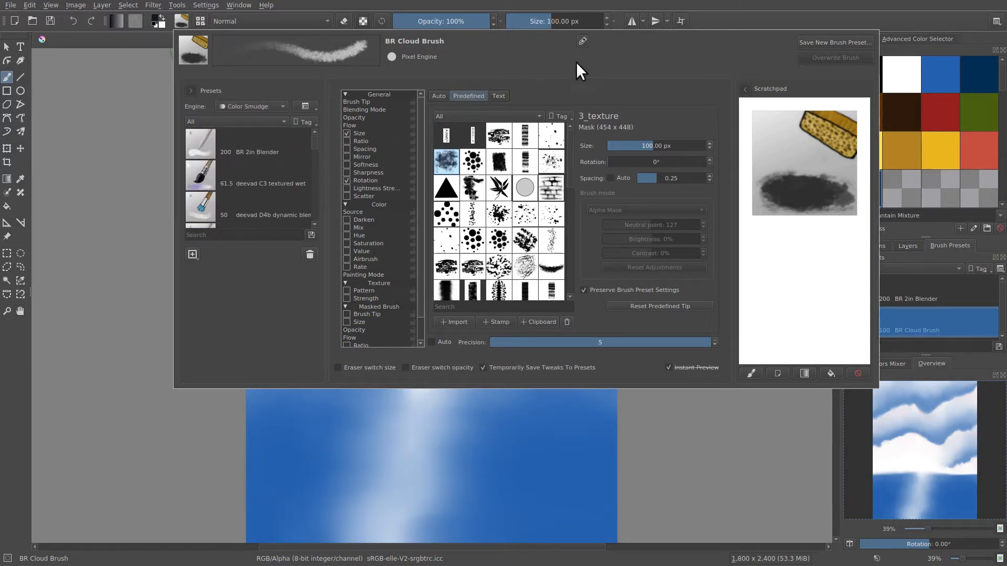
Collapse and re-expand the scratchpad, and paint overlapping test strokes on it with the BR Cloud Brush at 100 px
left_click(744, 89)
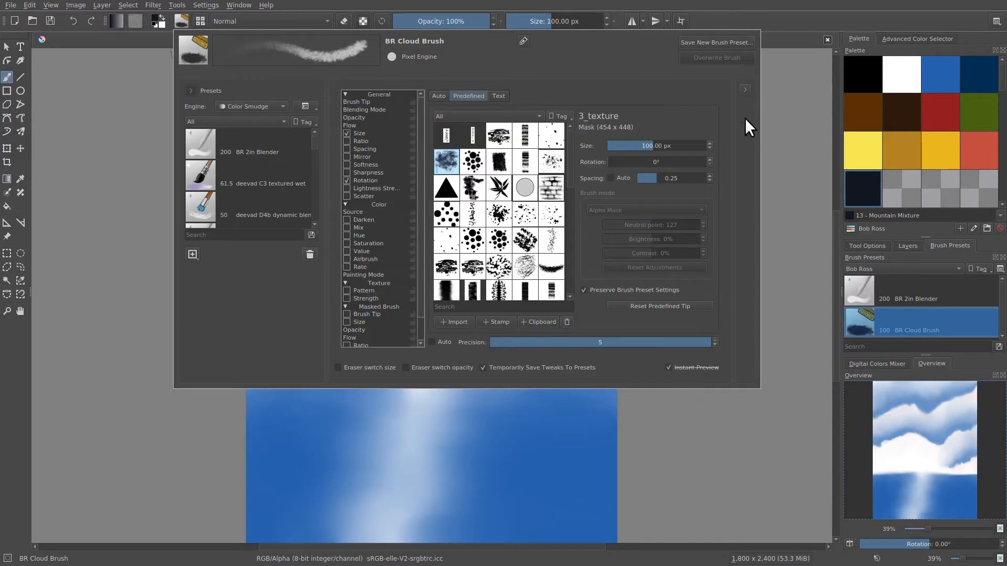
left_click(744, 89)
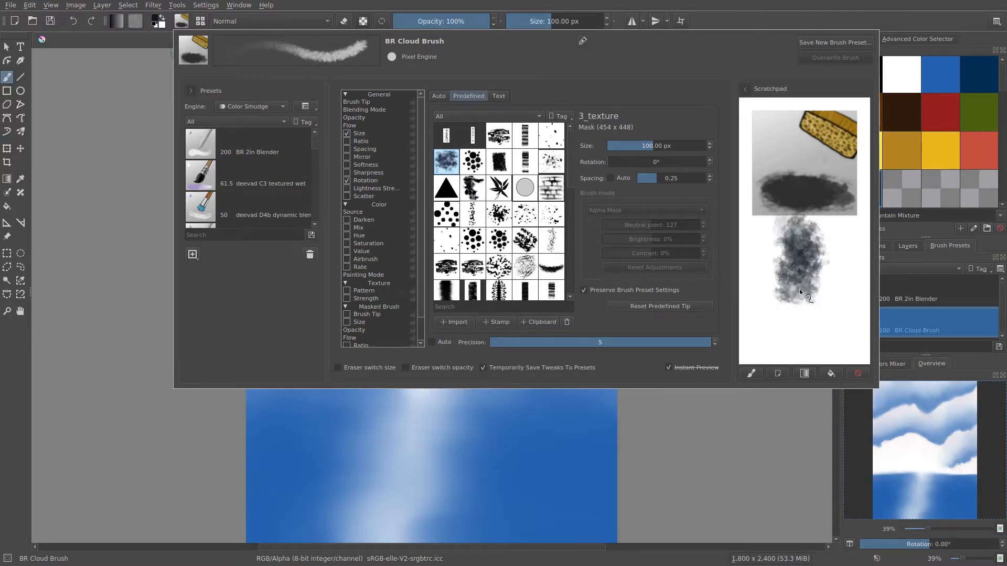
mouse_move(810, 234)
left_mouse_down()
mouse_move(825, 298)
mouse_move(831, 257)
mouse_move(790, 329)
left_mouse_up()
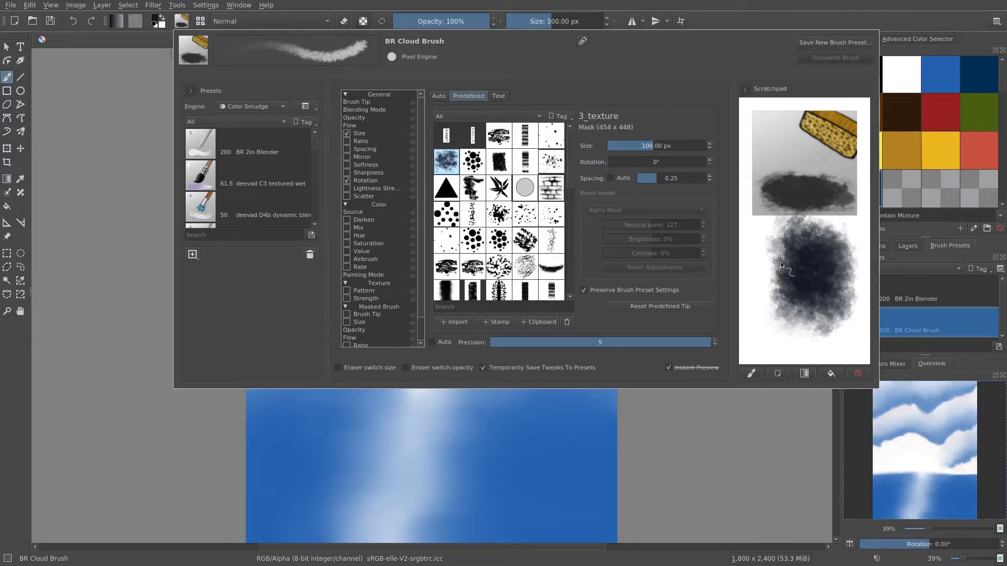
mouse_move(791, 262)
left_mouse_down()
mouse_move(801, 298)
mouse_move(787, 315)
mouse_move(839, 273)
mouse_move(844, 283)
left_mouse_up()
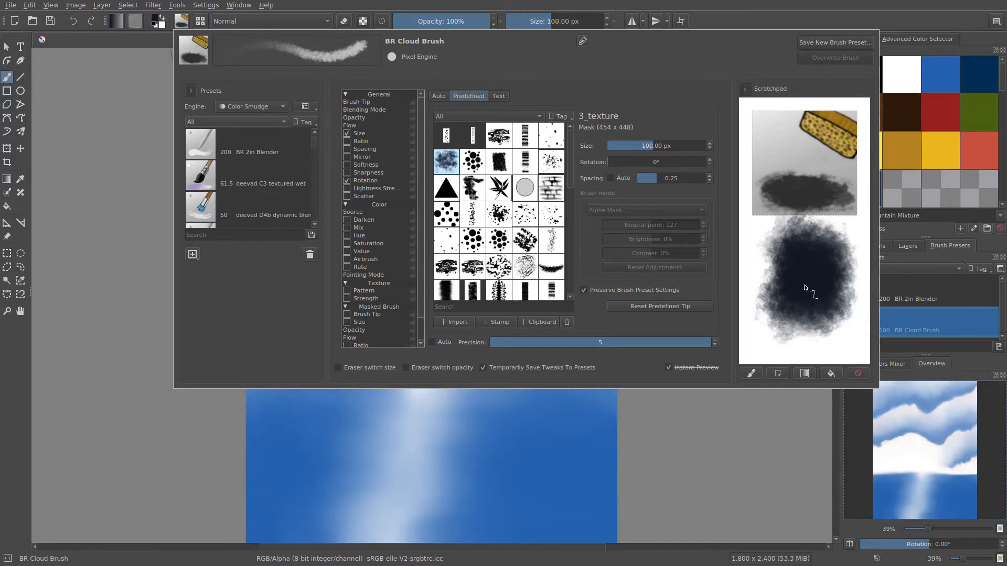
Reduce the brush size to 57.07 px and paint comparison strokes beside and over the dark patch on the scratchpad
mouse_move(652, 148)
left_mouse_down()
mouse_move(631, 144)
mouse_move(642, 146)
left_mouse_up()
mouse_move(755, 253)
left_mouse_down()
mouse_move(762, 241)
mouse_move(760, 283)
left_mouse_up()
left_click_drag(656, 145, 641, 147)
mouse_move(786, 340)
left_mouse_down()
mouse_move(834, 313)
mouse_move(843, 331)
mouse_move(834, 354)
mouse_move(843, 320)
mouse_move(811, 312)
mouse_move(807, 350)
mouse_move(805, 285)
mouse_move(802, 356)
left_mouse_up()
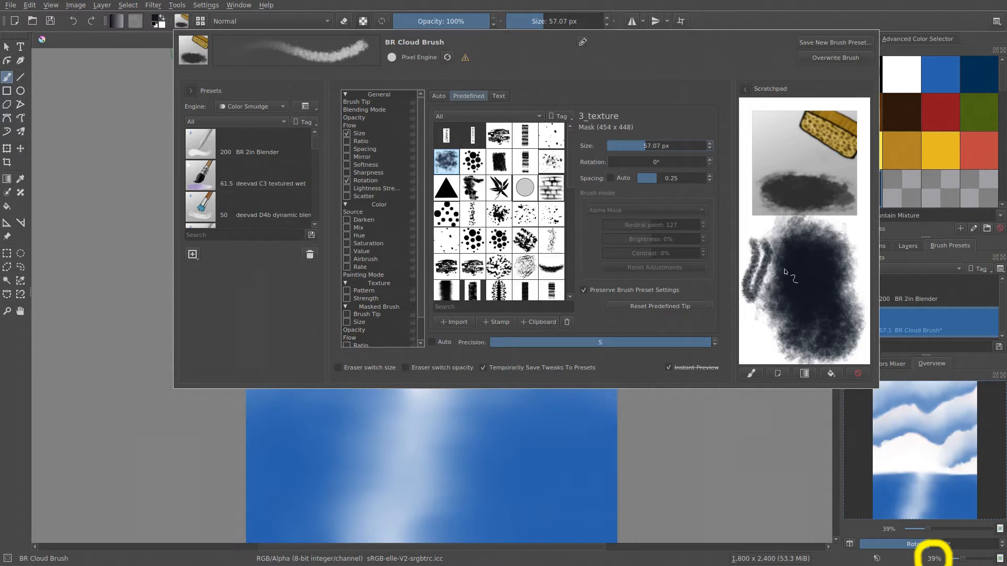
mouse_move(794, 278)
left_mouse_down()
mouse_move(761, 251)
mouse_move(763, 275)
mouse_move(762, 247)
mouse_move(755, 321)
mouse_move(778, 269)
left_mouse_up()
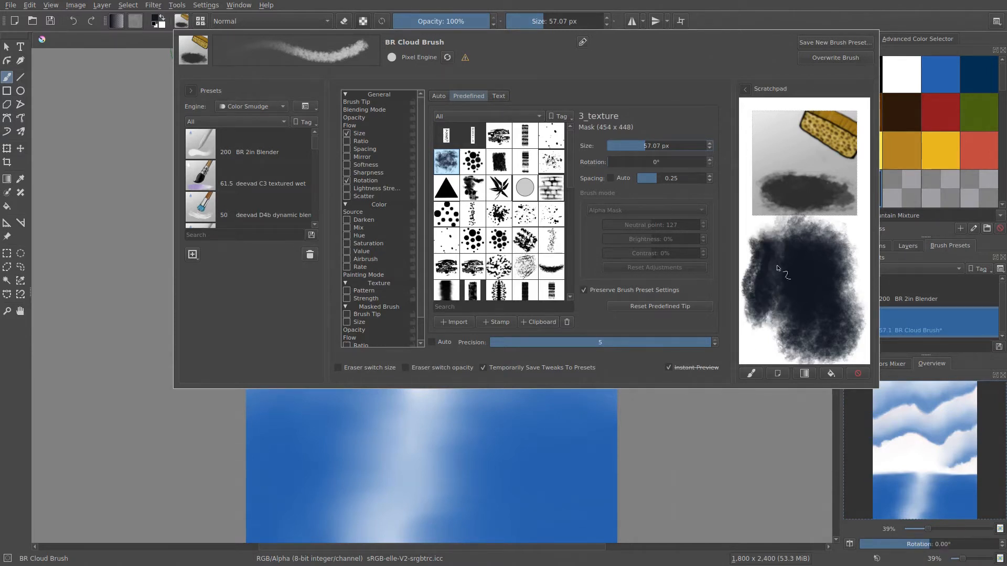
Clear the scratchpad and set the brush size to 100 px
left_click(822, 369)
left_click(652, 146)
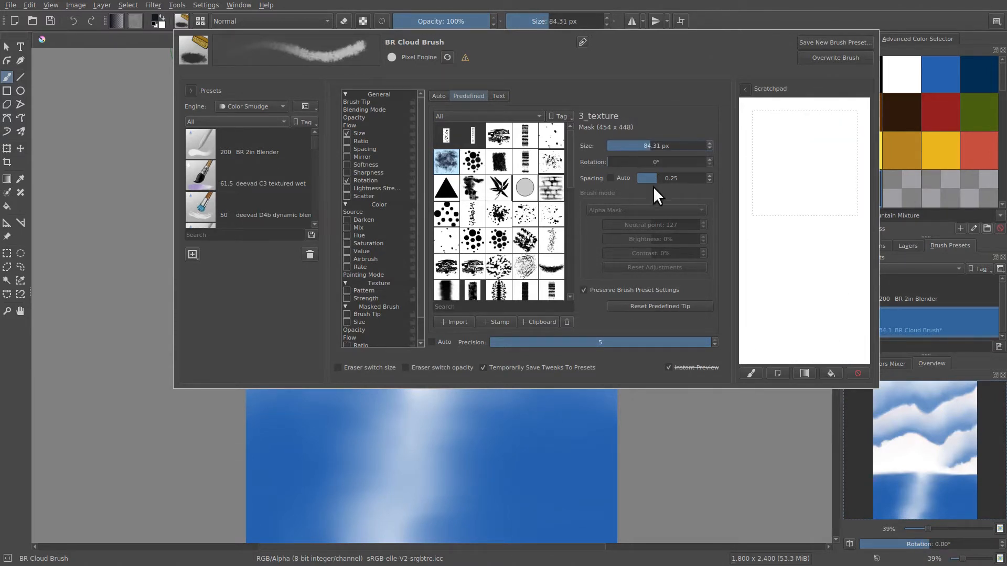
type("100")
key("Return")
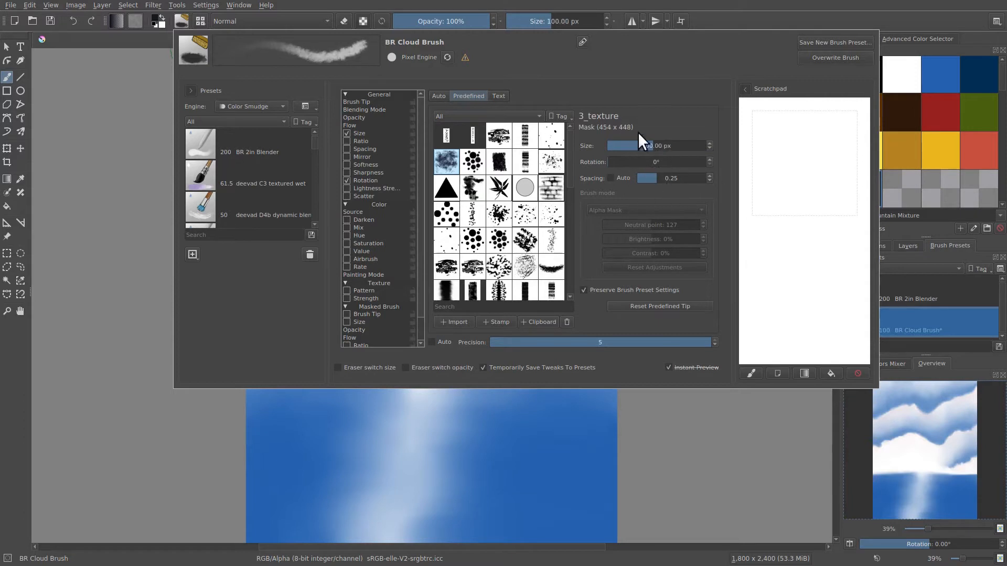
Paint broad test strokes across the scratchpad with the 100 px cloud brush, and clear them
left_click_drag(773, 191, 795, 289)
mouse_move(807, 354)
left_mouse_down()
mouse_move(818, 257)
mouse_move(801, 206)
mouse_move(814, 291)
mouse_move(824, 250)
mouse_move(829, 304)
mouse_move(814, 367)
left_mouse_up()
left_click_drag(772, 220, 768, 332)
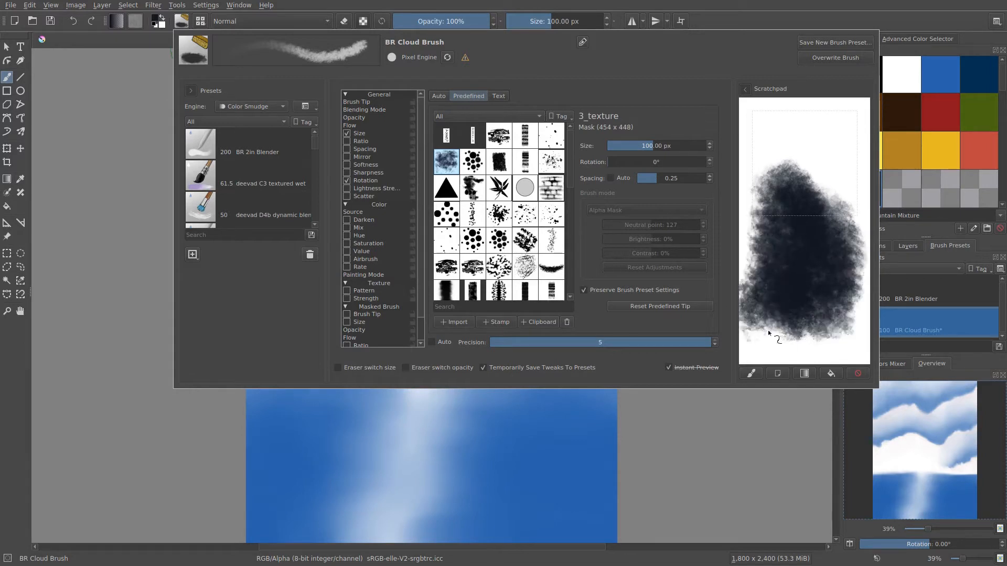
mouse_move(772, 148)
left_mouse_down()
mouse_move(800, 157)
mouse_move(826, 138)
mouse_move(829, 190)
left_mouse_up()
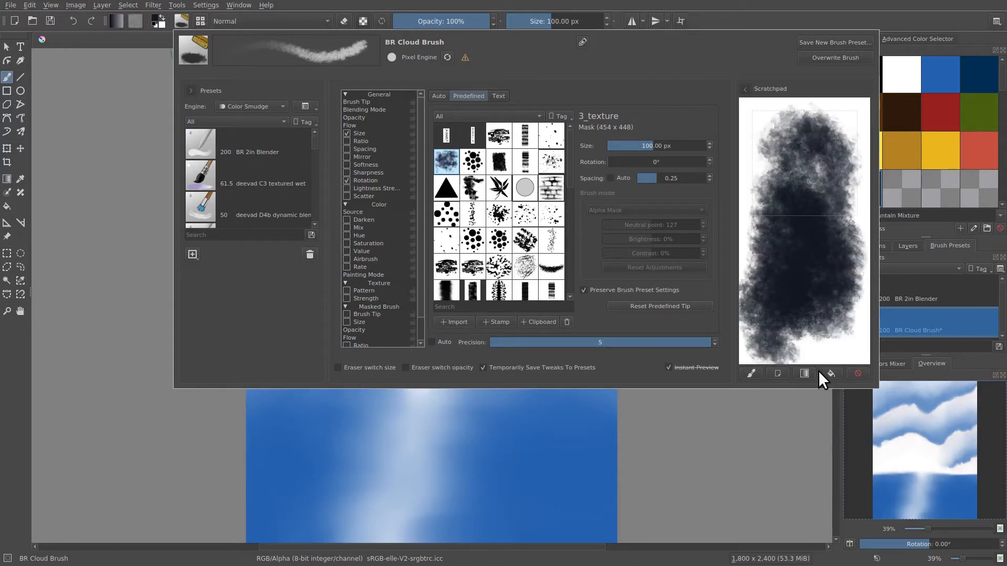
left_click(776, 372)
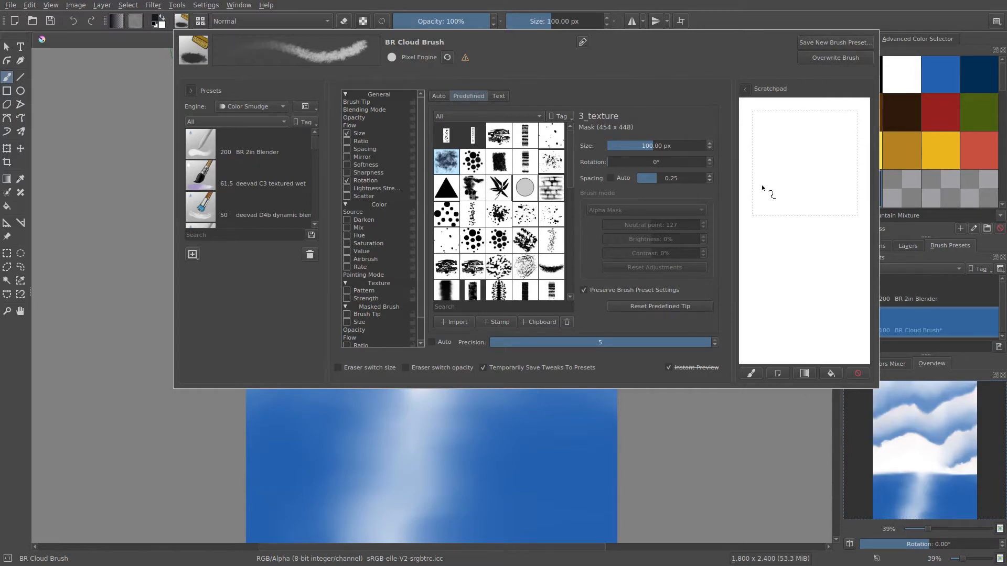
Try the scratchpad, image-file, cleared and existing thumbnail options for a new brush preset, and cancel without saving
left_click(816, 42)
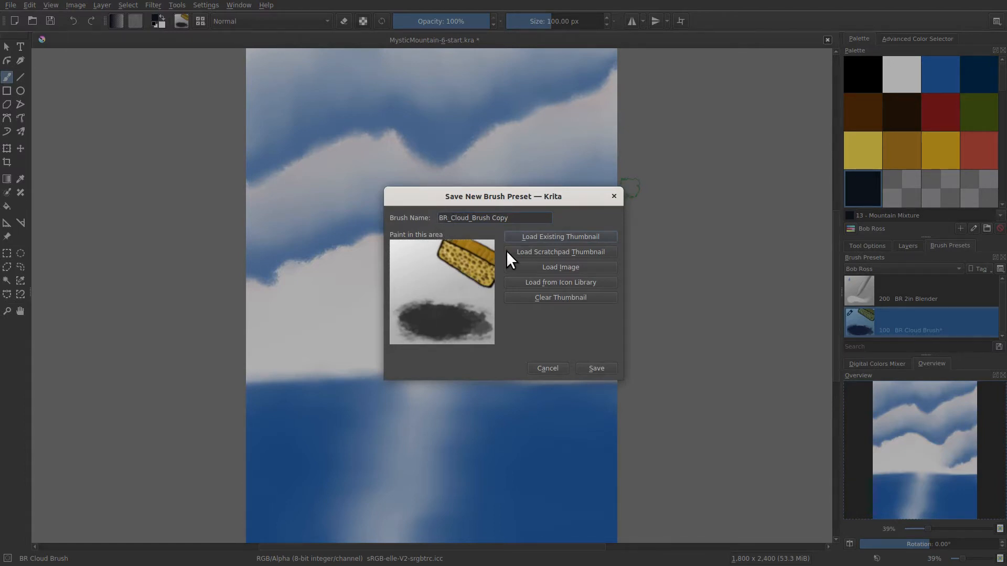
left_click(525, 252)
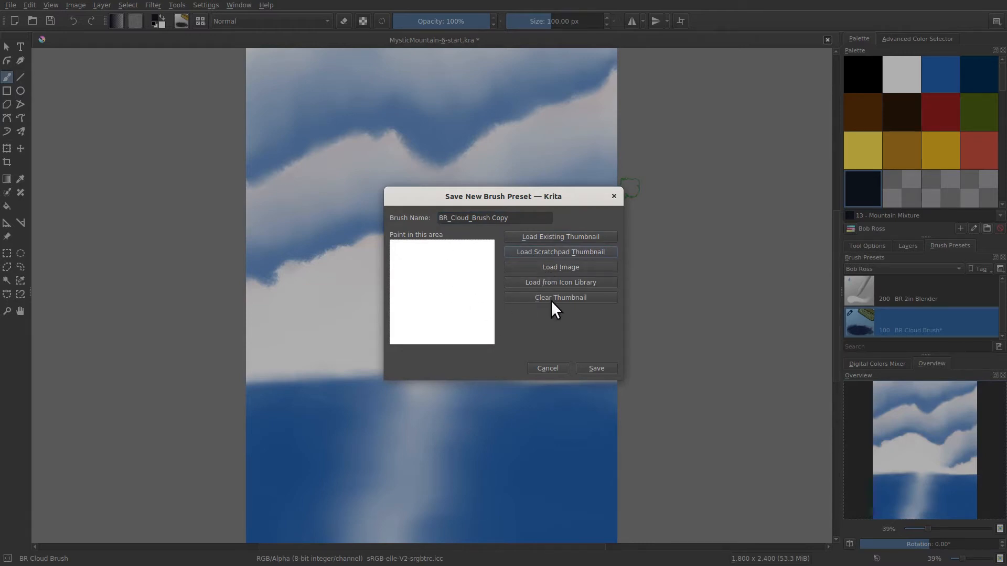
left_click(540, 268)
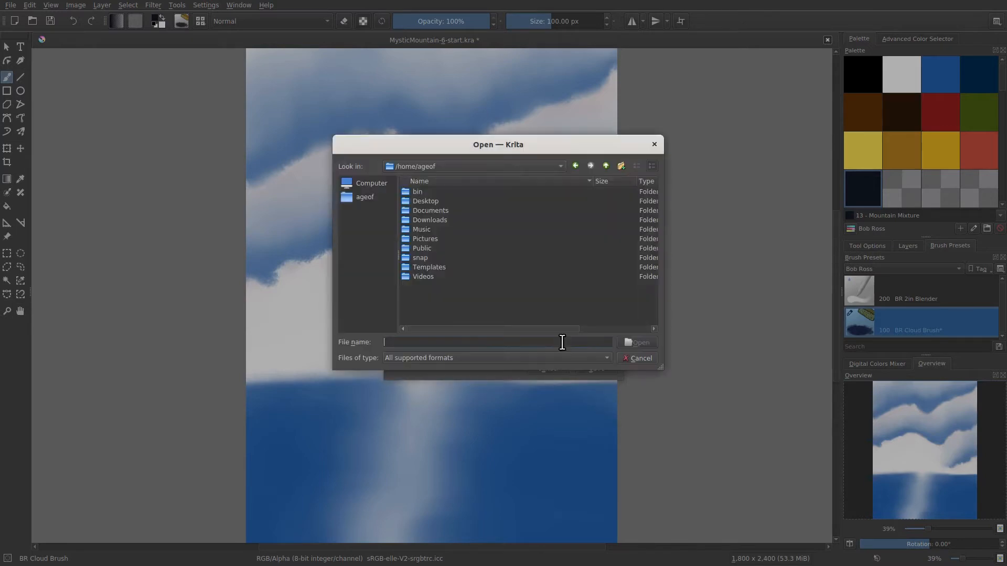
left_click(640, 359)
left_click(537, 297)
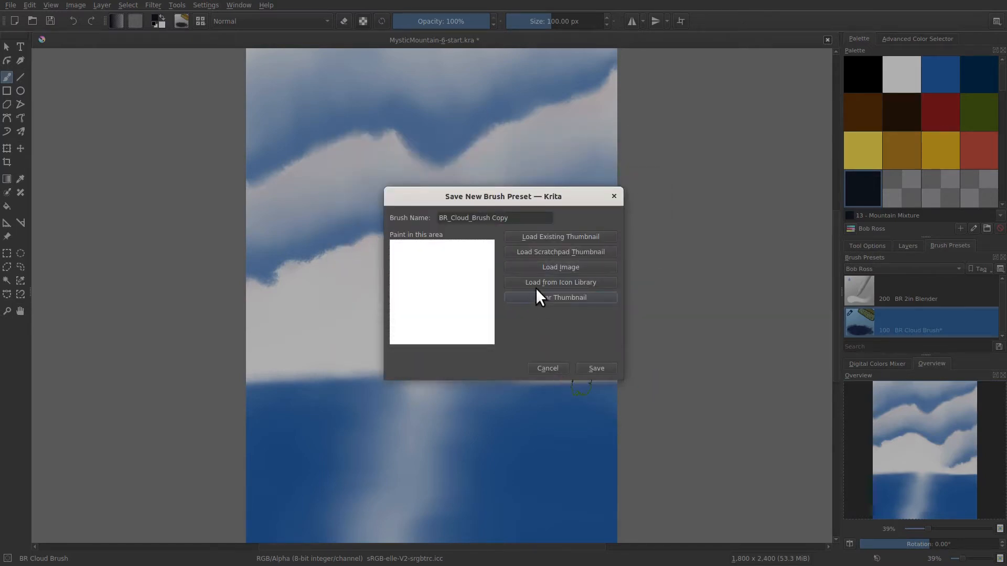
left_click(525, 235)
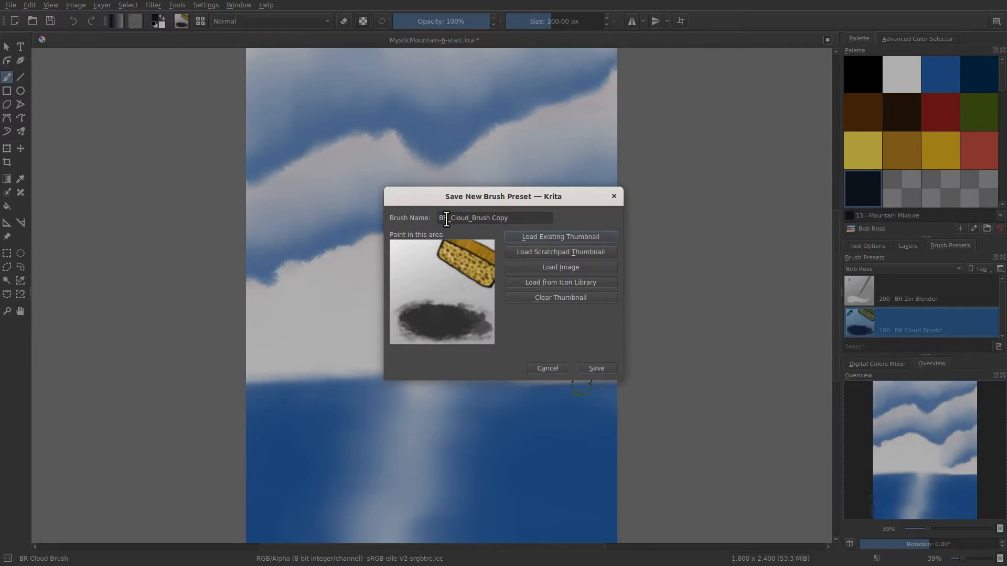
left_click(552, 367)
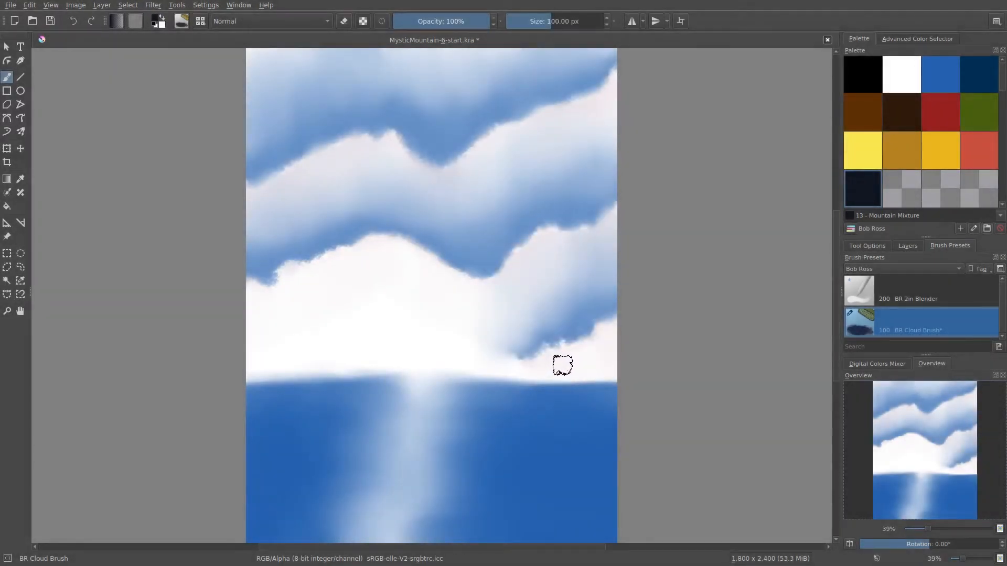
Increase the BR Cloud Brush size to 172.01 px and further to 220.65 px as a temporary tweak
left_click(182, 22)
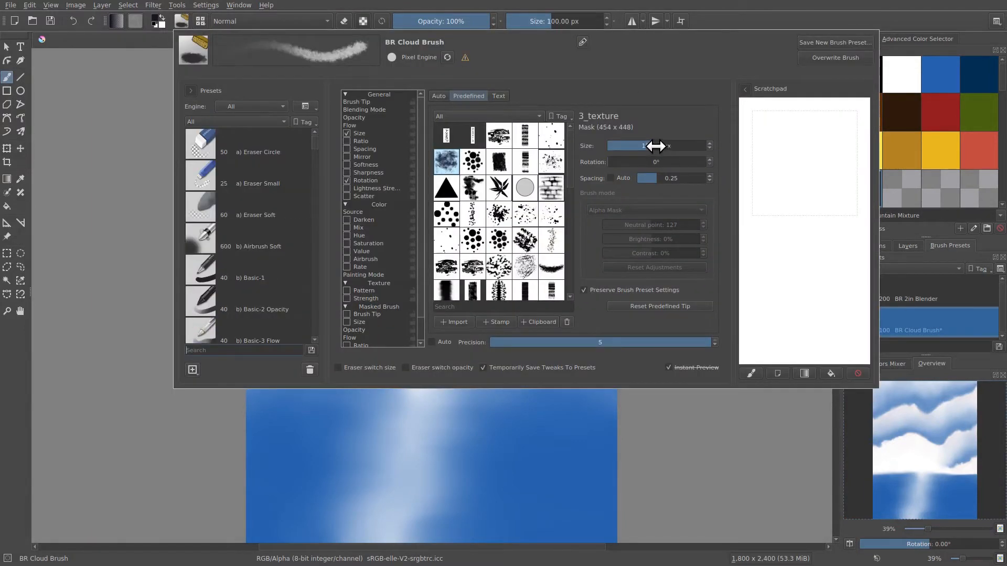
left_click_drag(653, 146, 669, 145)
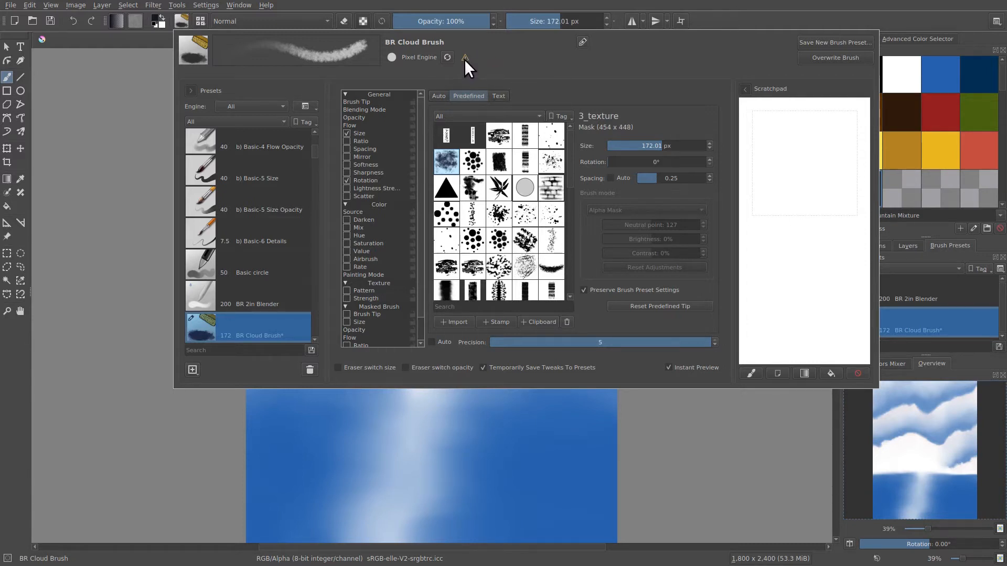
left_click_drag(652, 145, 673, 145)
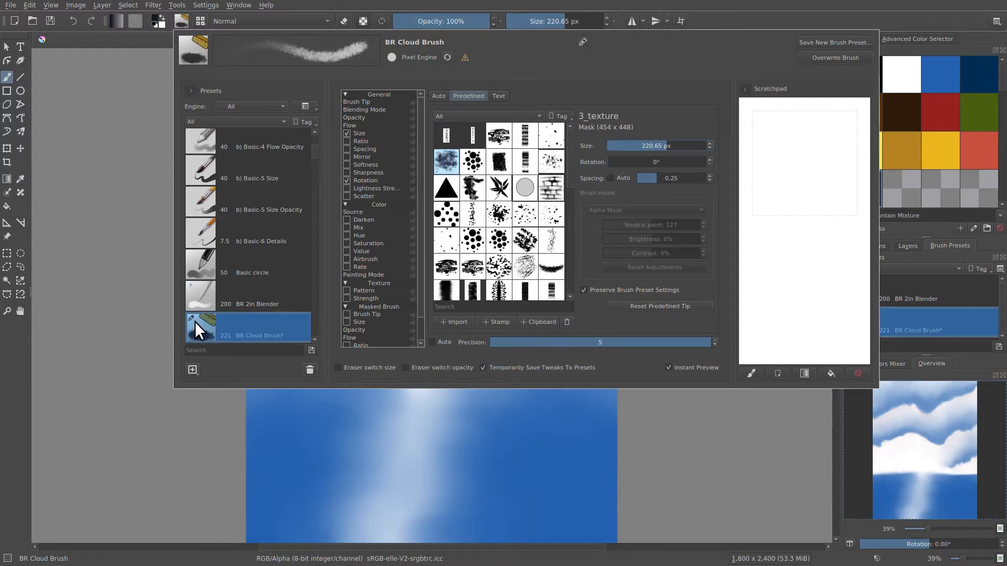
left_click(663, 432)
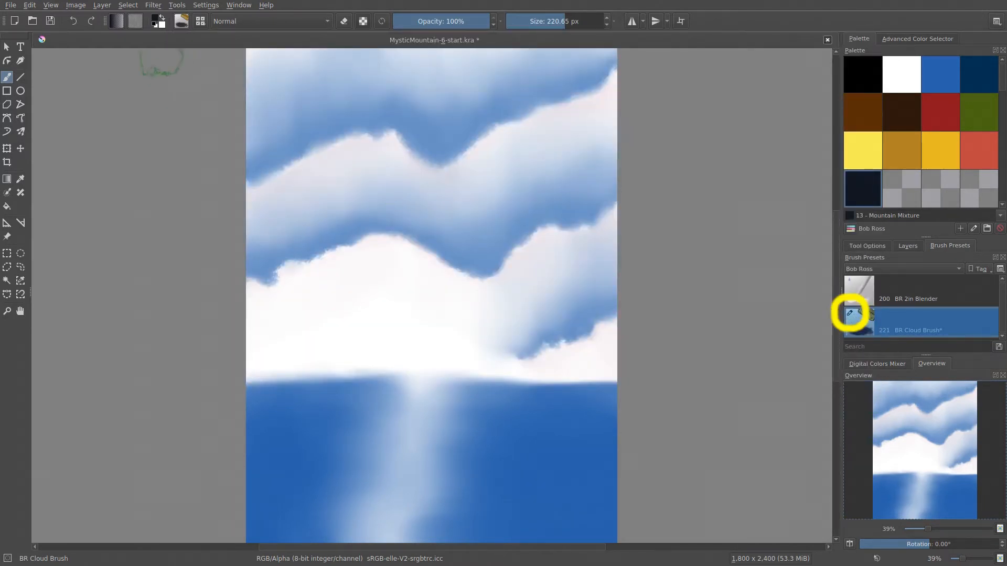
Reload the saved settings of the BR Cloud Brush preset, and start renaming the preset but cancel it
left_click(183, 23)
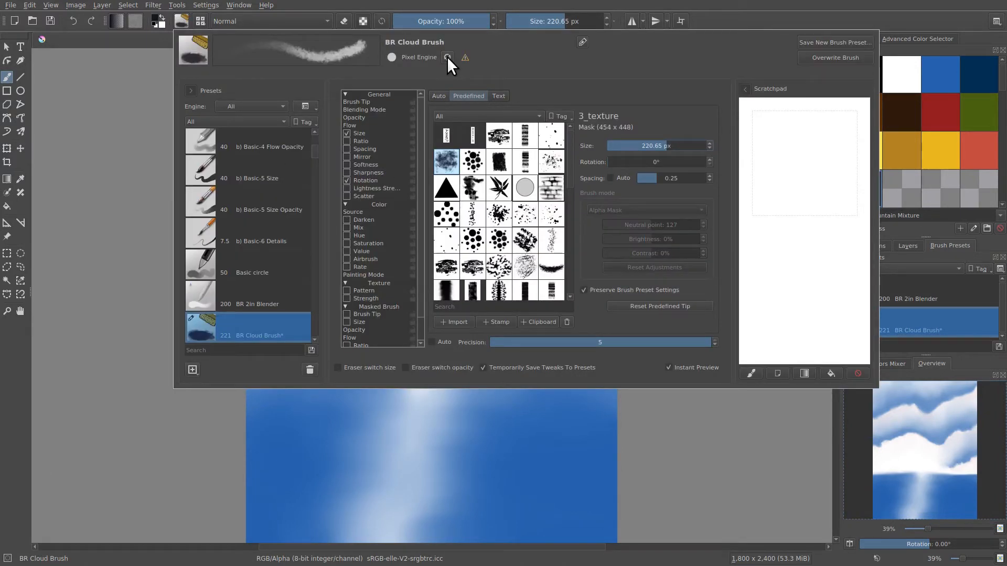
left_click(447, 57)
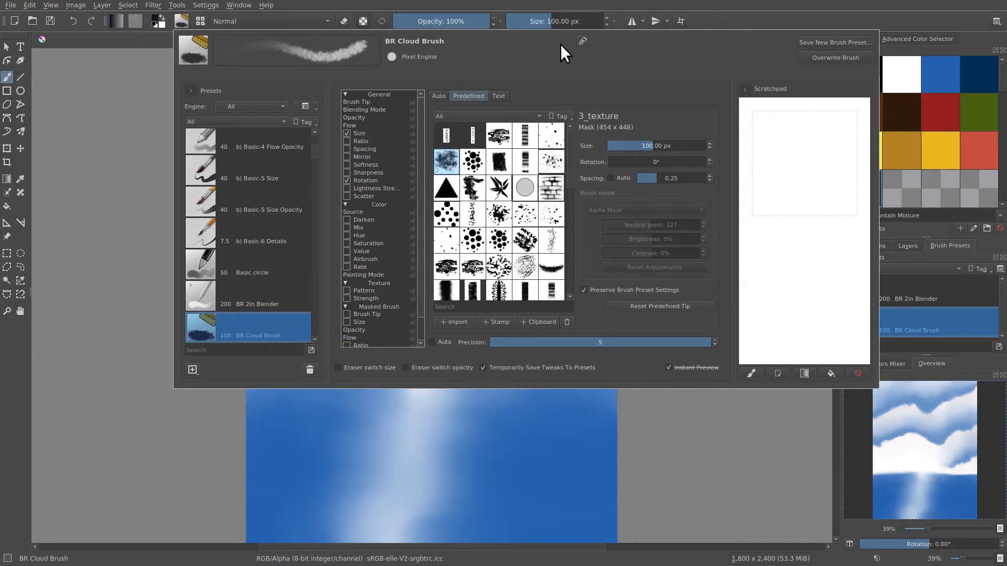
left_click(580, 40)
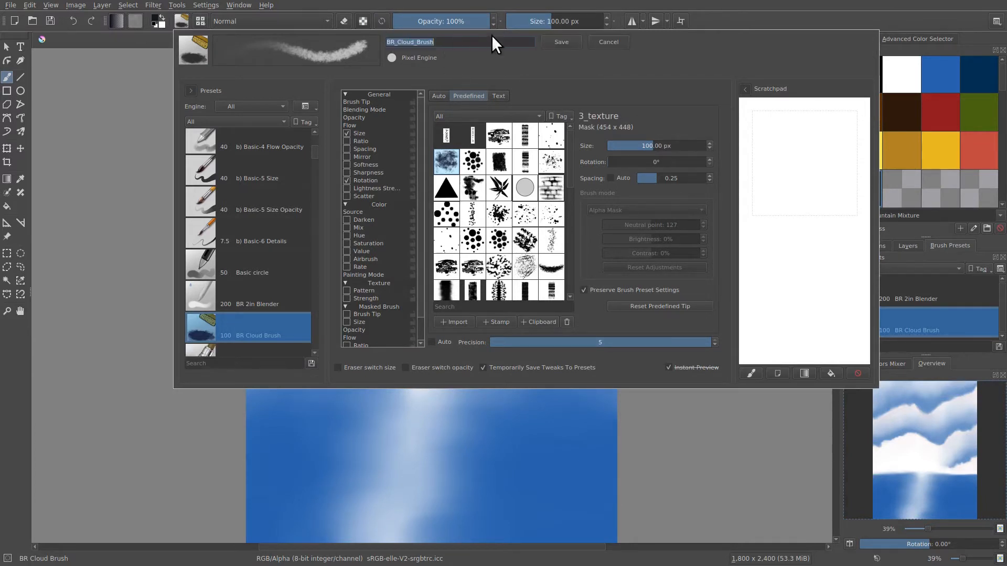
left_click(608, 43)
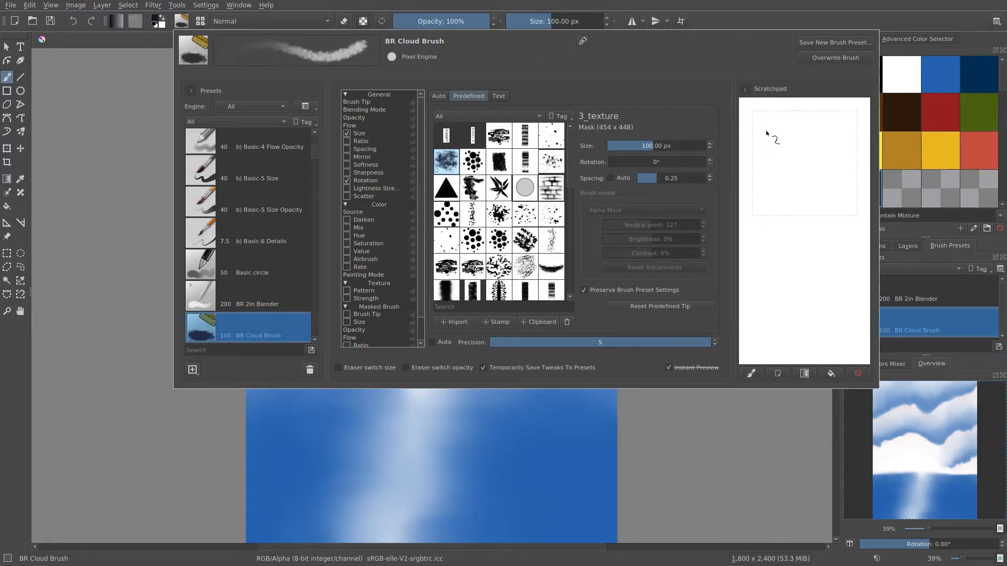
Load the cloud brush's preset image into the scratchpad and paint over its dark patch with Pthalo Blue
left_click(752, 372)
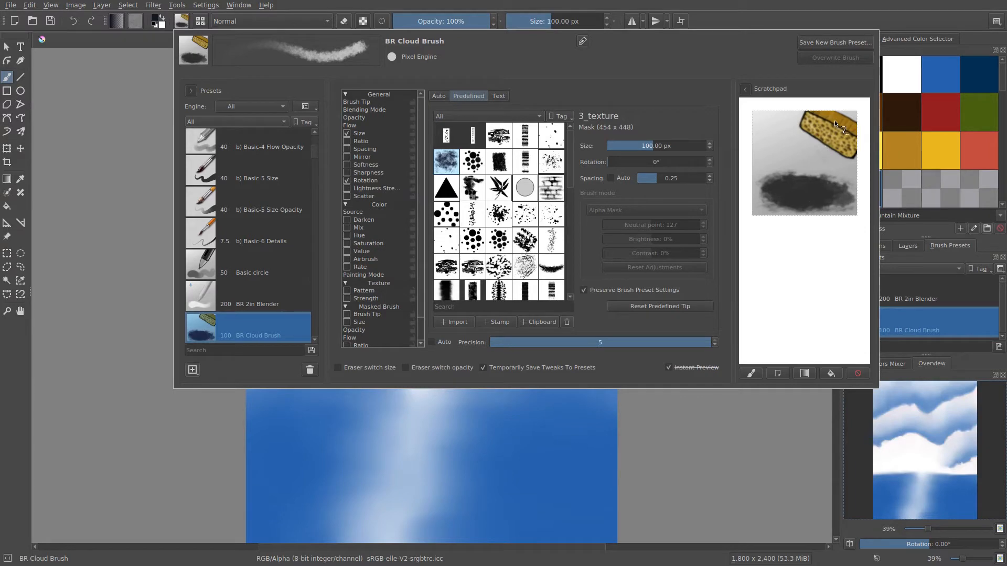
left_click(939, 81)
left_click(944, 79)
left_click(181, 22)
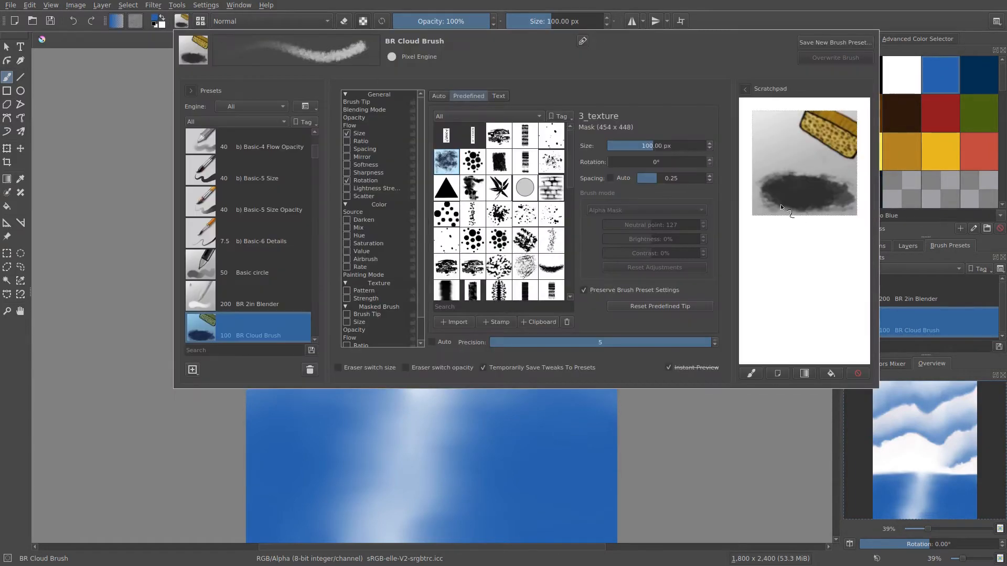
mouse_move(781, 208)
left_mouse_down()
mouse_move(765, 162)
mouse_move(788, 201)
mouse_move(806, 195)
mouse_move(810, 206)
mouse_move(830, 196)
mouse_move(840, 212)
mouse_move(770, 165)
mouse_move(773, 185)
mouse_move(808, 194)
left_mouse_up()
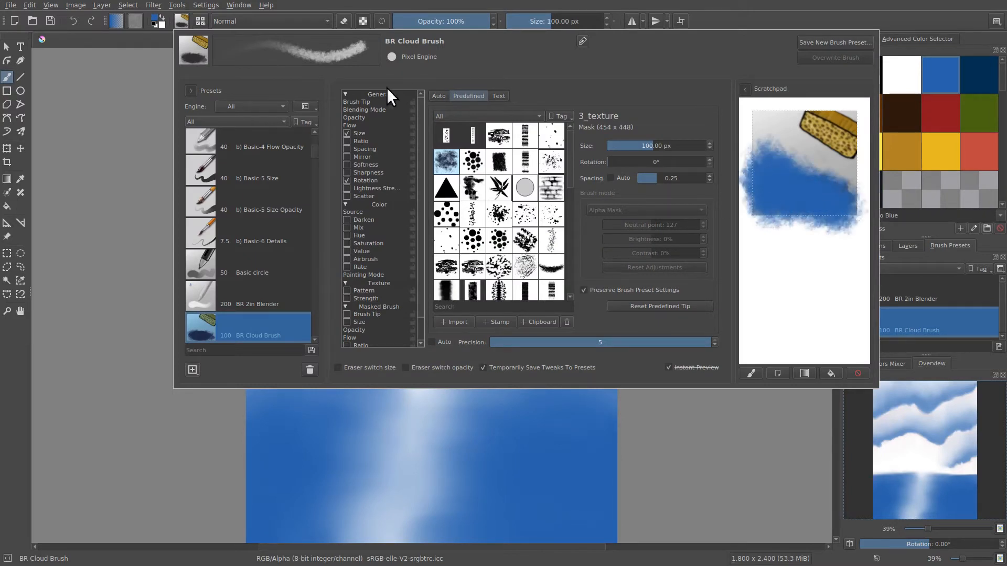
Save the brush preset as BR_Cloud_Brush with the scratchpad painting as its thumbnail
left_click(819, 41)
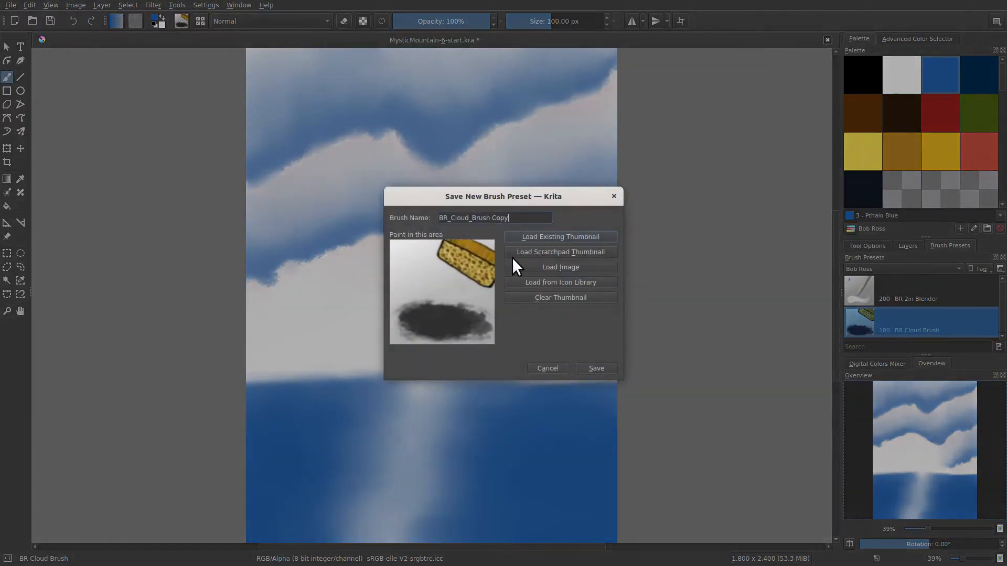
left_click(524, 251)
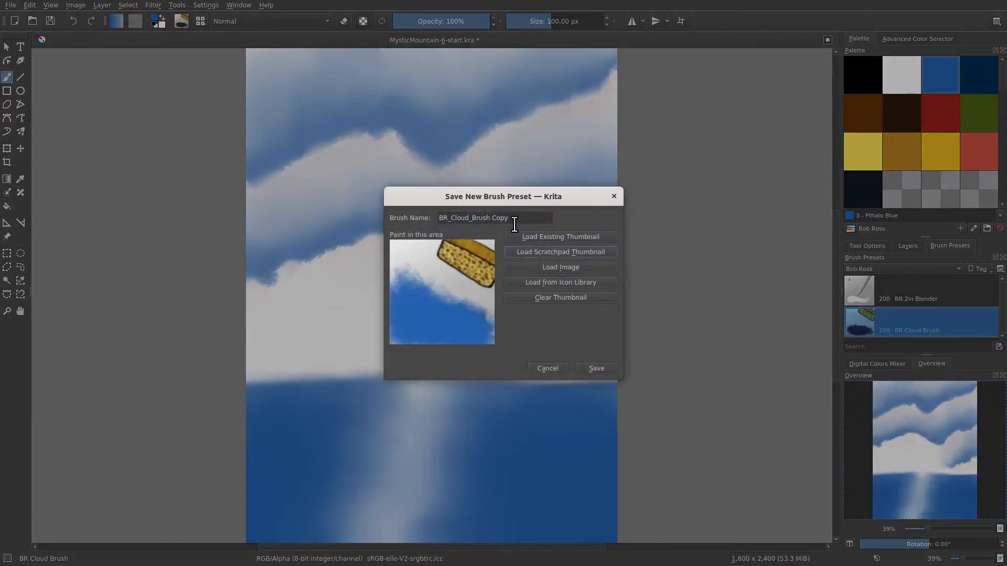
key("BackSpace")
key("BackSpace")
key("BackSpace")
key("BackSpace")
left_click(595, 368)
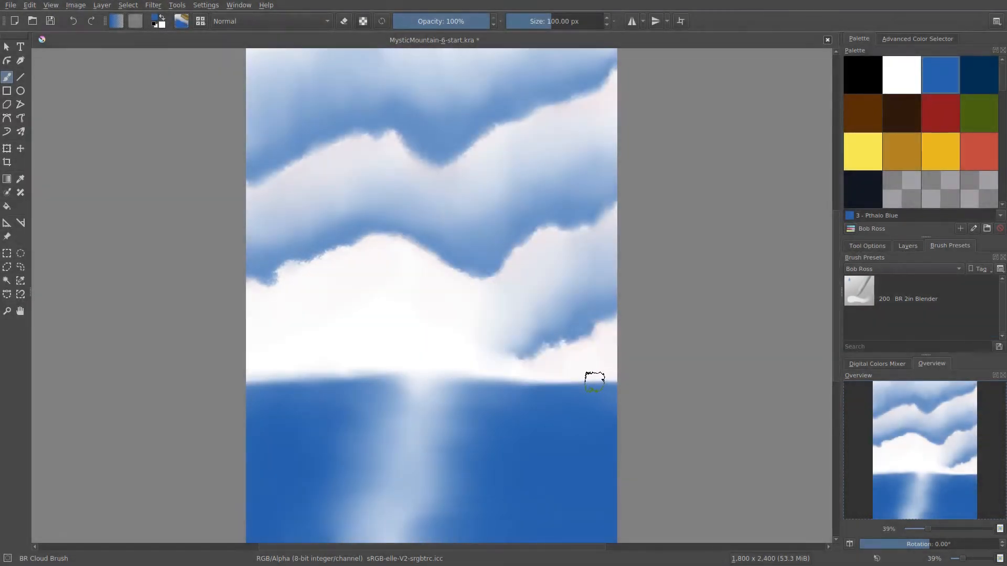
Check the BR Cloud Brush thumbnail in the brush editor's preset list and on the pop-up palette
left_click(183, 23)
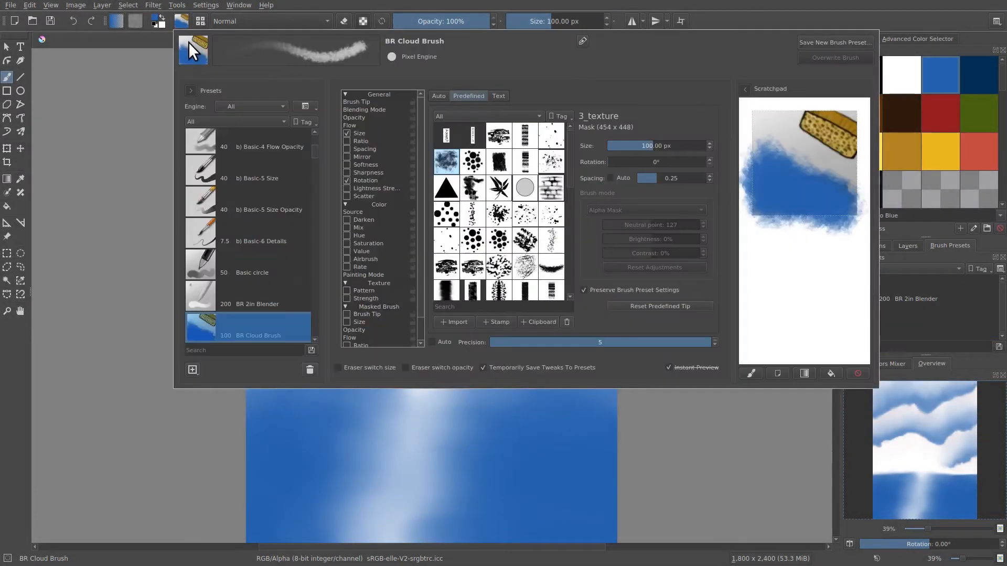
scroll(311, 152, "down", 3)
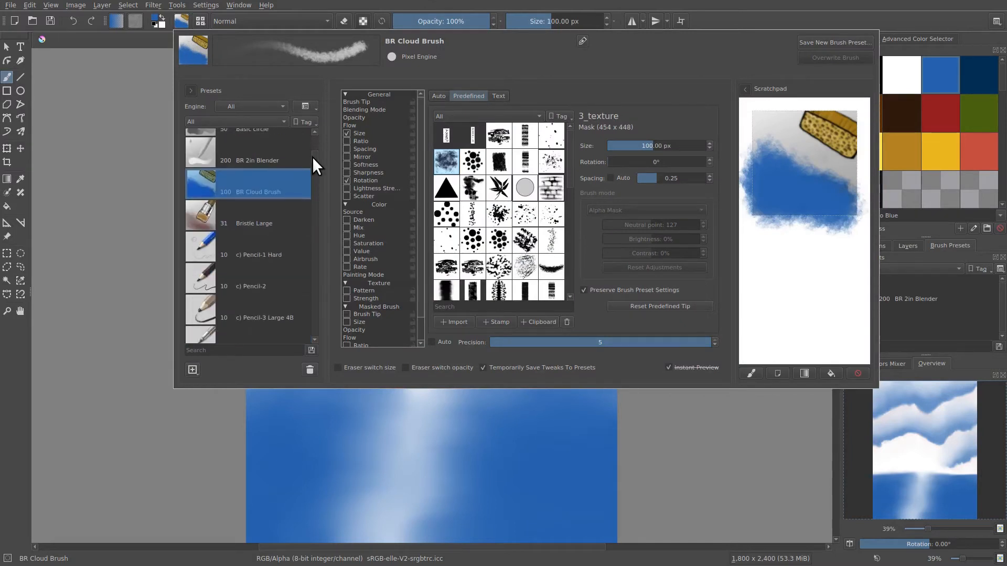
scroll(313, 156, "up", 1)
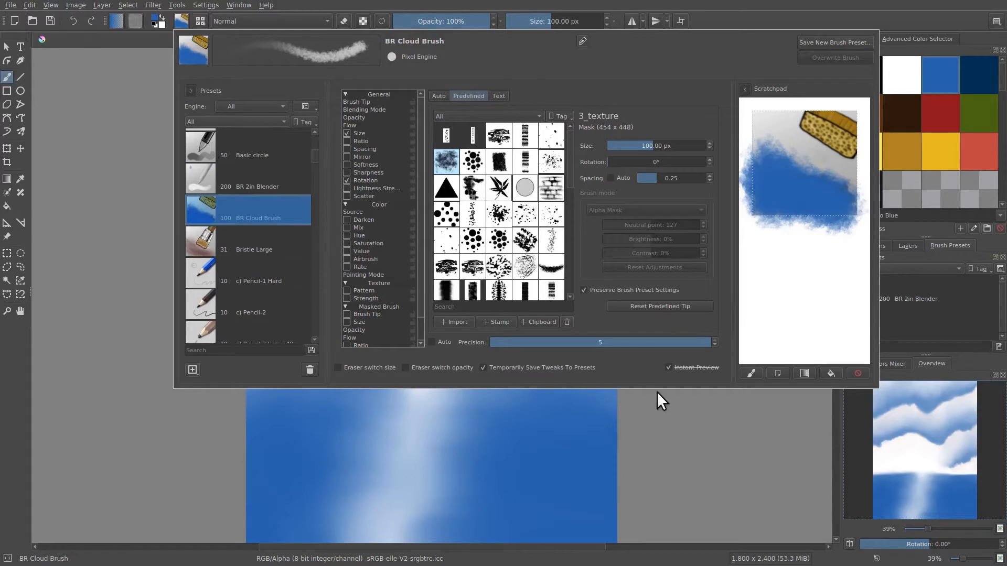
left_click(663, 354)
right_click(516, 197)
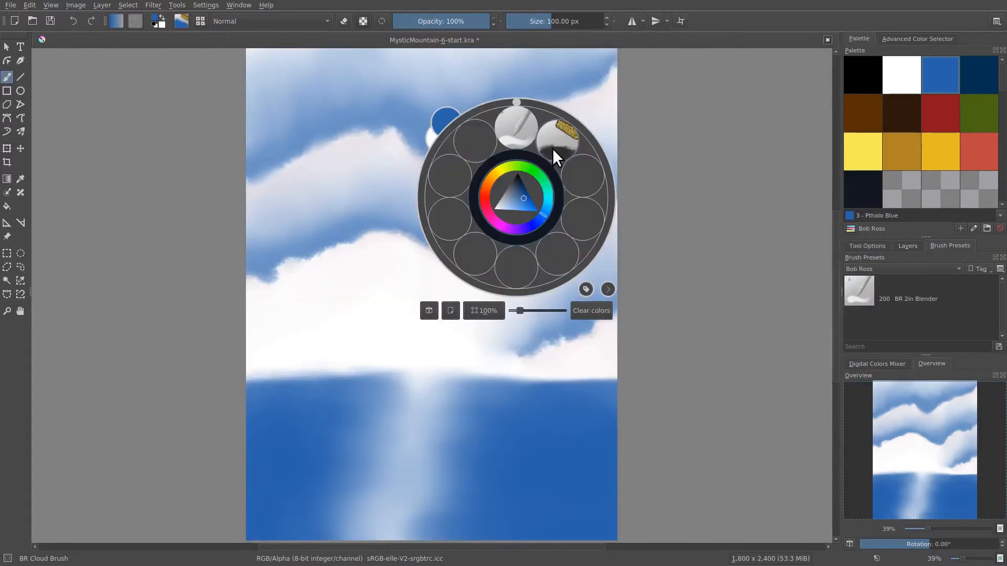
left_click(685, 258)
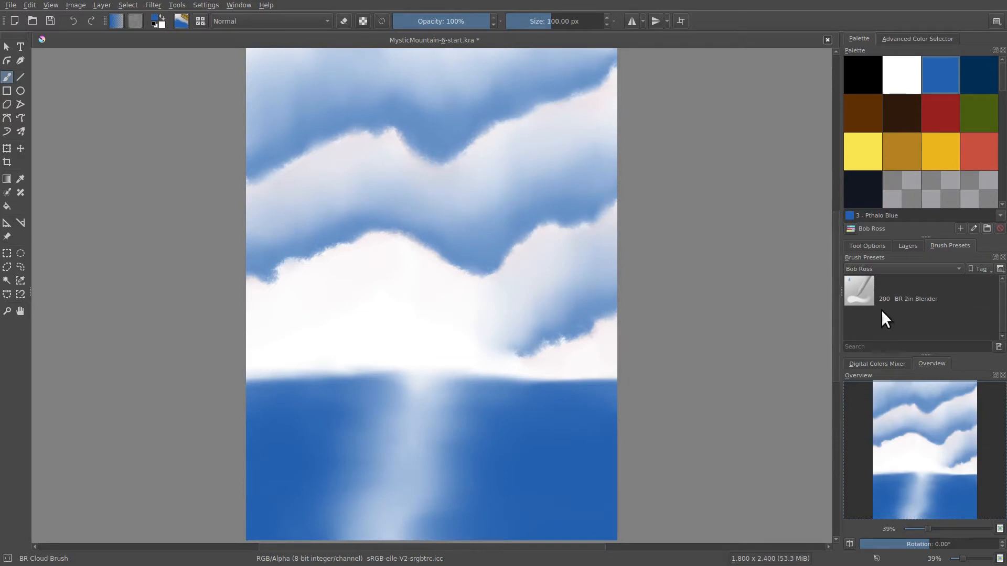
Search all brush presets for "cloud" and assign the BR Cloud Brush to the Bob Ross tag
left_click(876, 266)
left_click(873, 263)
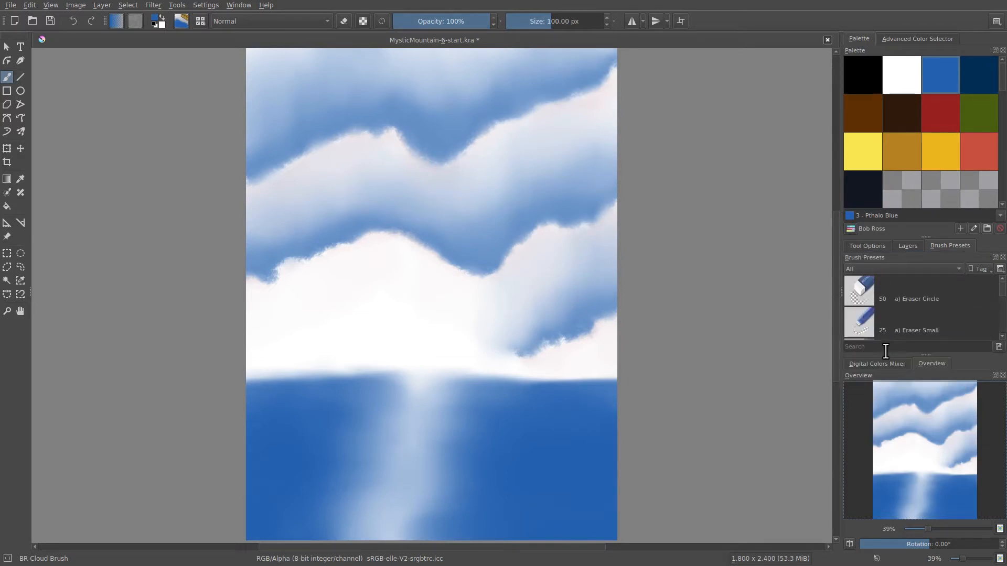
left_click(880, 347)
type("cloud")
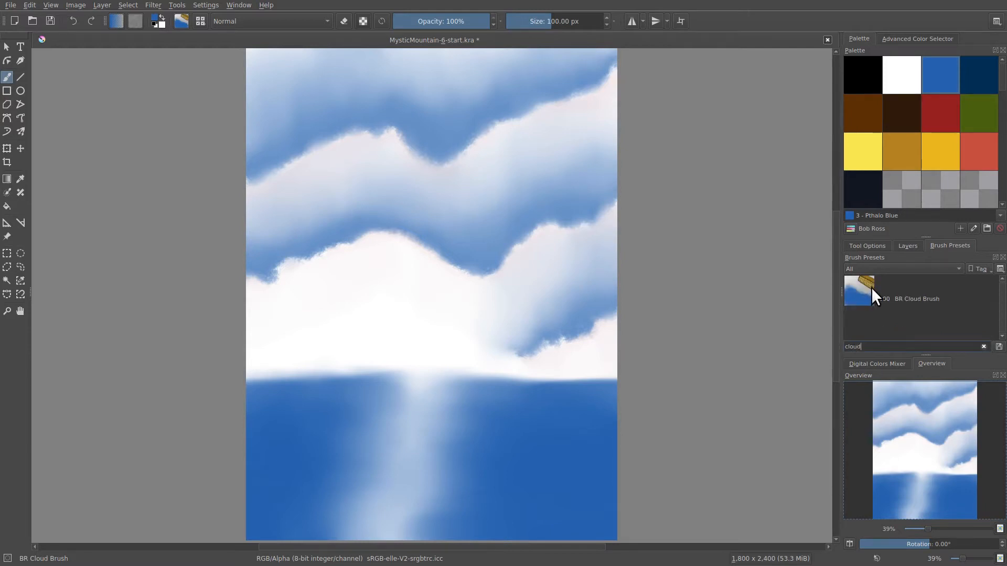
left_click(871, 289)
right_click(870, 288)
mouse_move(874, 303)
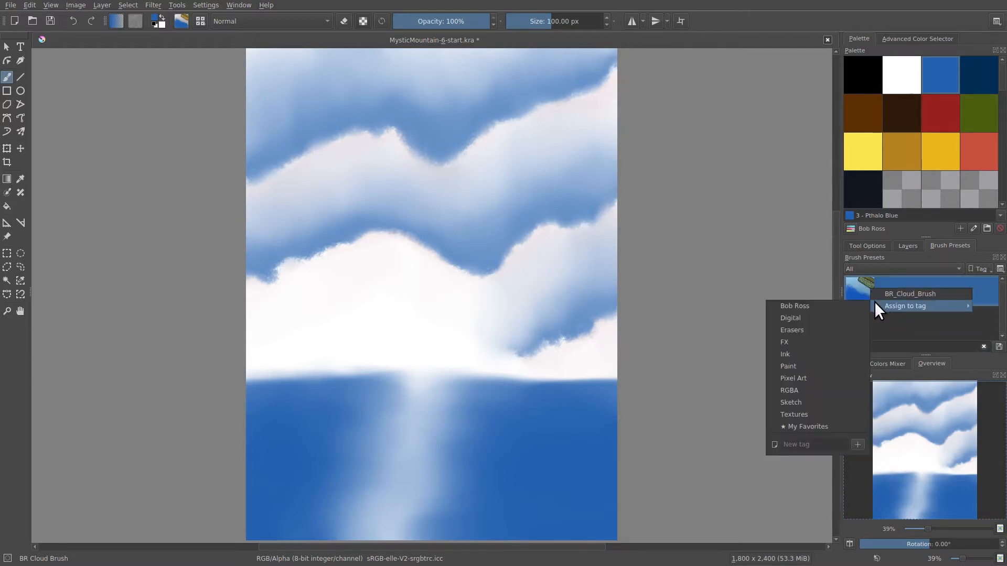
left_click(838, 308)
Check the tagged brushes on the pop-up palette and clear the preset search
right_click(545, 214)
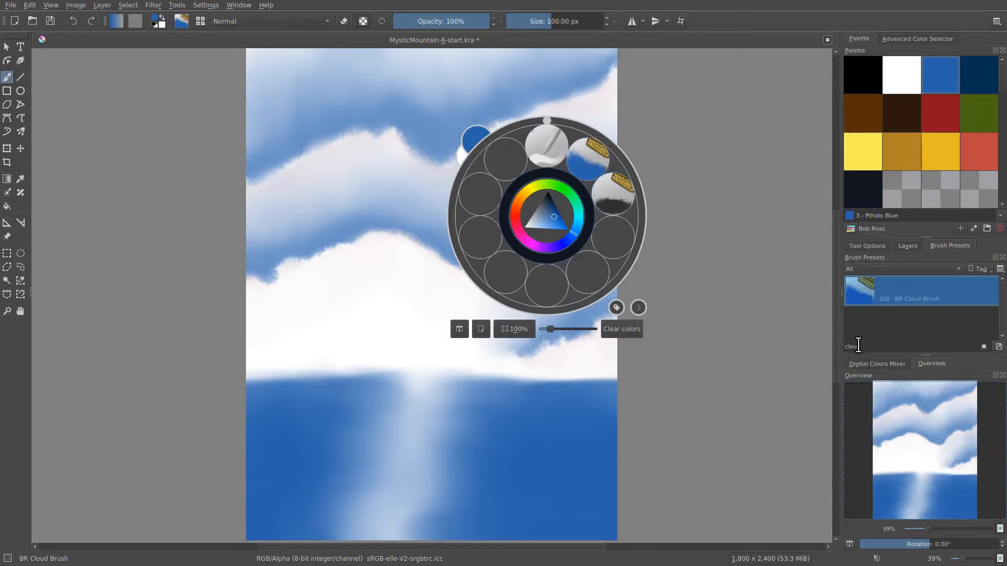
left_click_drag(866, 350, 839, 348)
key("BackSpace")
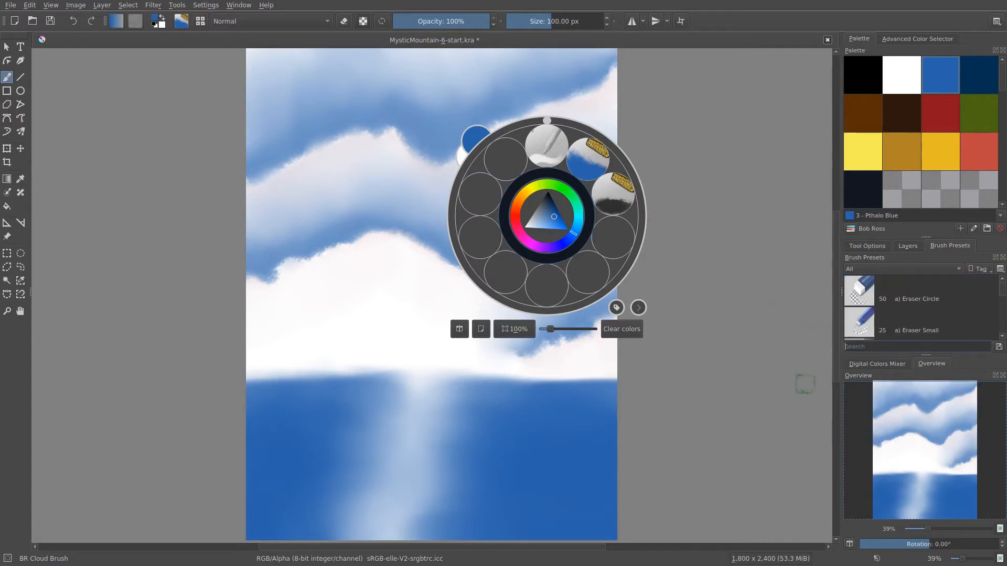
left_click(346, 143)
Review the options for saving the cloud brush as a new preset, and cancel without saving
left_click(181, 22)
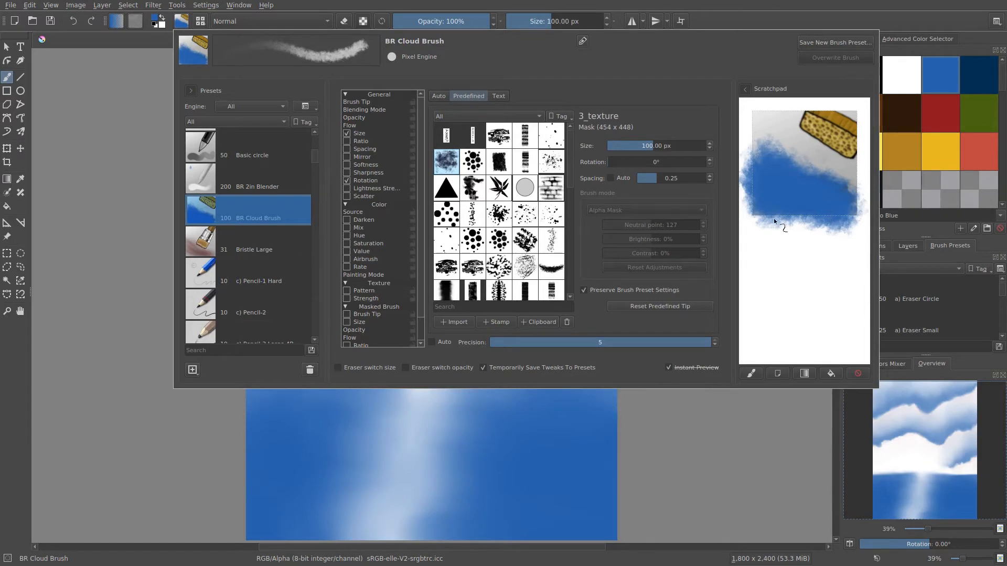
left_click(812, 41)
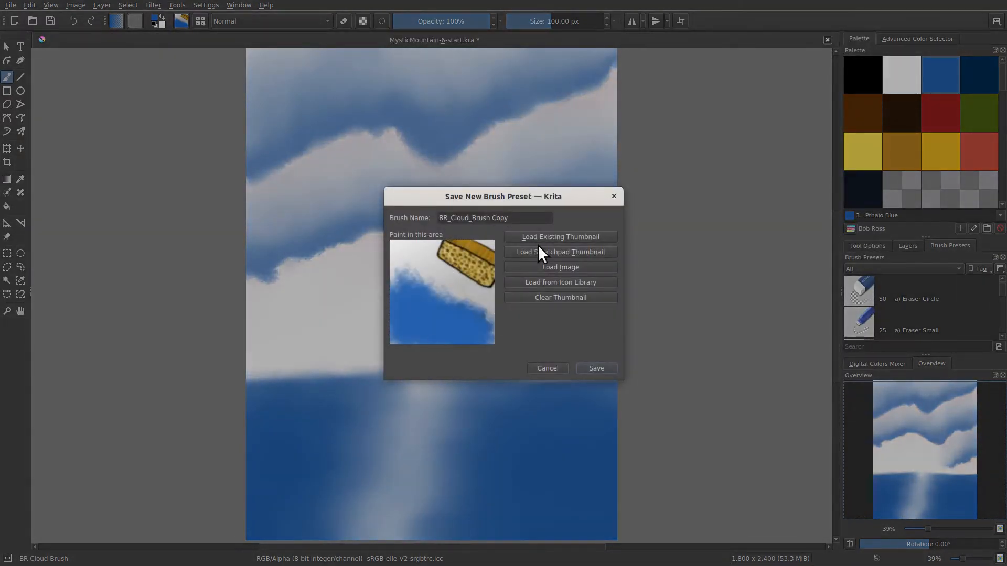
left_click(547, 368)
Set the BR Cloud Brush size to 105 px and overwrite the preset with it
left_click(181, 21)
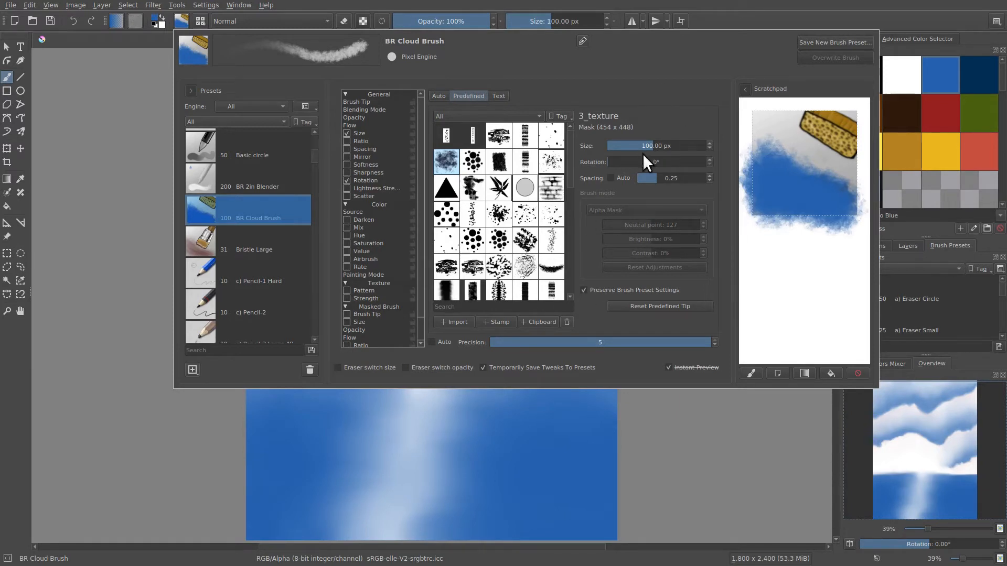
mouse_move(644, 147)
left_mouse_down()
mouse_move(651, 140)
mouse_move(658, 229)
left_mouse_up()
type("105")
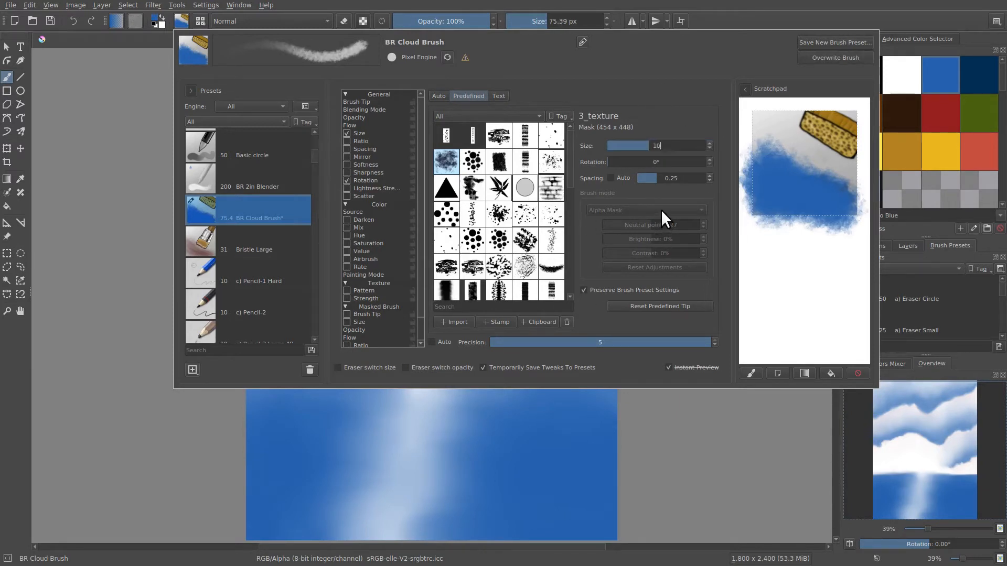
key("Return")
left_click(805, 58)
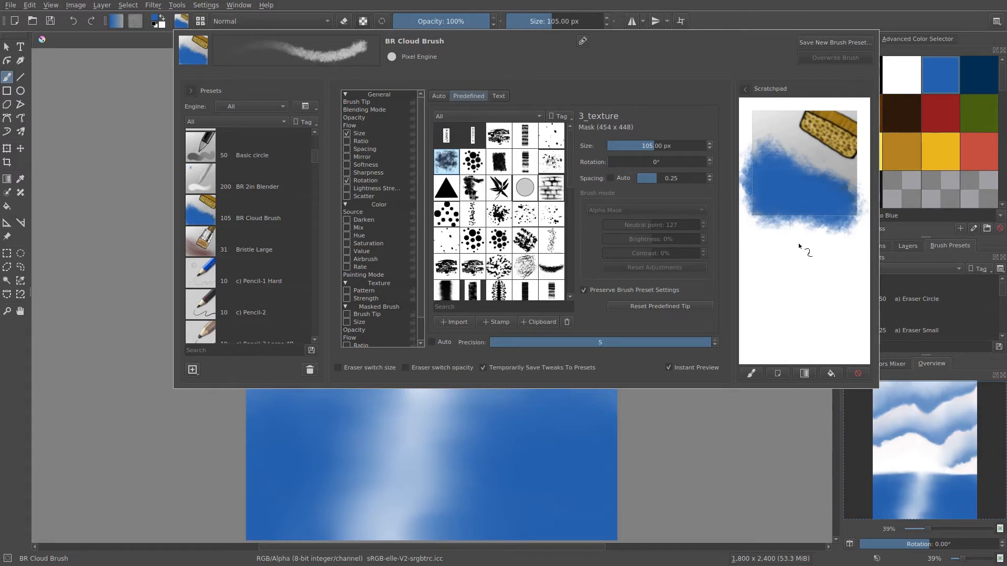
Choose Van Dyke Brown and paint with the cloud brush over the blue patch on the scratchpad
left_click(911, 105)
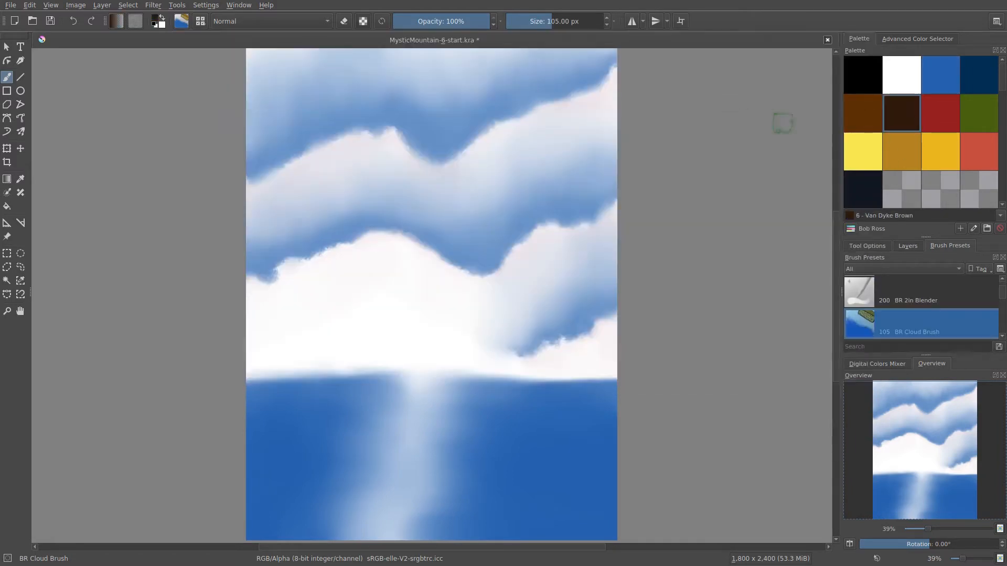
left_click(181, 21)
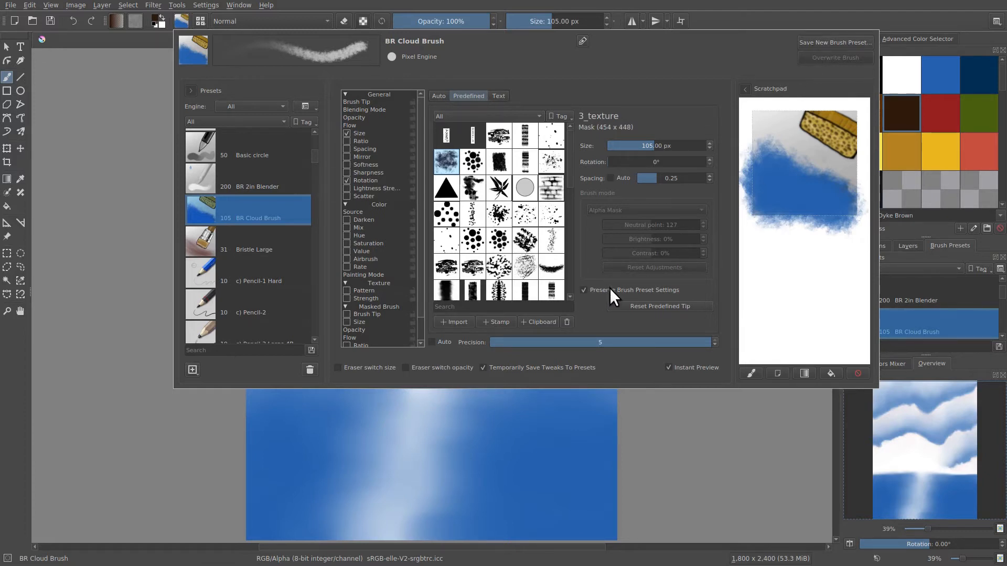
left_click_drag(807, 194, 749, 207)
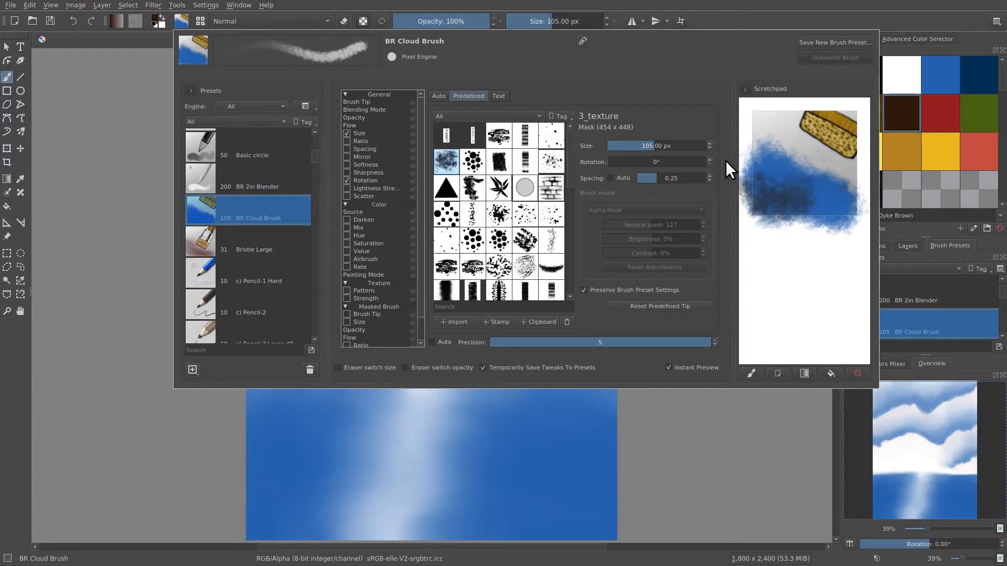
Try the c) Pencil-1 Hard, c) Pencil-2 and BR 2in Blender presets, scribbling over and smudging the scratchpad painting
left_click(210, 277)
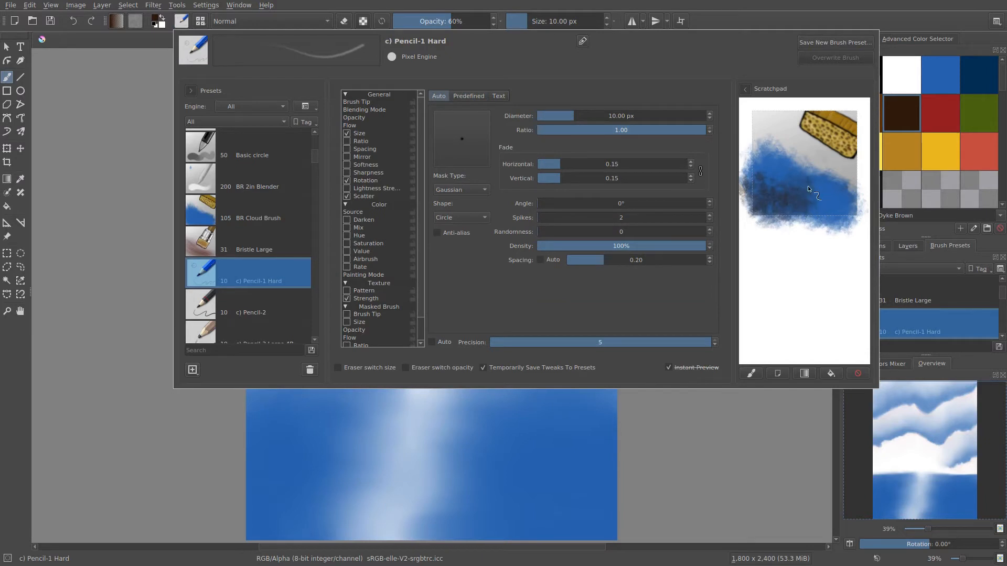
mouse_move(801, 172)
left_mouse_down()
mouse_move(782, 197)
mouse_move(828, 213)
mouse_move(794, 162)
mouse_move(789, 195)
mouse_move(821, 191)
mouse_move(792, 142)
mouse_move(777, 156)
mouse_move(831, 211)
mouse_move(803, 215)
left_mouse_up()
left_click(282, 307)
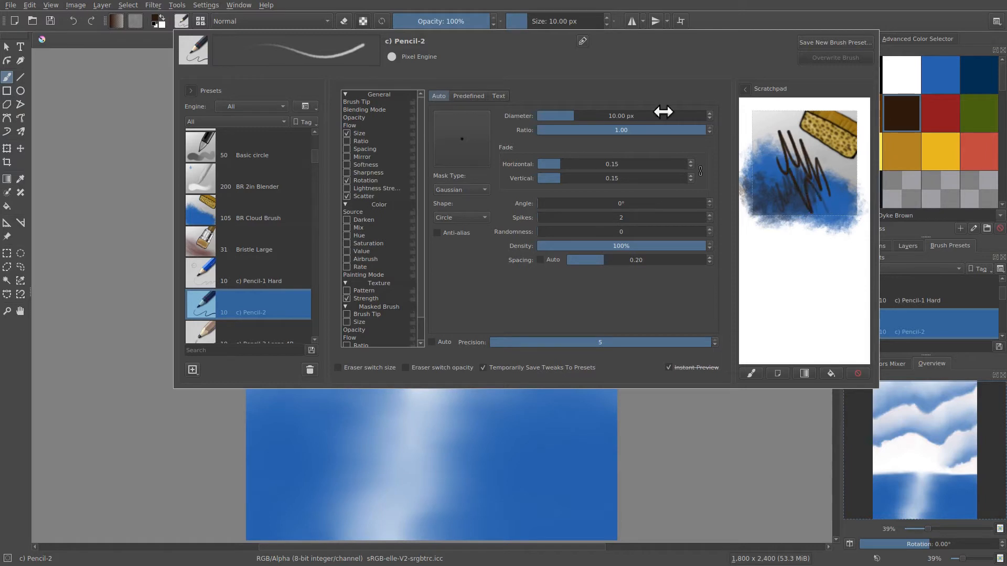
left_click(200, 180)
mouse_move(829, 137)
left_mouse_down()
mouse_move(758, 115)
mouse_move(821, 199)
left_mouse_up()
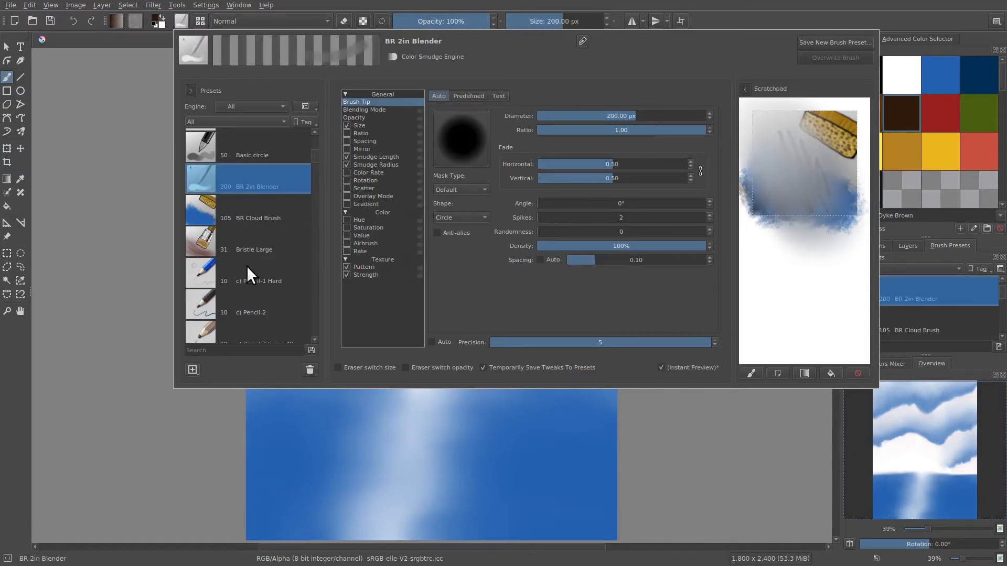
Start saving BR Cloud Brush as a new preset and load the scratchpad painting as its thumbnail
left_click(222, 218)
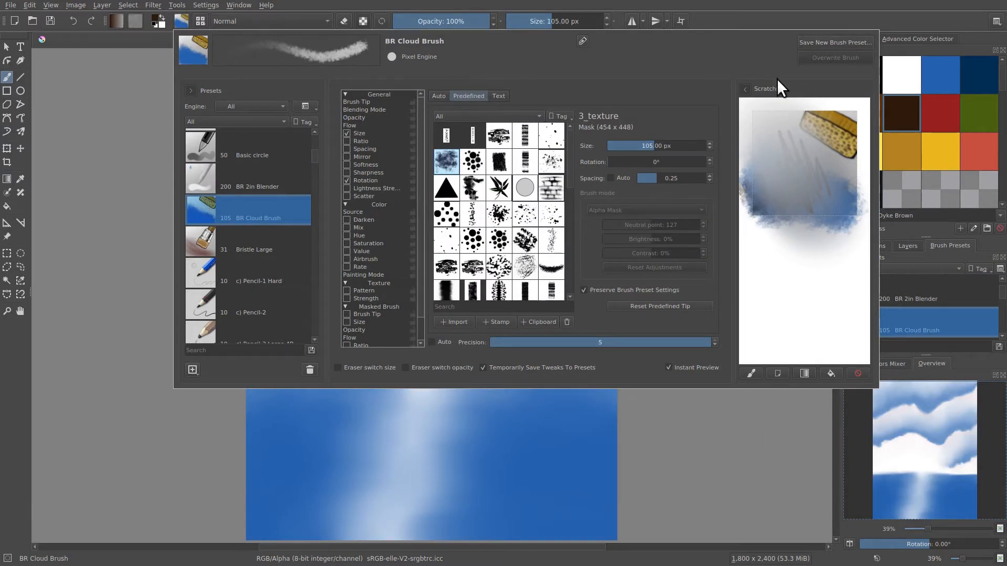
left_click(807, 42)
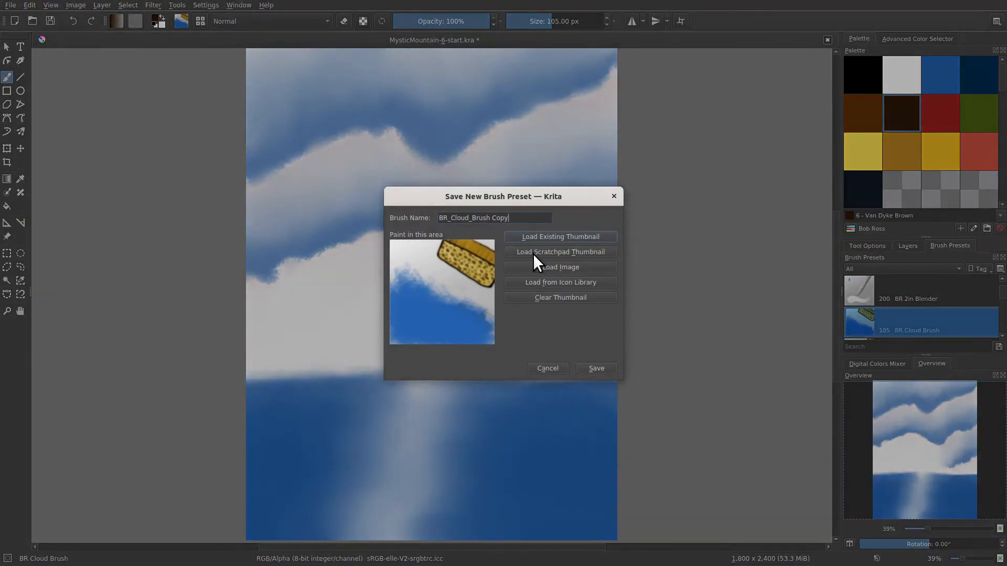
left_click(529, 254)
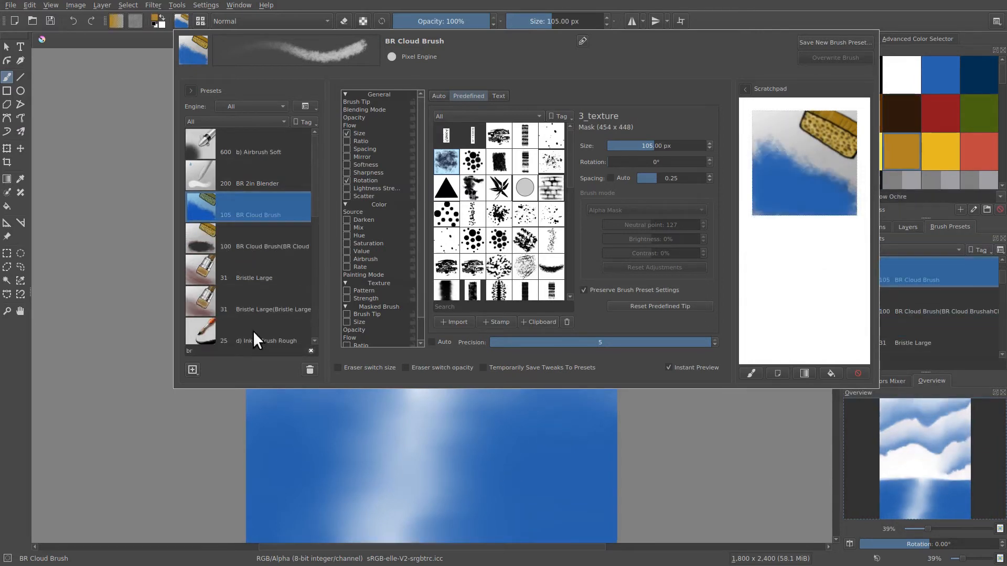
Search the brush presets for "block" and choose the Smudge block tilt brush
double_click(212, 351)
type("block")
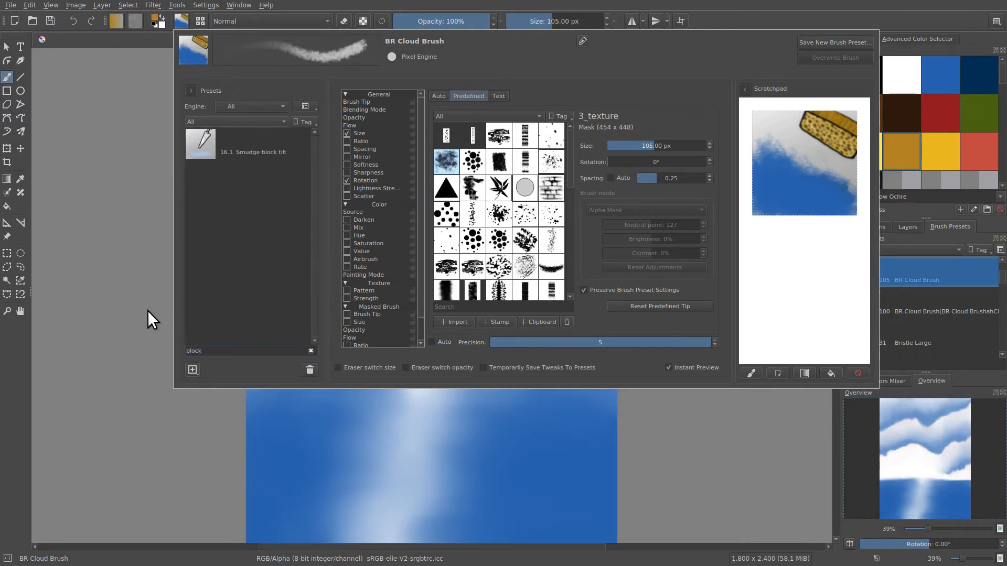
left_click(201, 149)
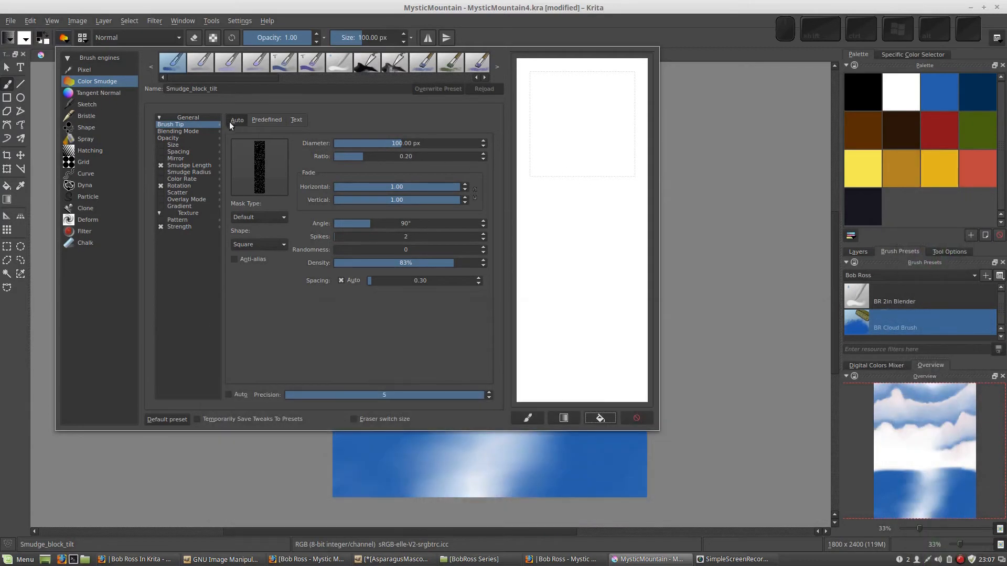
Make test strokes with the smudge brush on the white scratchpad, before and after enabling Color Rate
left_click_drag(566, 215, 577, 263)
left_click_drag(593, 311, 594, 264)
mouse_move(569, 170)
left_mouse_down()
mouse_move(562, 243)
mouse_move(588, 196)
mouse_move(583, 213)
mouse_move(571, 172)
left_mouse_up()
mouse_move(576, 195)
left_mouse_down()
mouse_move(573, 260)
mouse_move(583, 272)
mouse_move(577, 262)
left_mouse_up()
mouse_move(558, 138)
left_mouse_down()
mouse_move(576, 258)
mouse_move(580, 210)
left_mouse_up()
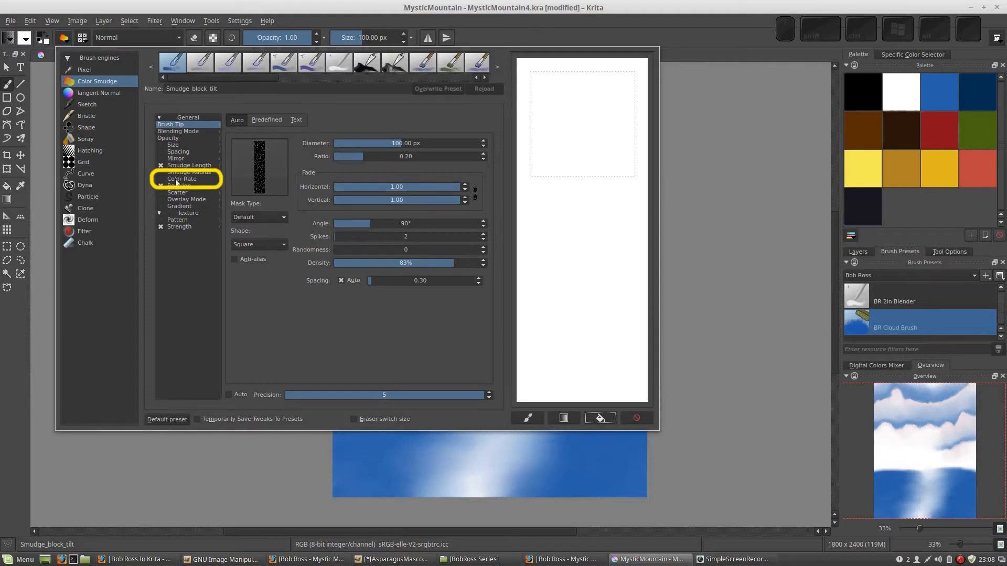
left_click(162, 180)
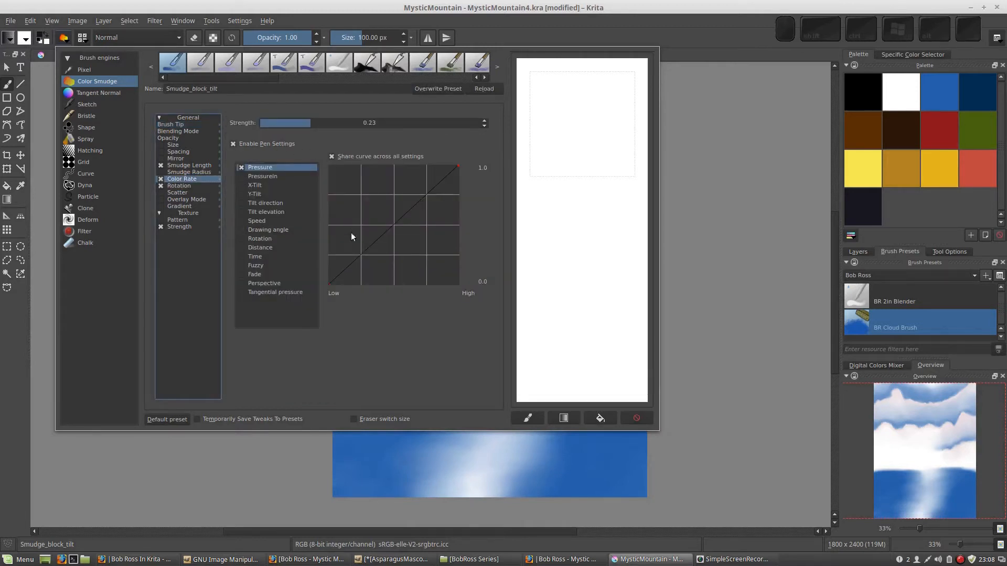
mouse_move(576, 108)
left_mouse_down()
mouse_move(561, 180)
mouse_move(578, 216)
mouse_move(562, 229)
mouse_move(559, 270)
mouse_move(584, 243)
mouse_move(577, 296)
mouse_move(591, 308)
mouse_move(579, 301)
mouse_move(577, 251)
mouse_move(571, 303)
left_mouse_up()
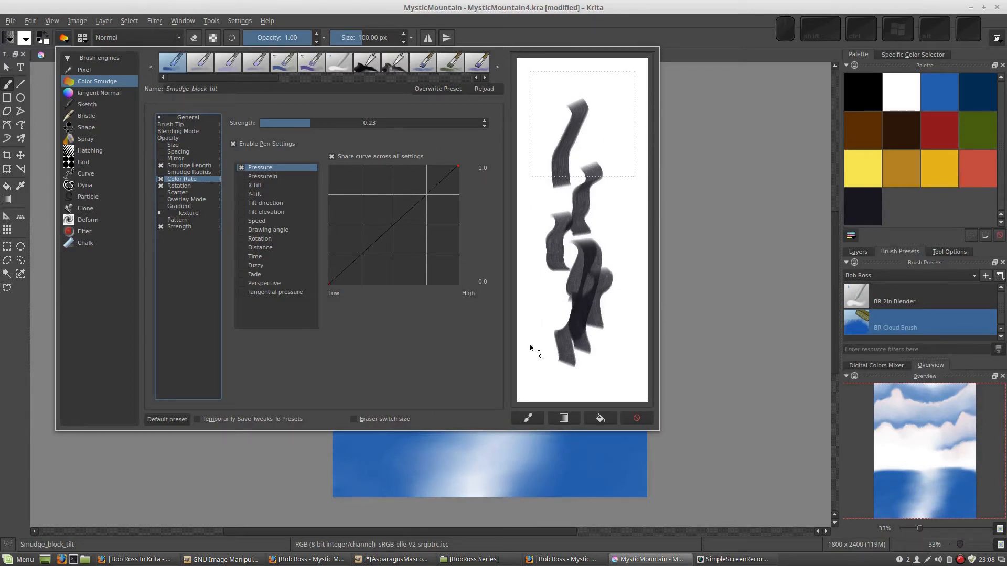
Fill the scratchpad area with the current preset image, and replace it with the gradient background
left_click(528, 418)
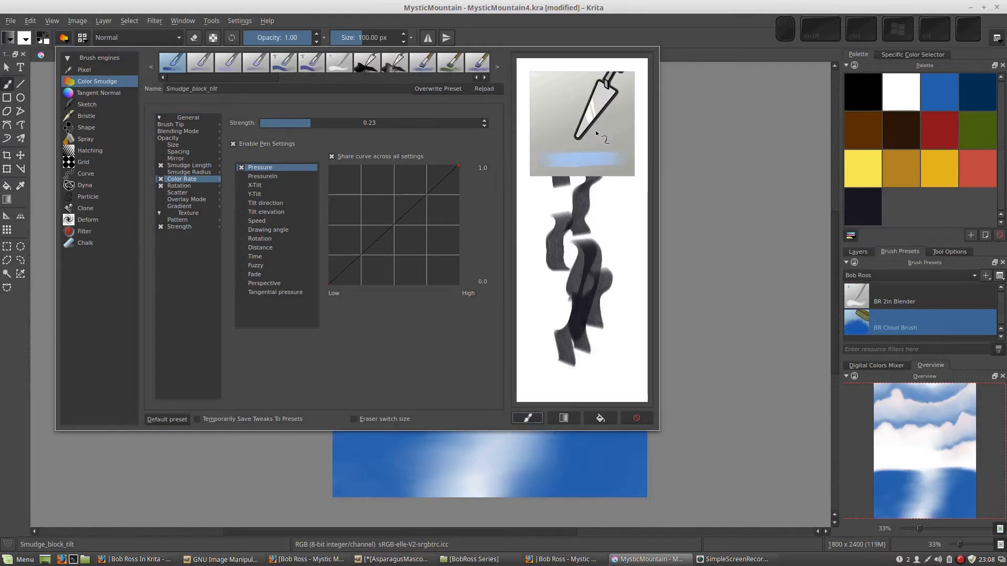
left_click(563, 418)
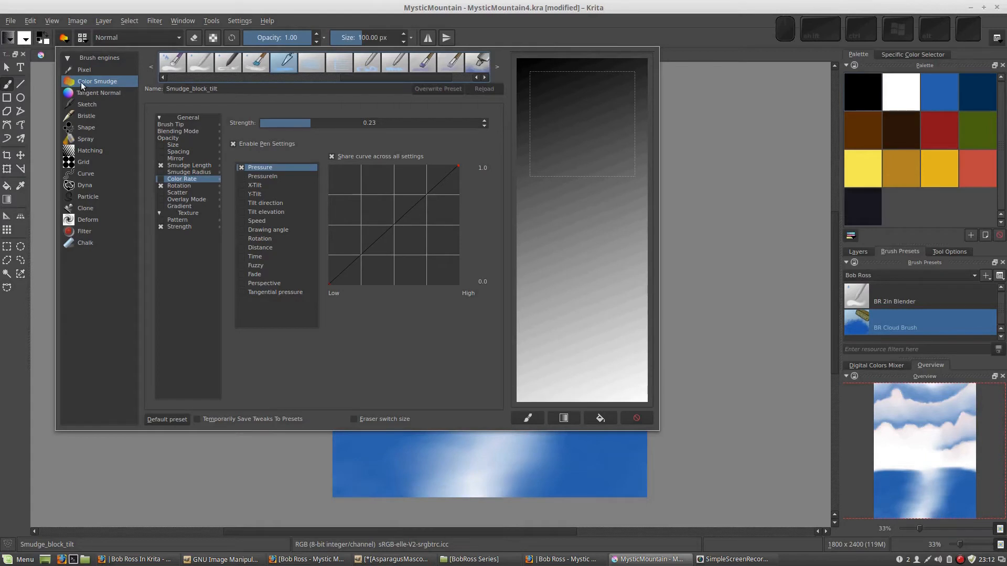
Review the brush tip settings, enable Color Rate and return to the brush tip settings
left_click(170, 125)
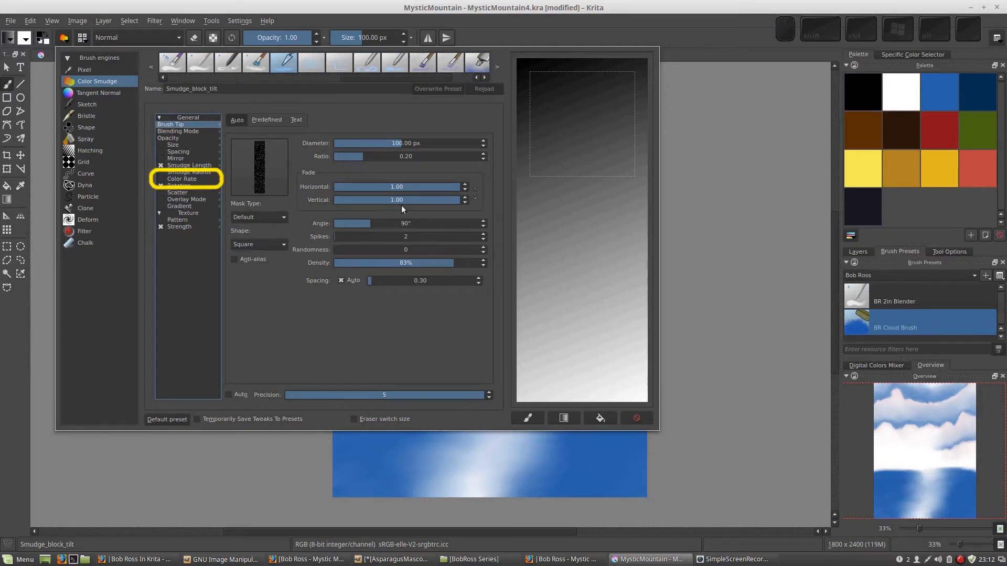
left_click(163, 179)
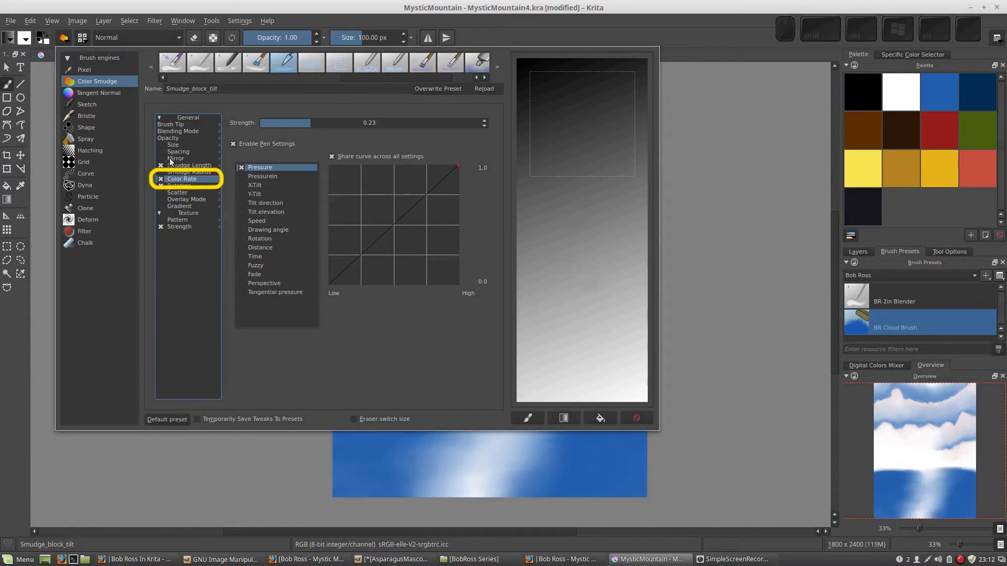
left_click(170, 125)
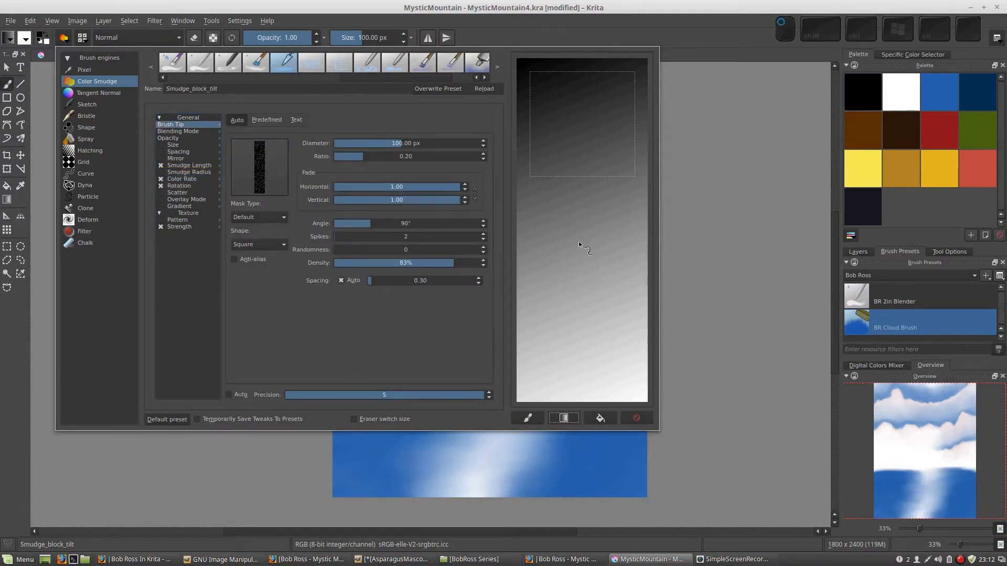
Stamp about a dozen single dabs of the block tip across the gradient scratchpad
left_click(566, 209)
left_click(587, 225)
left_click(577, 184)
left_click(578, 184)
left_click(561, 158)
left_click(604, 281)
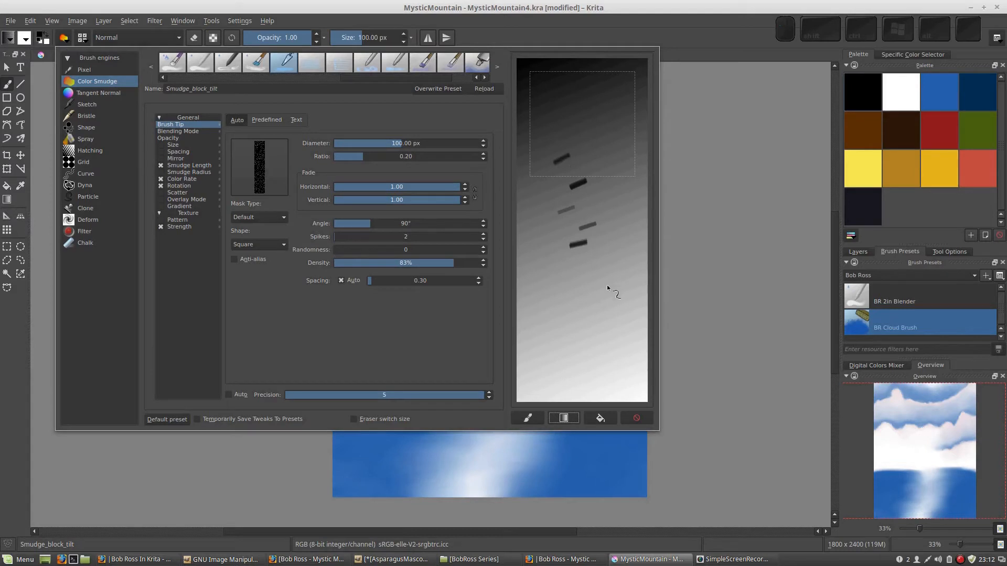
left_click(569, 274)
left_click(599, 212)
left_click(559, 128)
left_click(579, 302)
left_click(543, 209)
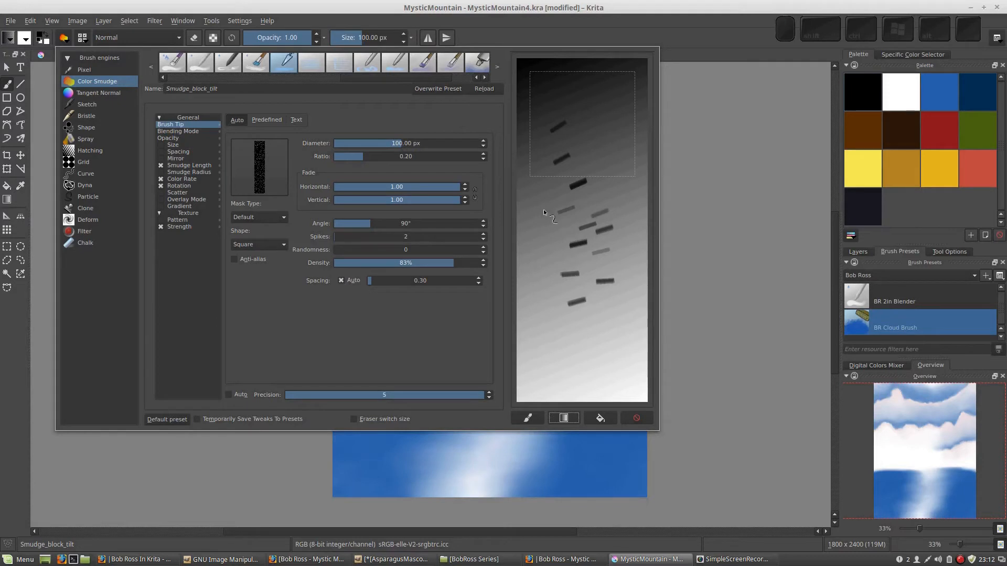
left_click(545, 226)
Paint several long curved strokes over and around the dabs on the gradient scratchpad
left_click_drag(579, 131, 634, 216)
left_click_drag(542, 243, 546, 278)
left_click_drag(597, 369, 602, 373)
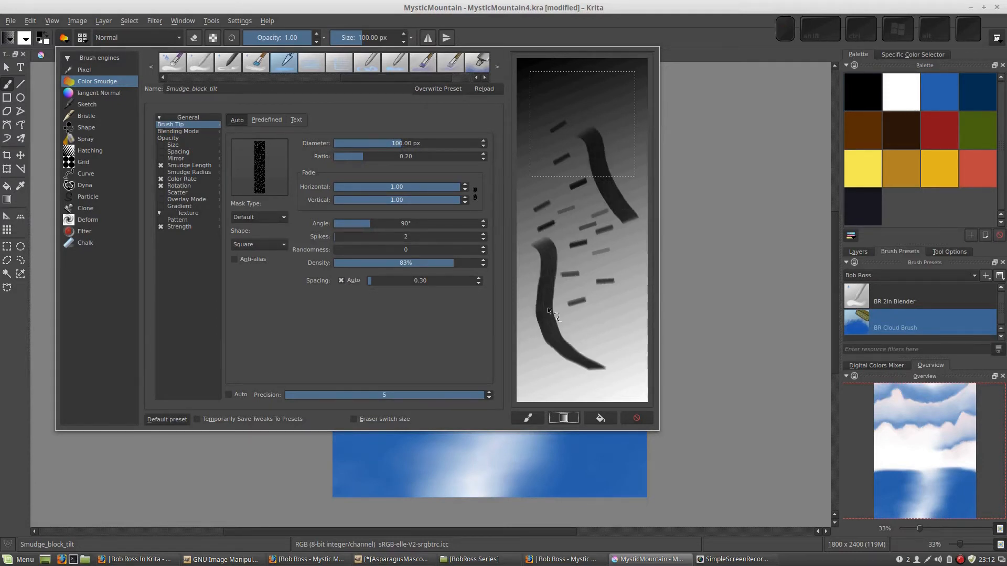
left_click(615, 261)
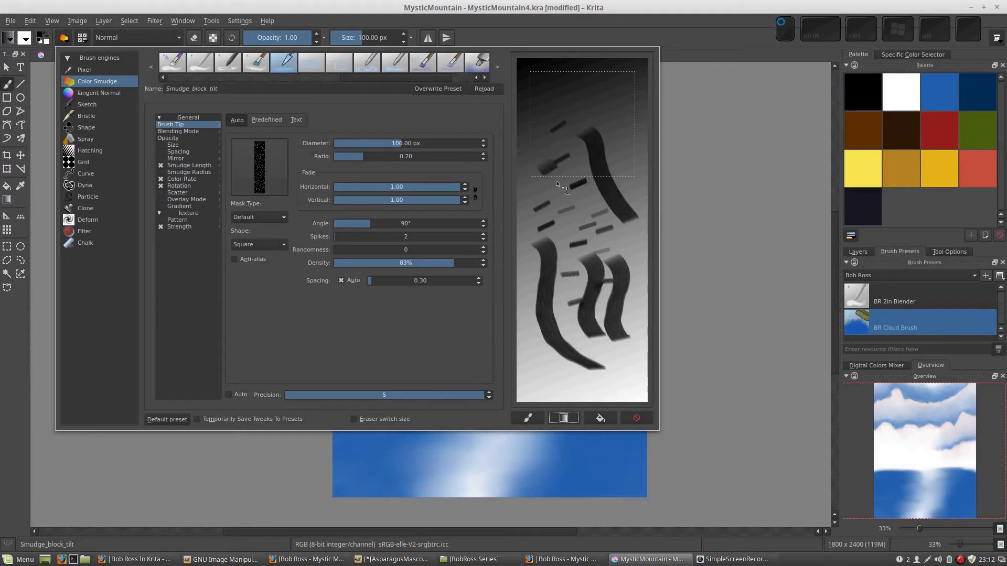
left_click_drag(555, 174, 584, 283)
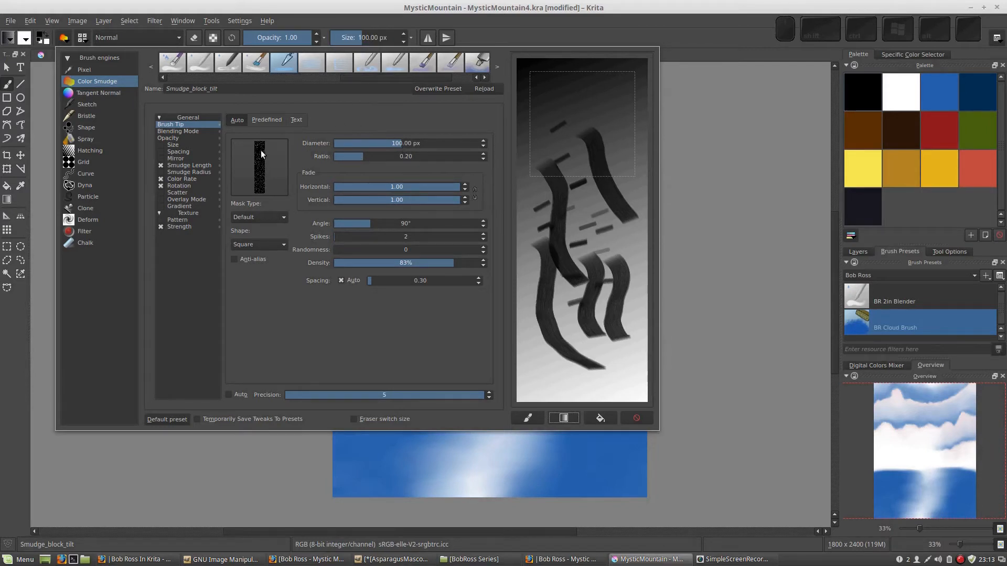
Set the brush tip ratio to 1.00 and test it with dabs and a long stroke on a fresh gradient scratchpad
left_click_drag(361, 156, 482, 157)
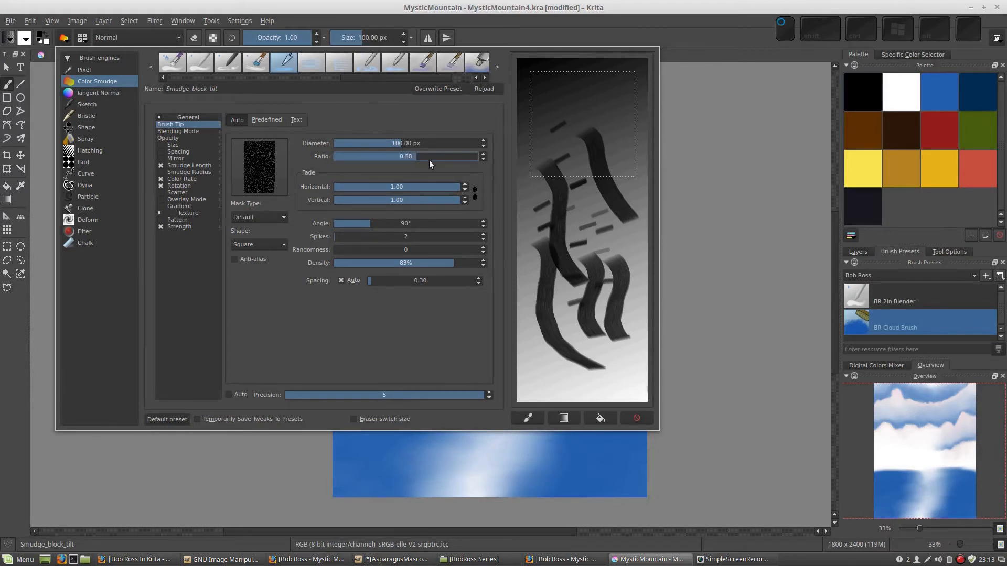
left_click(564, 417)
left_click(567, 209)
left_click(592, 159)
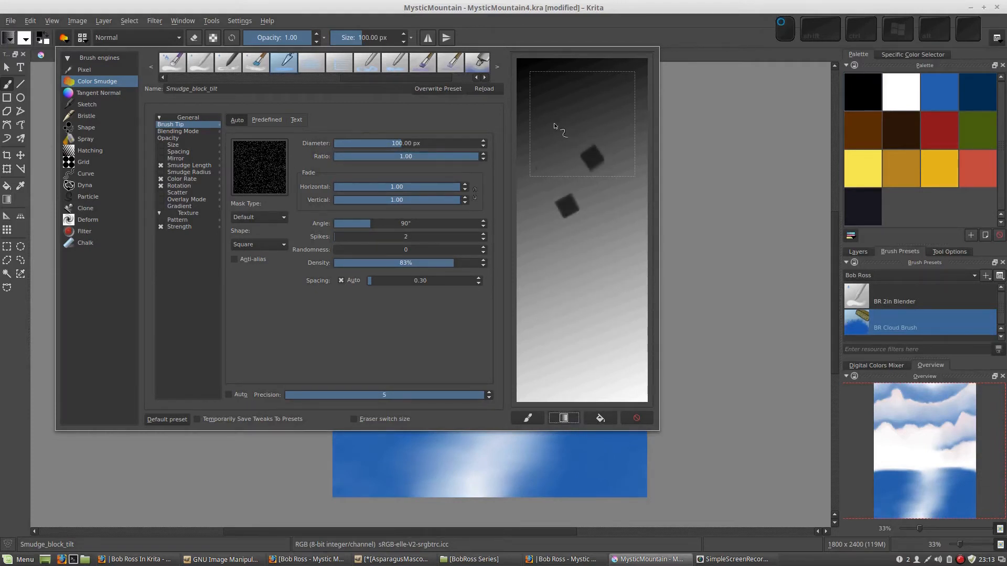
left_click(554, 124)
left_click_drag(597, 196, 597, 315)
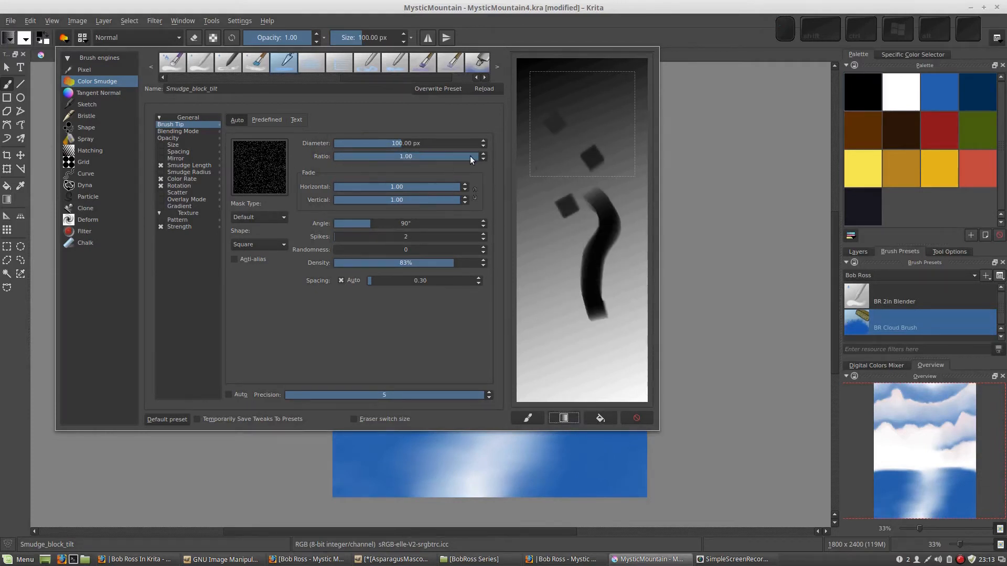
Reduce the brush tip ratio to 0.01 and test the thin tip with strokes on the scratchpad
left_click_drag(470, 155, 325, 159)
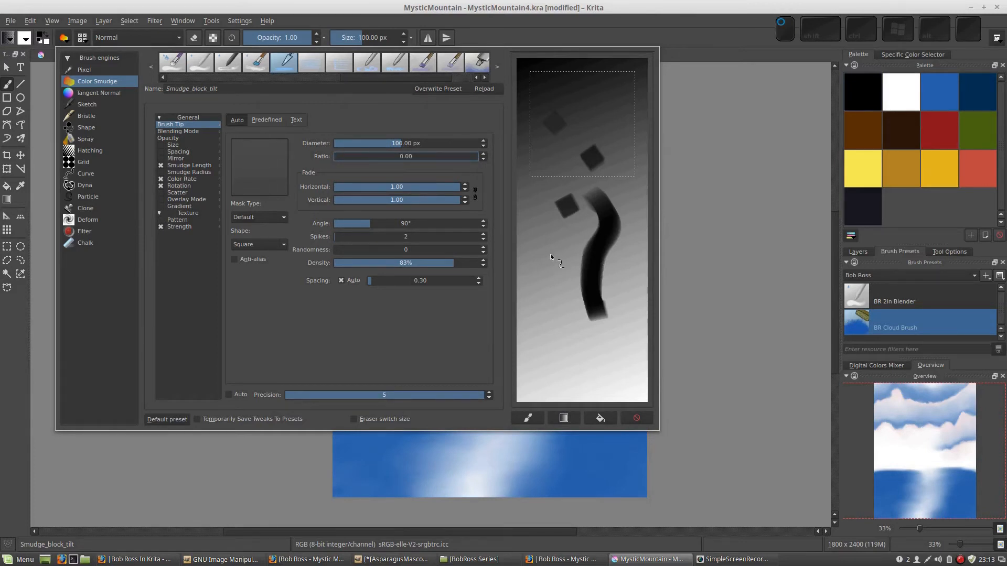
left_click(336, 156)
left_click_drag(535, 247, 543, 292)
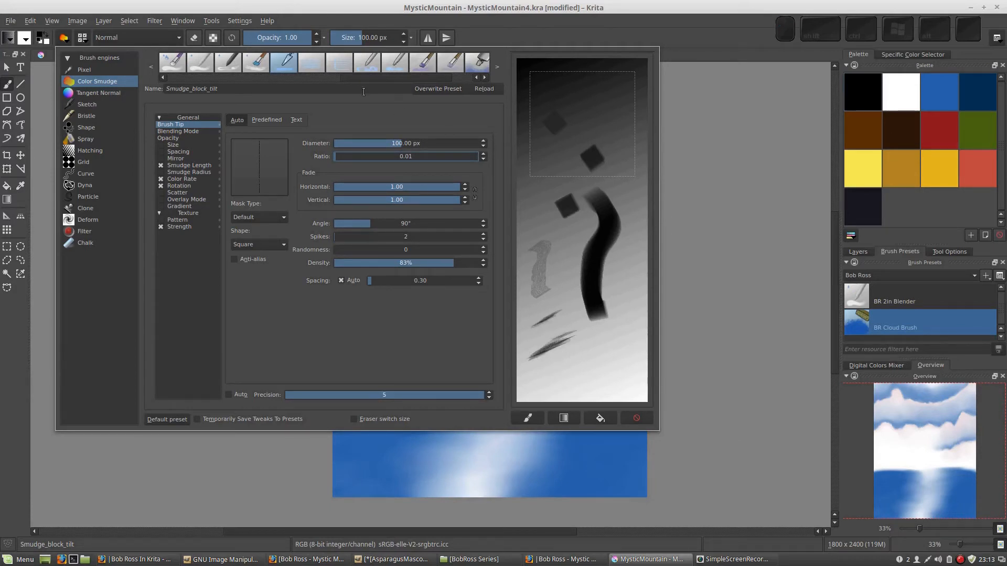
Set the brush tip ratio to 0.06 and paint test strokes on a fresh gradient scratchpad
left_click(564, 417)
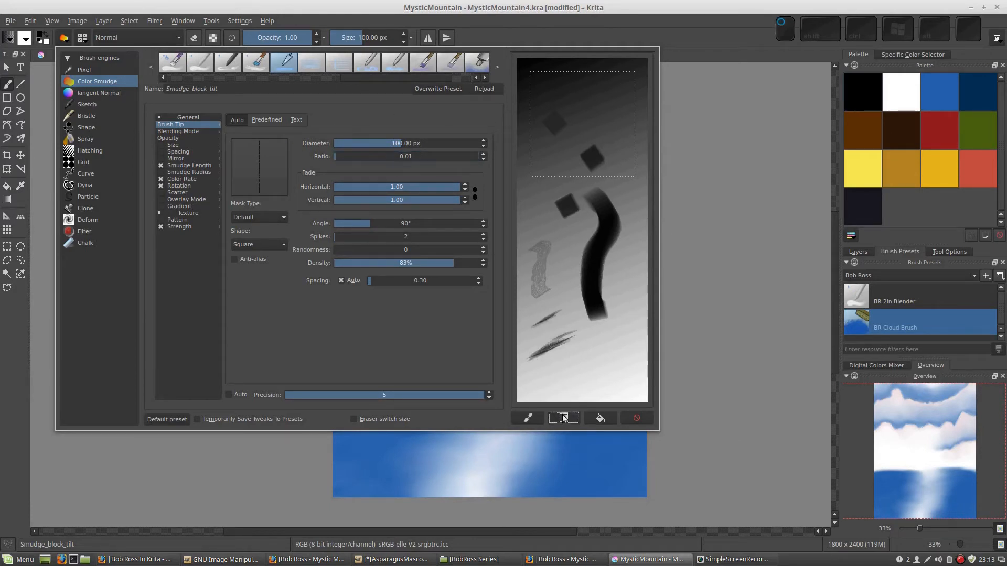
left_click(339, 156)
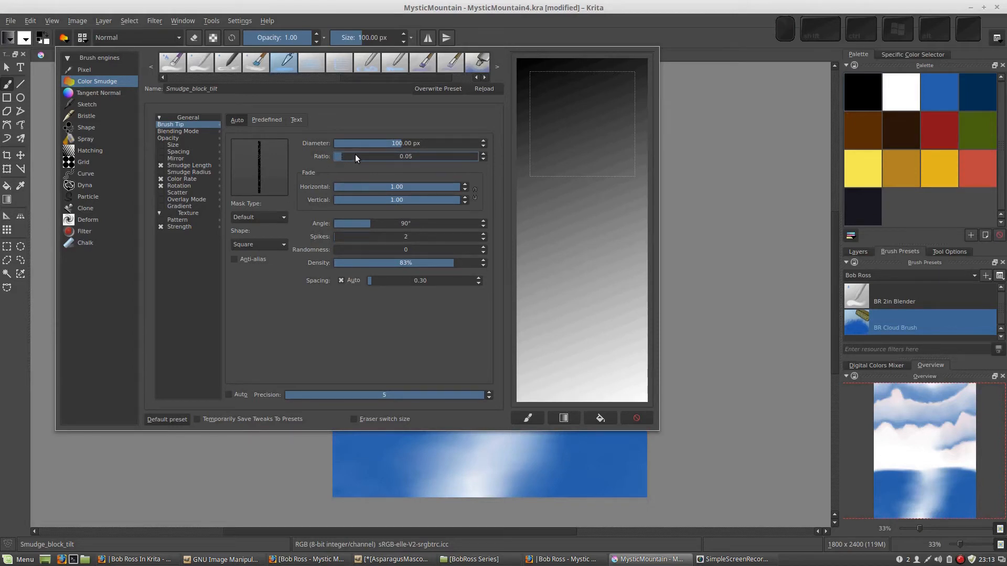
left_click(343, 155)
left_click_drag(596, 205, 583, 212)
mouse_move(586, 264)
left_mouse_down()
mouse_move(595, 291)
mouse_move(619, 305)
left_mouse_up()
mouse_move(541, 253)
left_mouse_down()
mouse_move(570, 308)
mouse_move(598, 332)
left_mouse_up()
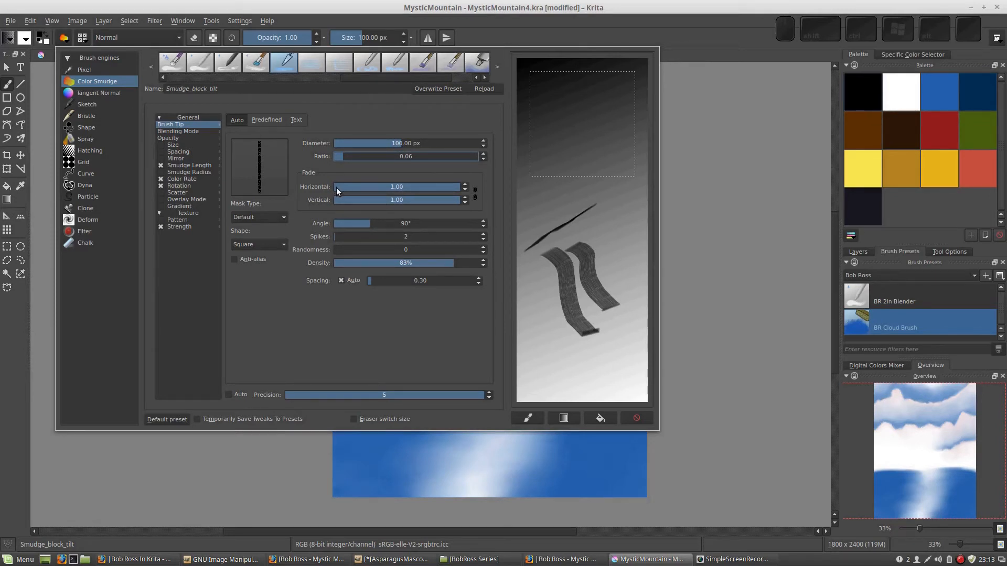
Try horizontal and vertical fade values of 0.30 with a few test strokes, and return both fades to 1.00
left_click(395, 186)
left_click_drag(371, 184, 372, 185)
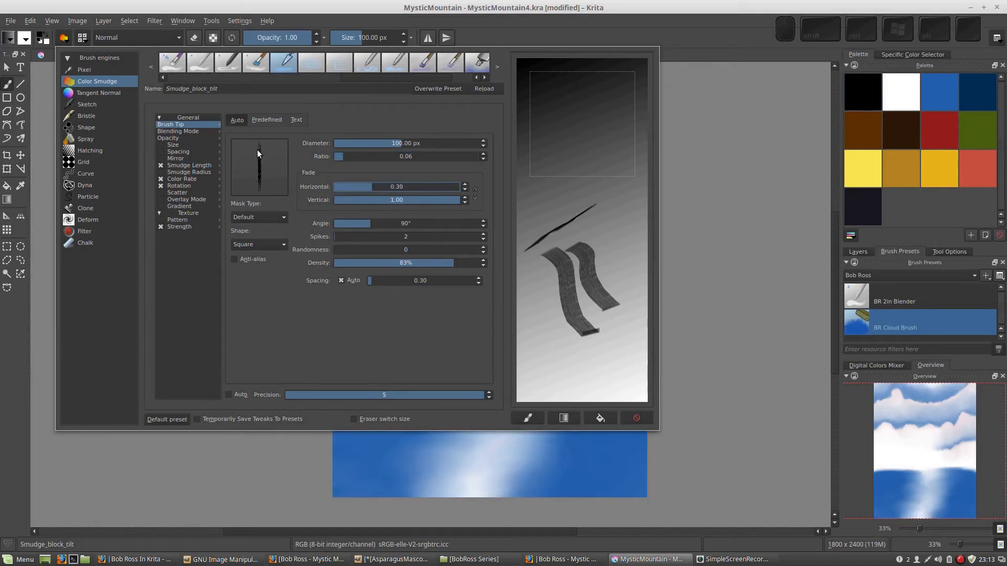
left_click(388, 200)
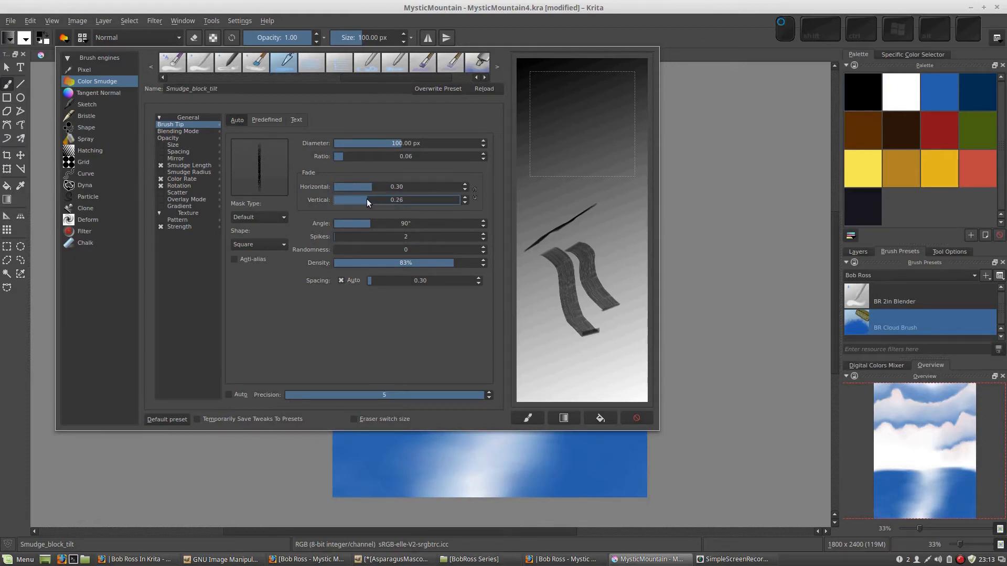
left_click_drag(568, 197, 570, 227)
left_click_drag(532, 266, 552, 335)
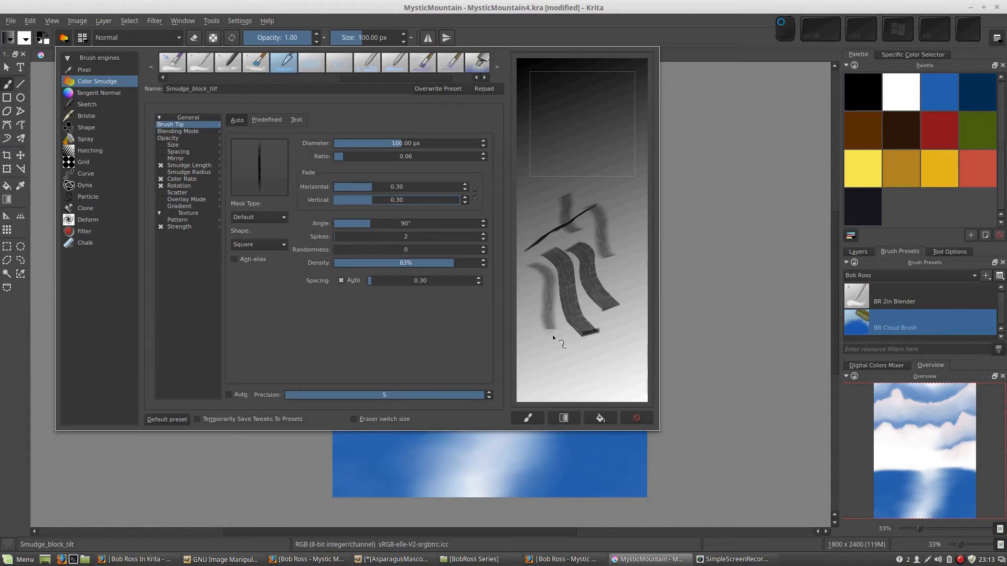
left_click_drag(375, 188, 451, 200)
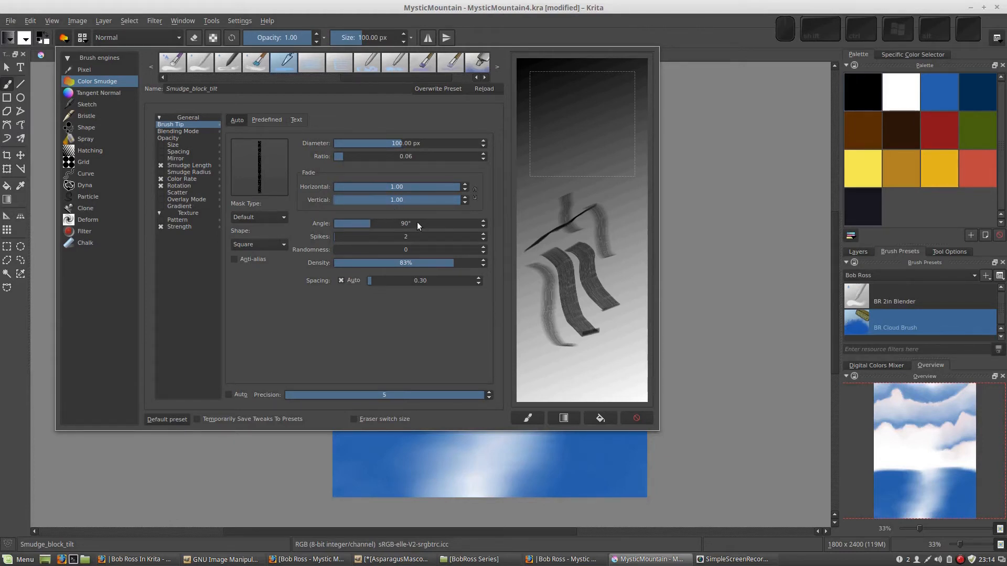
Refill the scratchpad with the gradient and paint winding strokes in varying directions to test the 90° tip's rotation
left_click(564, 418)
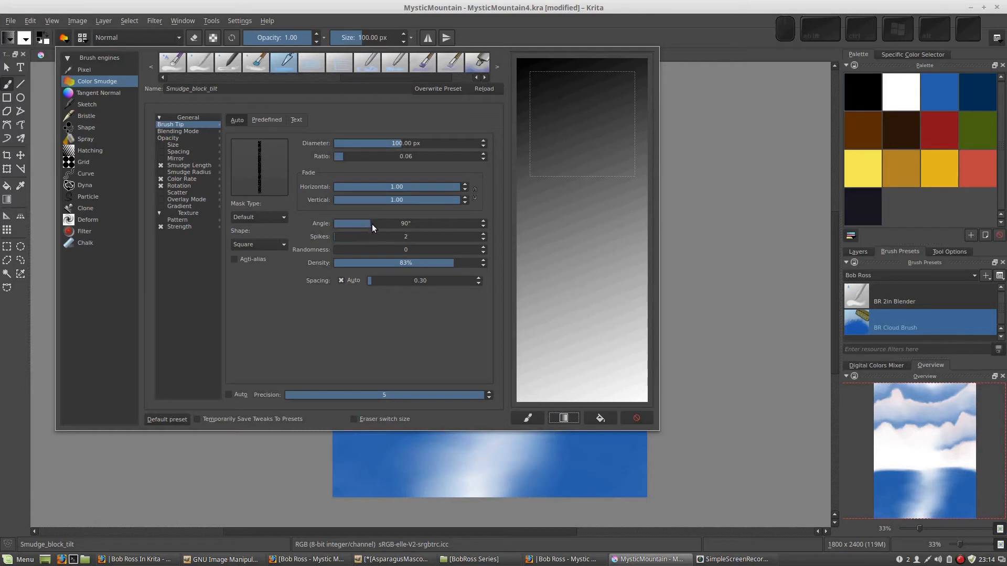
left_click_drag(577, 226, 578, 234)
left_click_drag(572, 191, 574, 198)
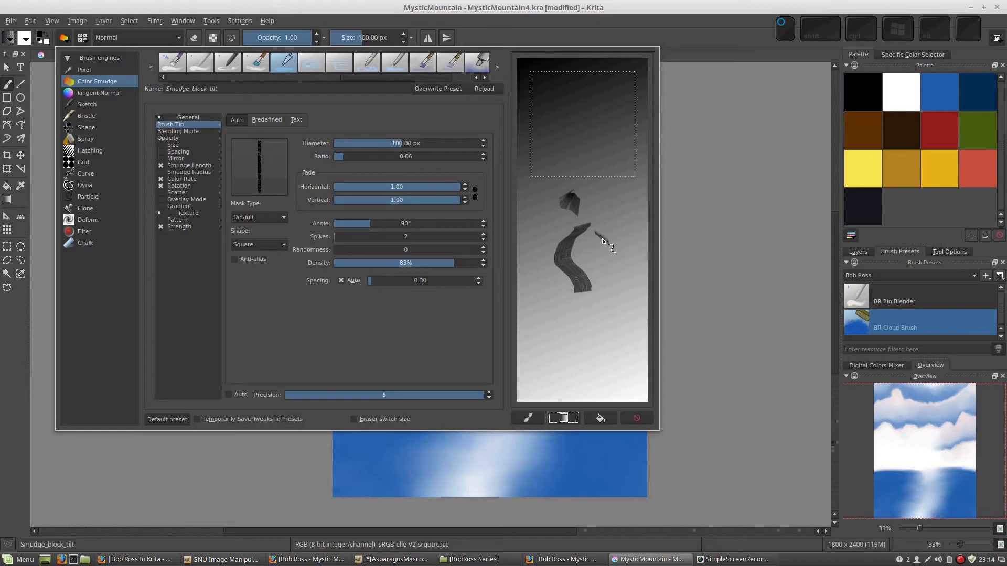
left_click_drag(602, 238, 608, 274)
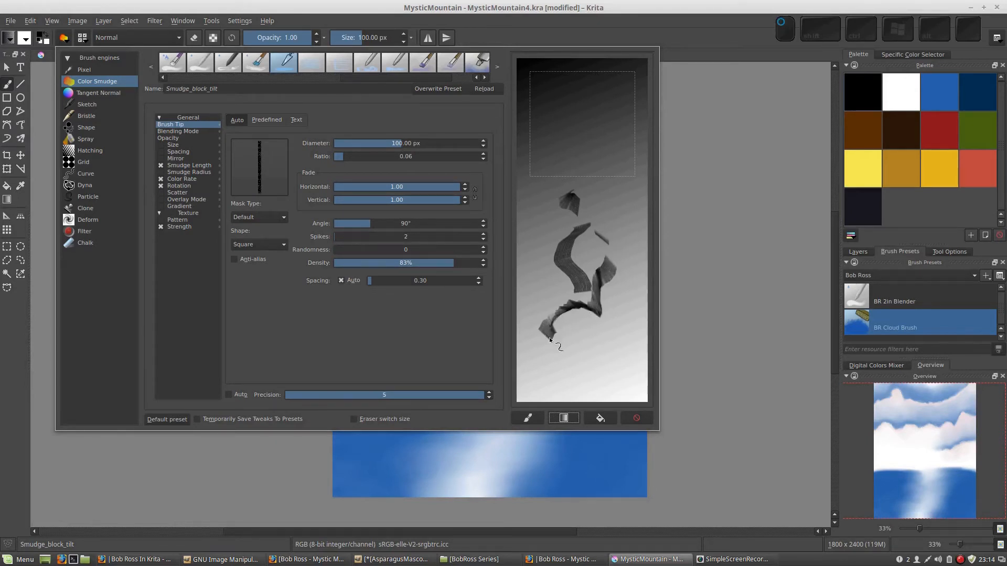
mouse_move(537, 358)
left_mouse_down()
mouse_move(544, 316)
mouse_move(588, 276)
mouse_move(599, 222)
mouse_move(575, 221)
mouse_move(573, 244)
mouse_move(596, 243)
mouse_move(586, 221)
left_mouse_up()
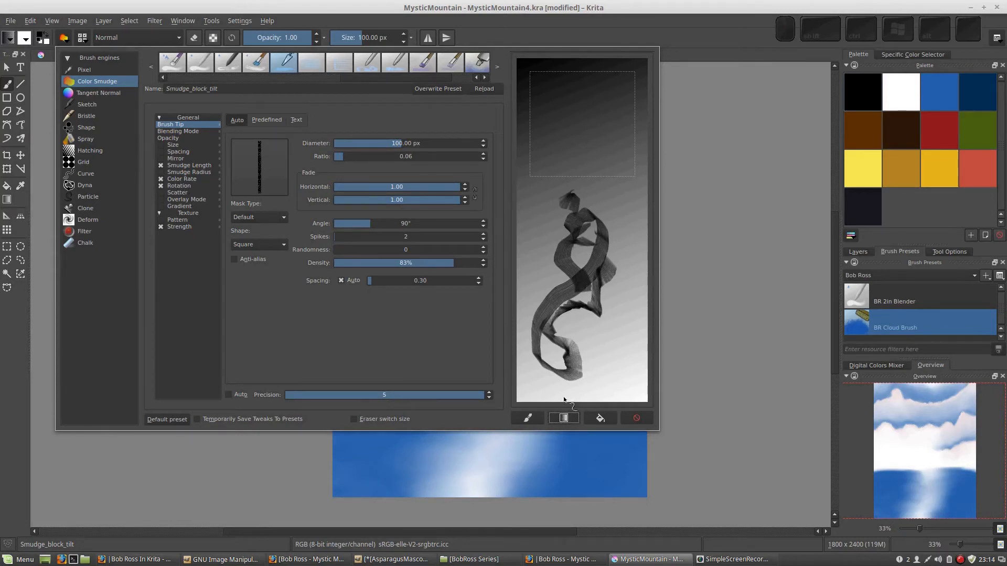
Clear the winding strokes with a new gradient fill and paint two short curved strokes on the scratchpad
left_click(564, 418)
left_click_drag(576, 199, 571, 183)
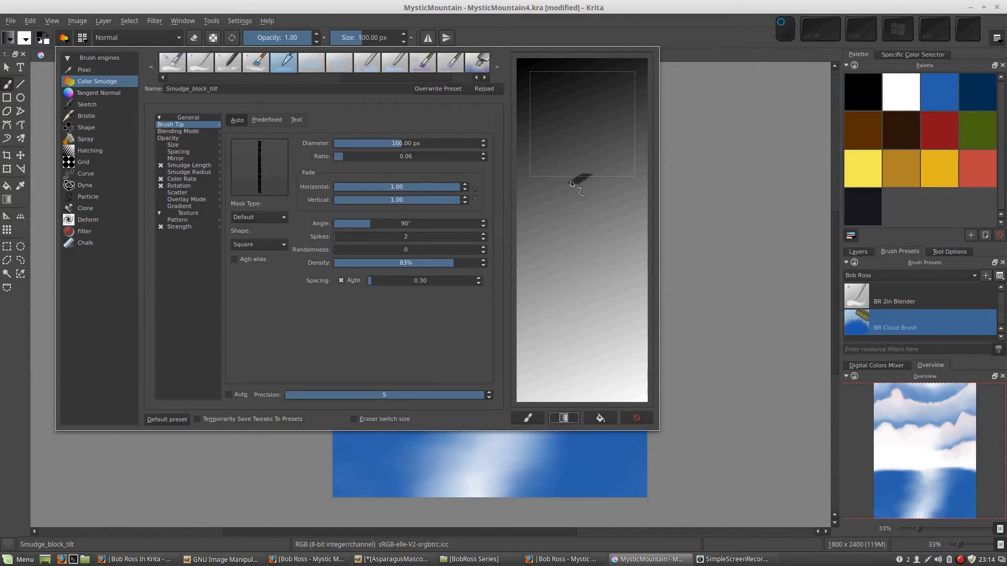
left_click_drag(574, 262, 574, 279)
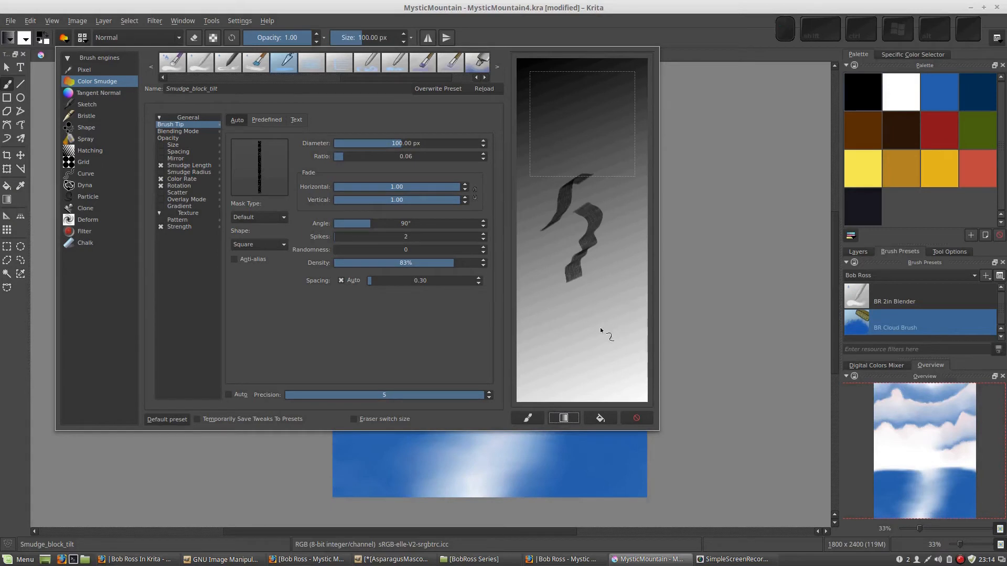
Disable the brush's Rotation option, refill the scratchpad with the gradient and paint vertical and sideways test strokes
left_click_drag(598, 313, 564, 330)
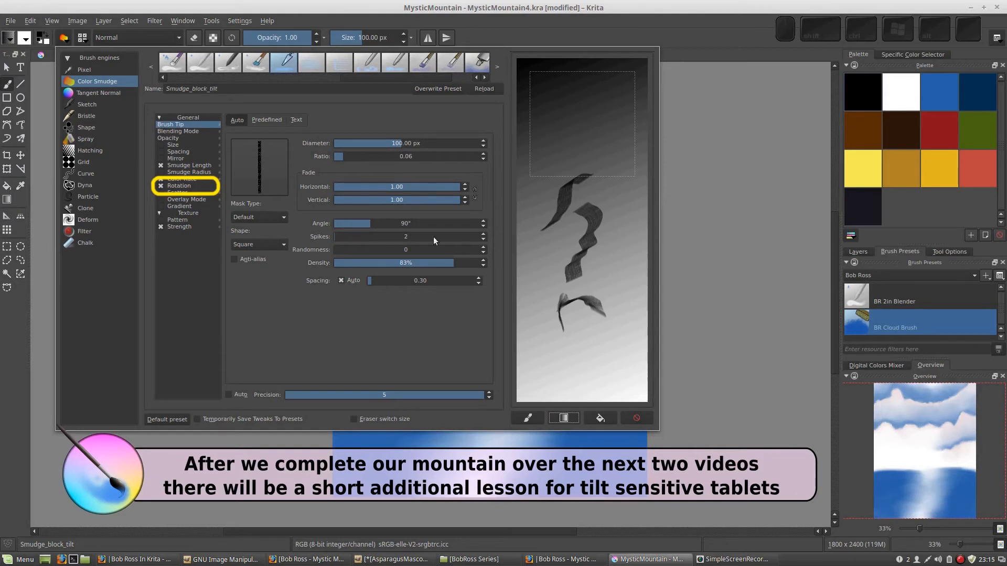
left_click(162, 188)
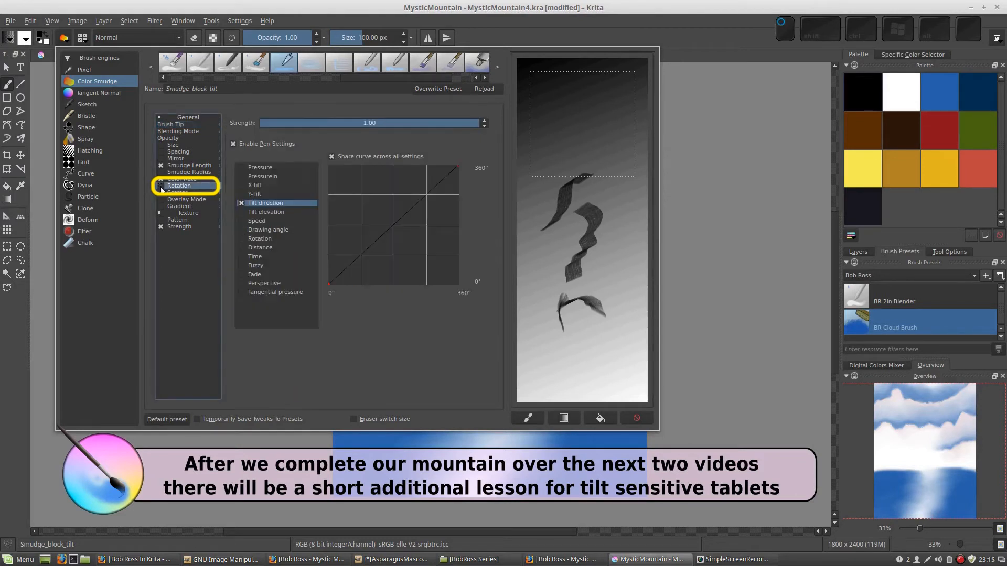
left_click(168, 125)
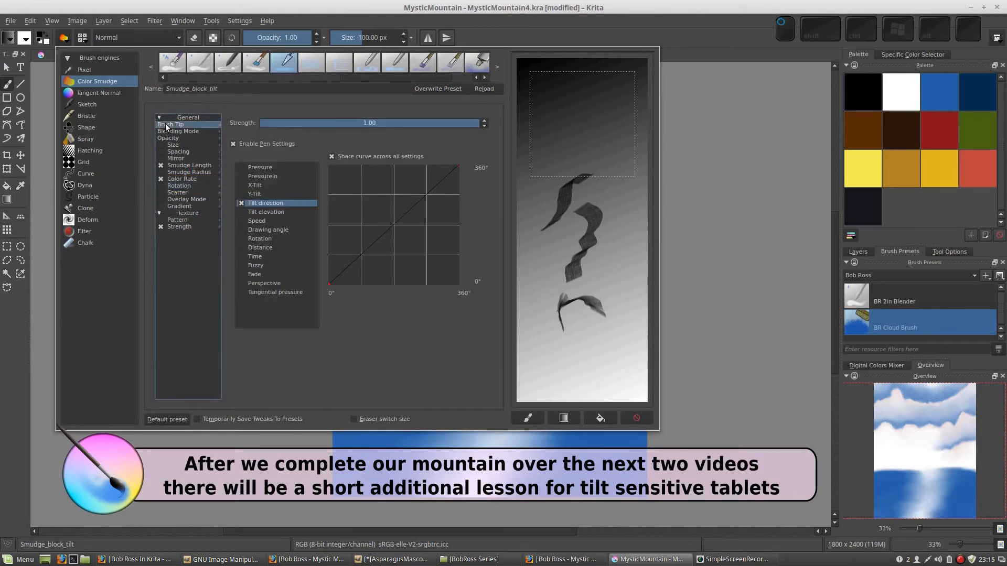
left_click(557, 421)
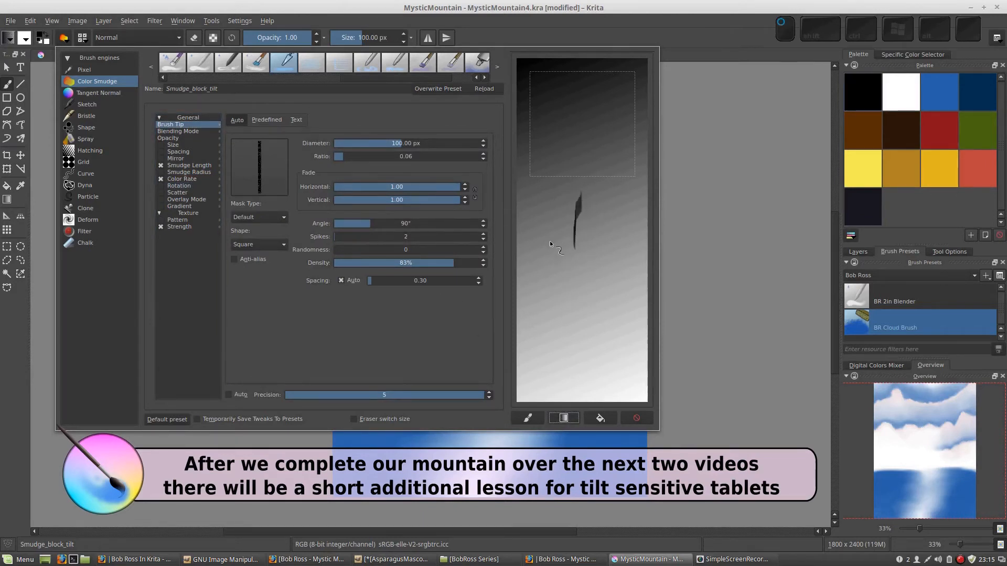
mouse_move(550, 215)
left_mouse_down()
mouse_move(565, 298)
mouse_move(589, 334)
left_mouse_up()
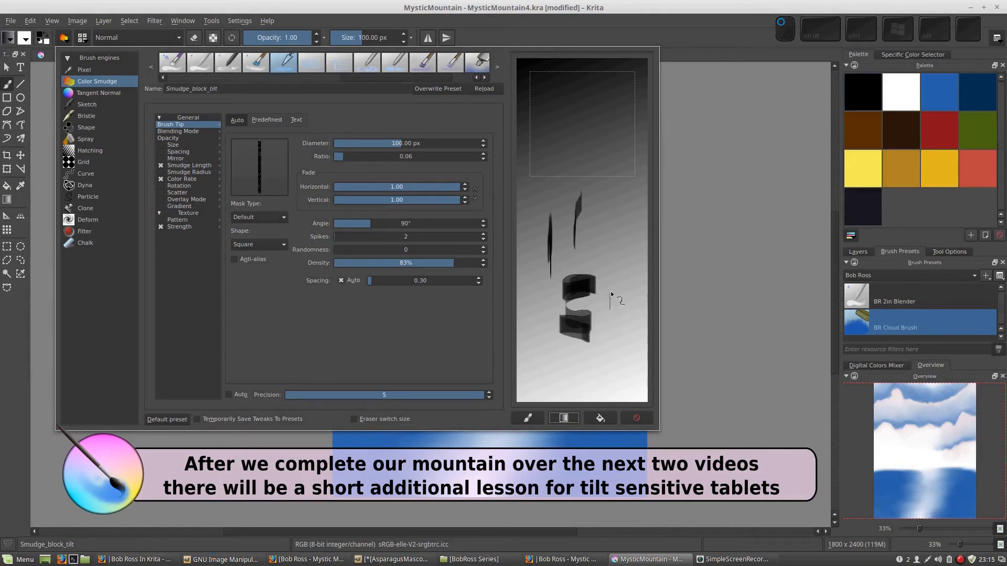
mouse_move(613, 240)
left_mouse_down()
mouse_move(609, 300)
mouse_move(579, 249)
left_mouse_up()
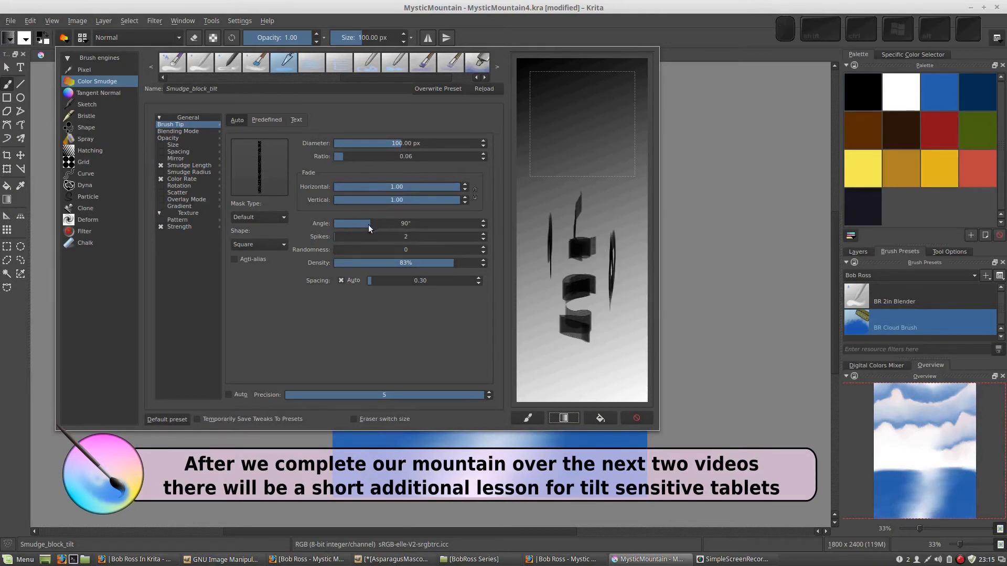
Set the brush tip angle to 145°, paint winding test strokes and refill the scratchpad with the gradient
left_click_drag(368, 224, 391, 222)
left_click_drag(576, 175, 519, 215)
left_click_drag(604, 186, 588, 205)
left_click_drag(557, 259, 542, 285)
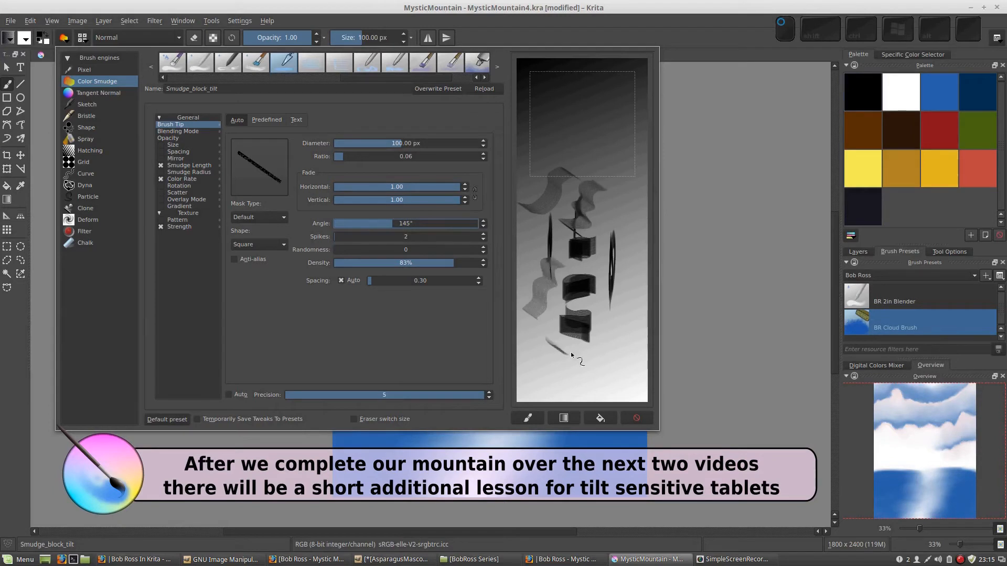
mouse_move(570, 351)
left_mouse_down()
mouse_move(604, 312)
mouse_move(595, 228)
mouse_move(578, 206)
left_mouse_up()
left_click(565, 419)
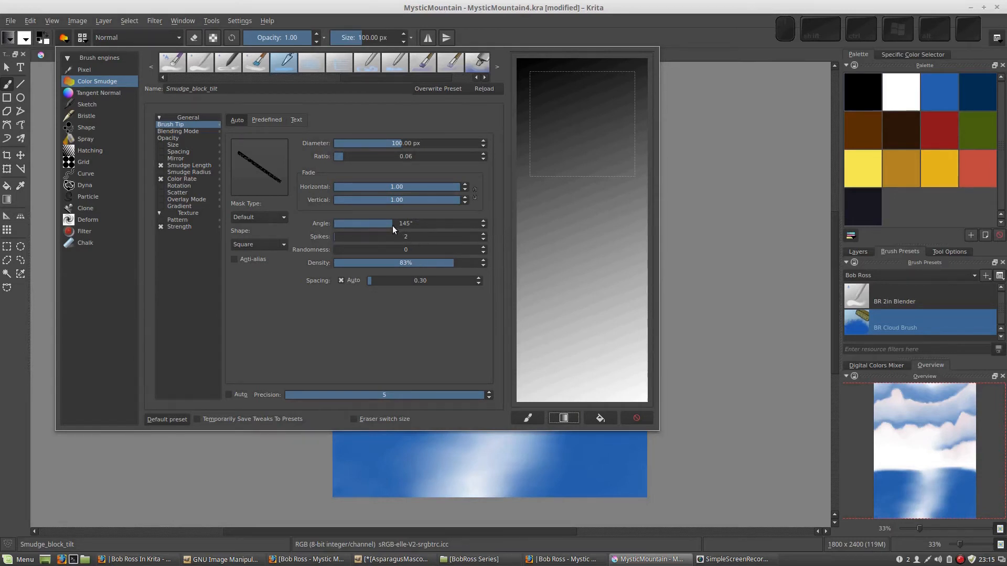
Set the brush tip angle to 135° and paint curved and diagonal test strokes, refilling the scratchpad with the gradient between tests
left_click_drag(391, 225, 388, 223)
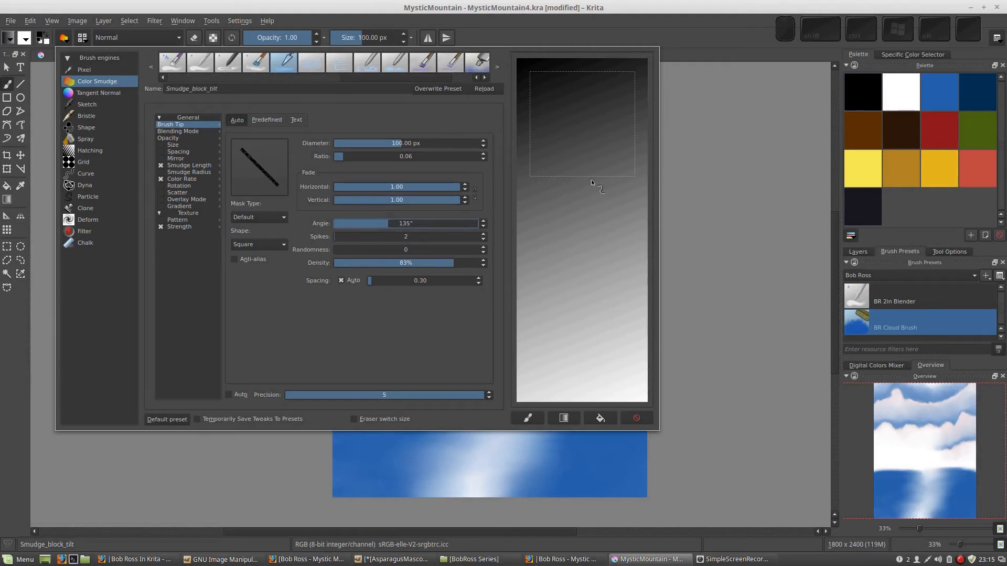
left_click_drag(589, 190, 574, 201)
left_click_drag(592, 251, 564, 299)
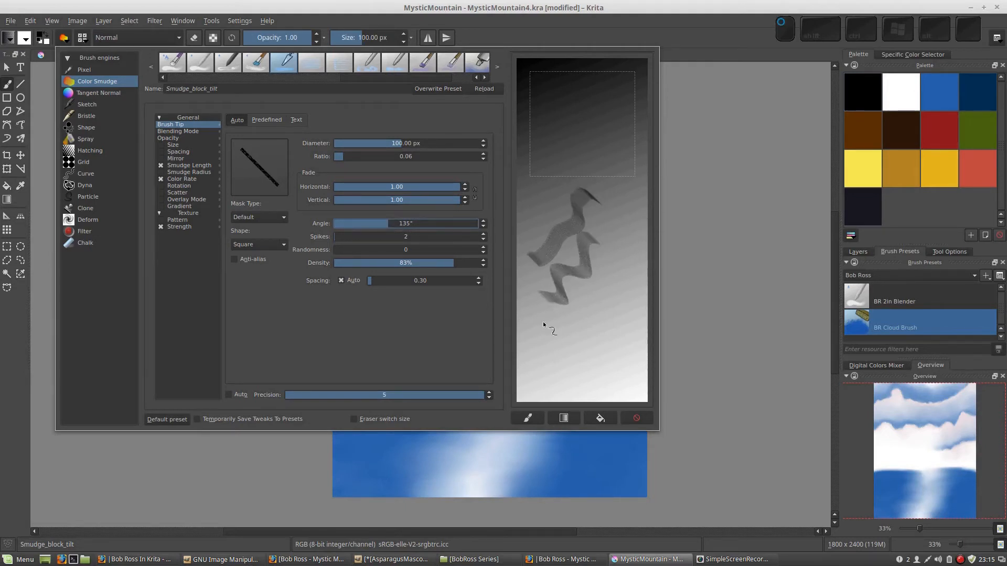
left_click(565, 417)
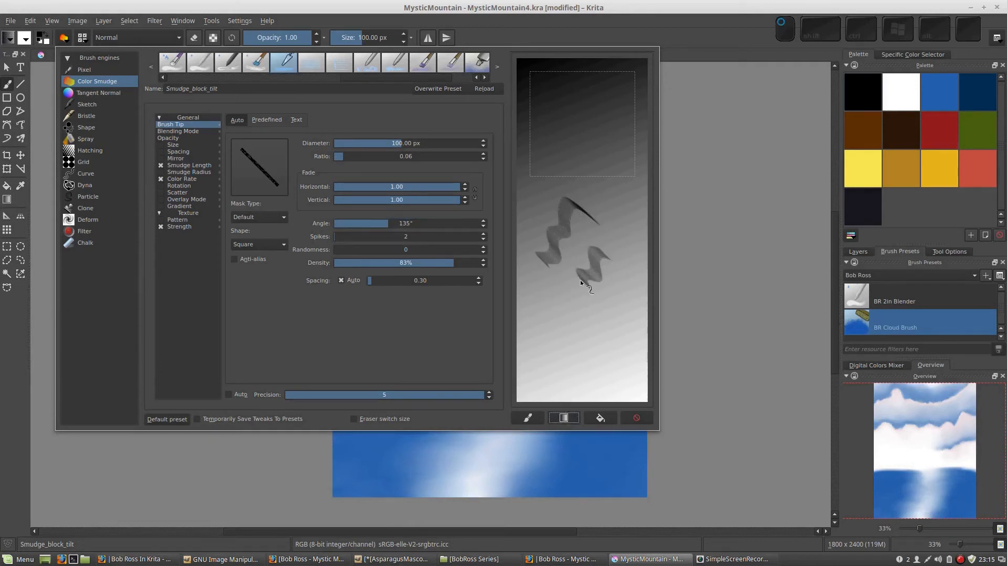
left_click(564, 418)
mouse_move(617, 288)
left_mouse_down()
mouse_move(563, 221)
mouse_move(541, 234)
mouse_move(513, 295)
left_mouse_up()
left_click(565, 418)
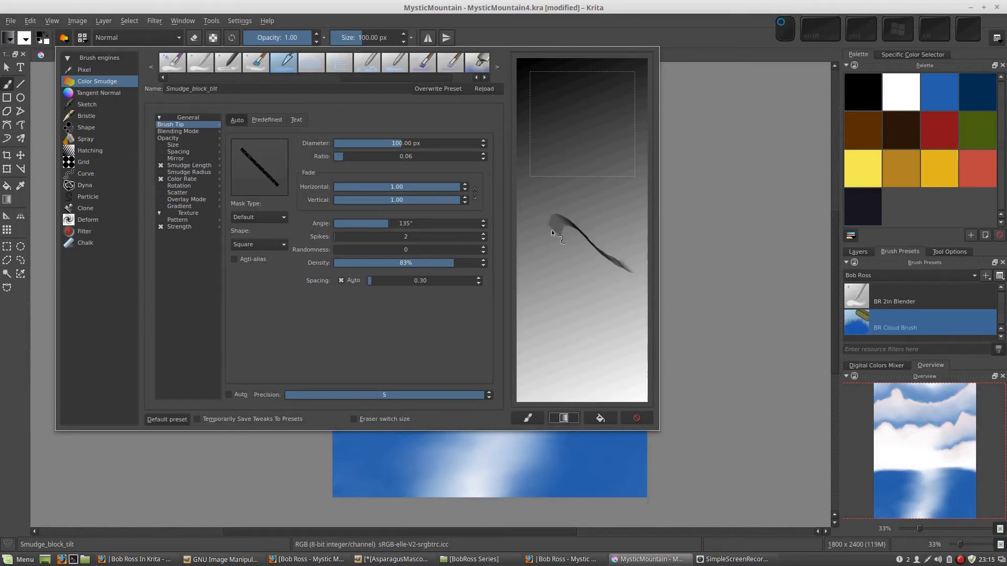
left_click(564, 418)
Try the Circle shape for the brush tip and return the shape to Square, keeping the ratio at 0.06
left_click(285, 245)
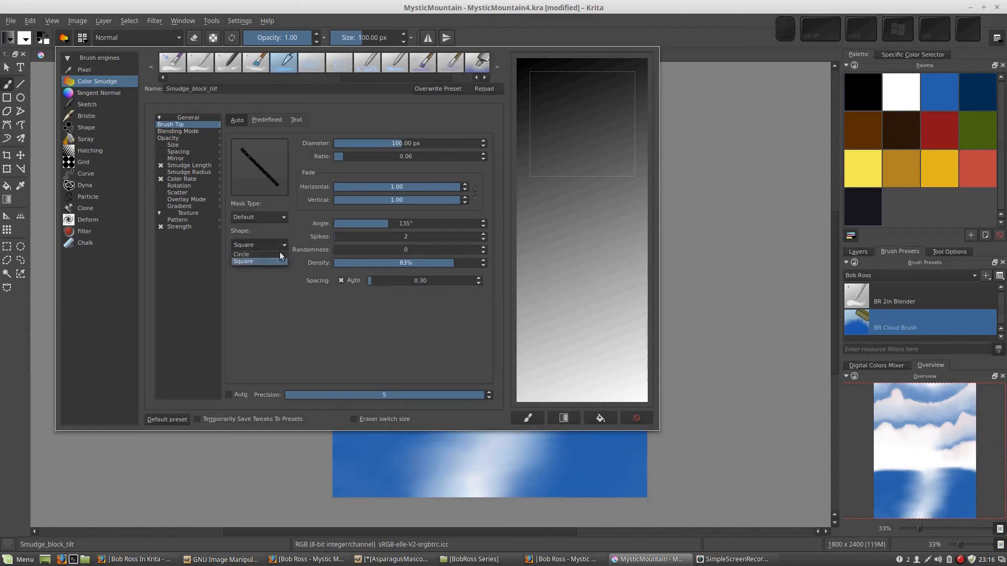
left_click(271, 246)
mouse_move(339, 156)
left_mouse_down()
mouse_move(432, 150)
mouse_move(342, 156)
left_mouse_up()
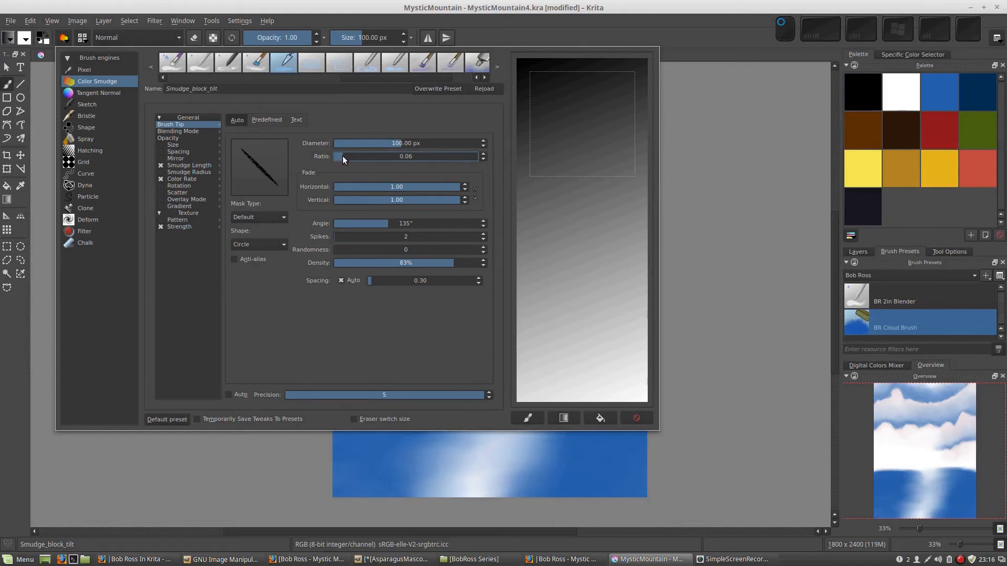
left_click(277, 244)
left_click(272, 256)
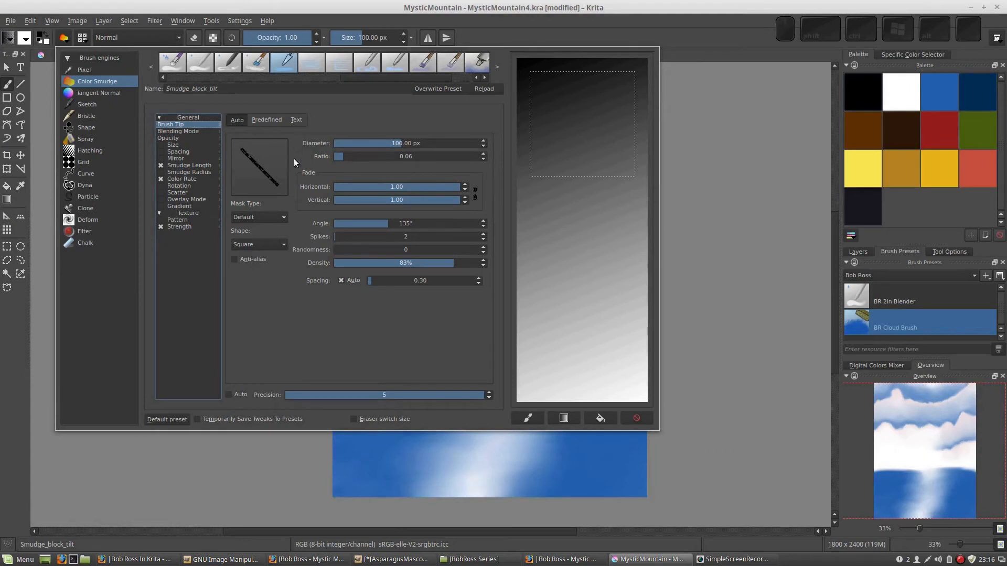
Test the predefined tips 2B pencil Grain 2 b, A-18 Round eroded anim and A-4 Fairy Dust on the scratchpad, and return to the auto tip
left_click(262, 120)
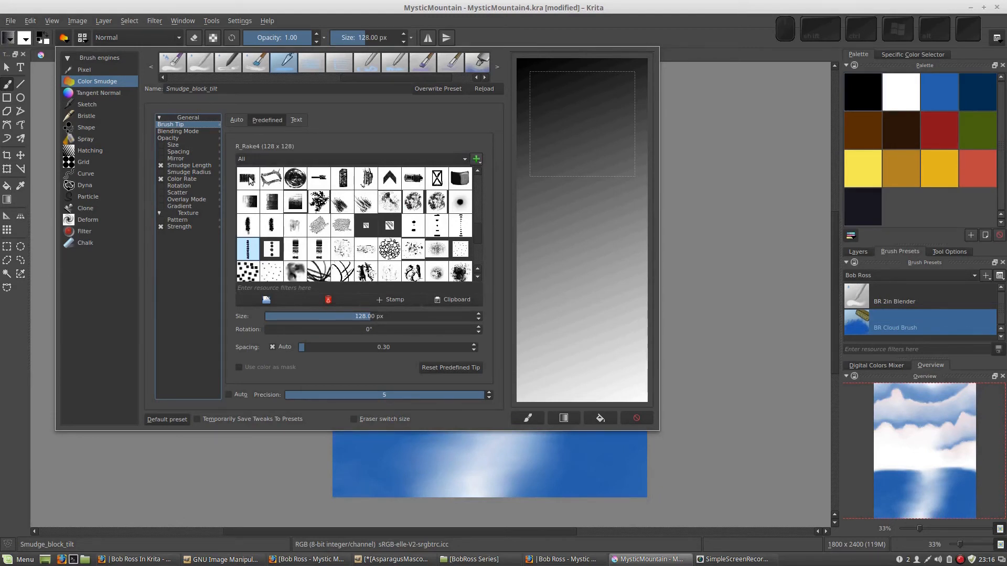
scroll(475, 231, "down", 5)
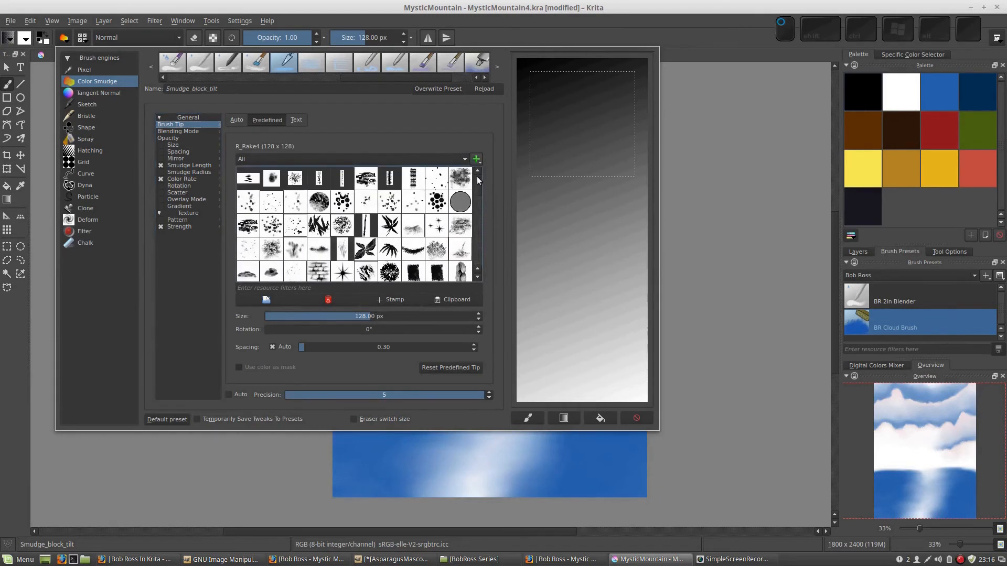
left_click(248, 178)
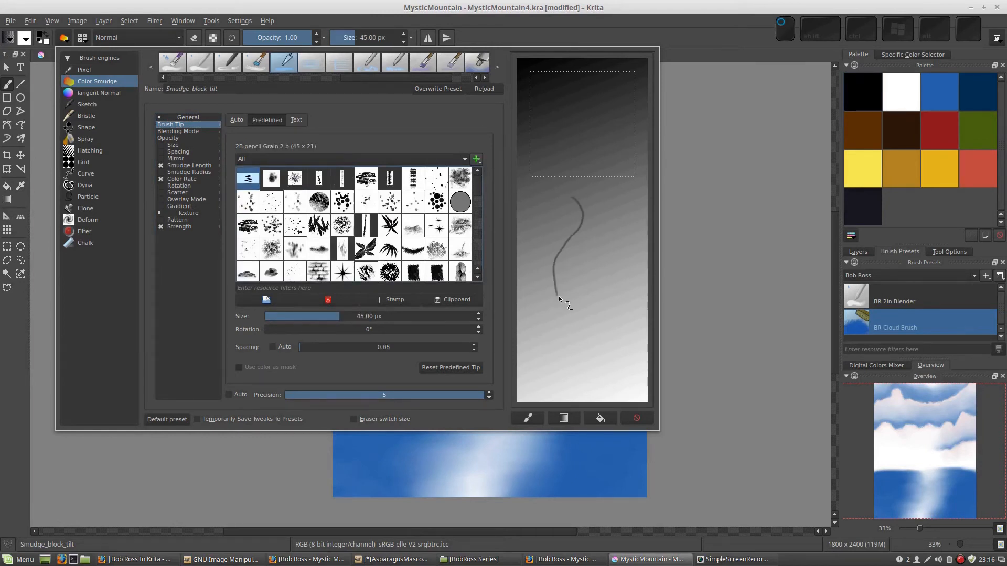
left_click_drag(592, 250, 560, 323)
left_click(319, 203)
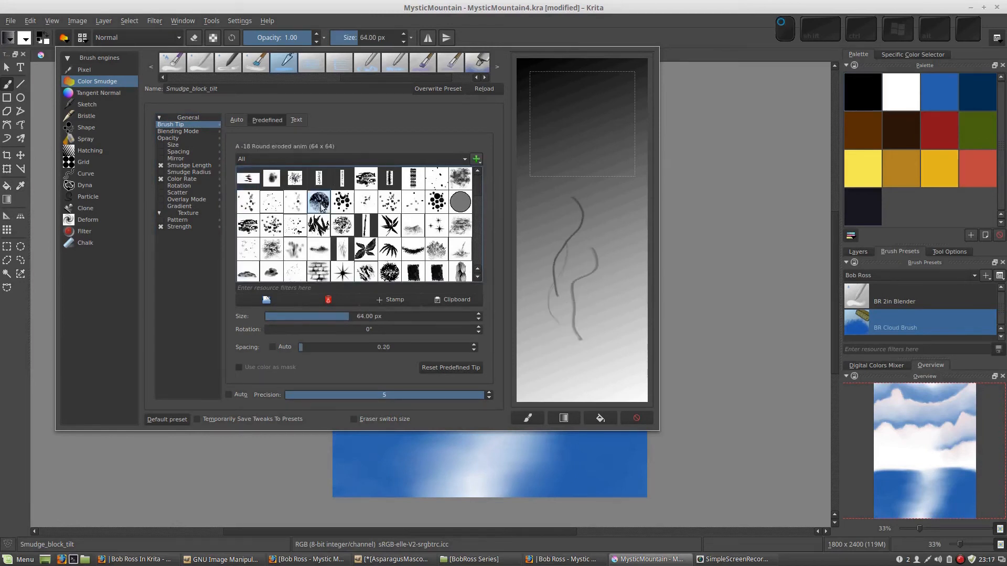
mouse_move(520, 199)
left_mouse_down()
mouse_move(540, 235)
mouse_move(527, 281)
mouse_move(576, 327)
left_mouse_up()
left_click(436, 226)
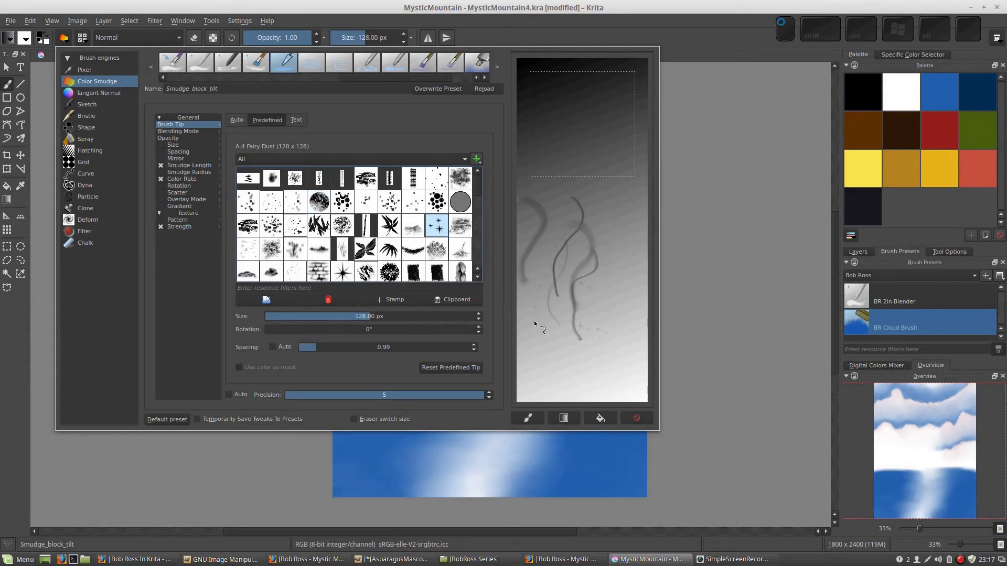
left_click(236, 119)
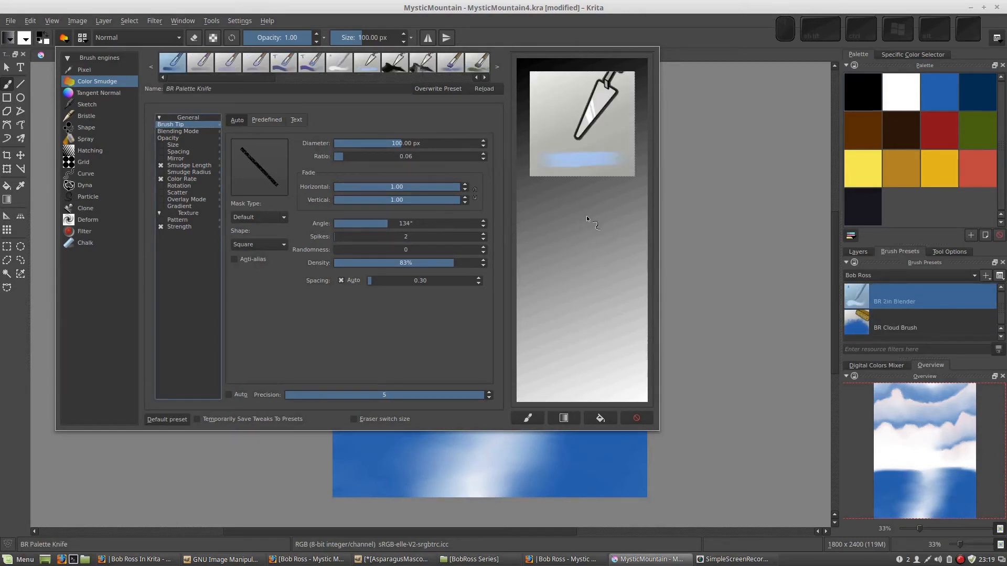
Paint several overlapping curved strokes on the scratchpad with the BR Palette Knife preset
mouse_move(586, 209)
left_mouse_down()
mouse_move(571, 230)
mouse_move(556, 293)
left_mouse_up()
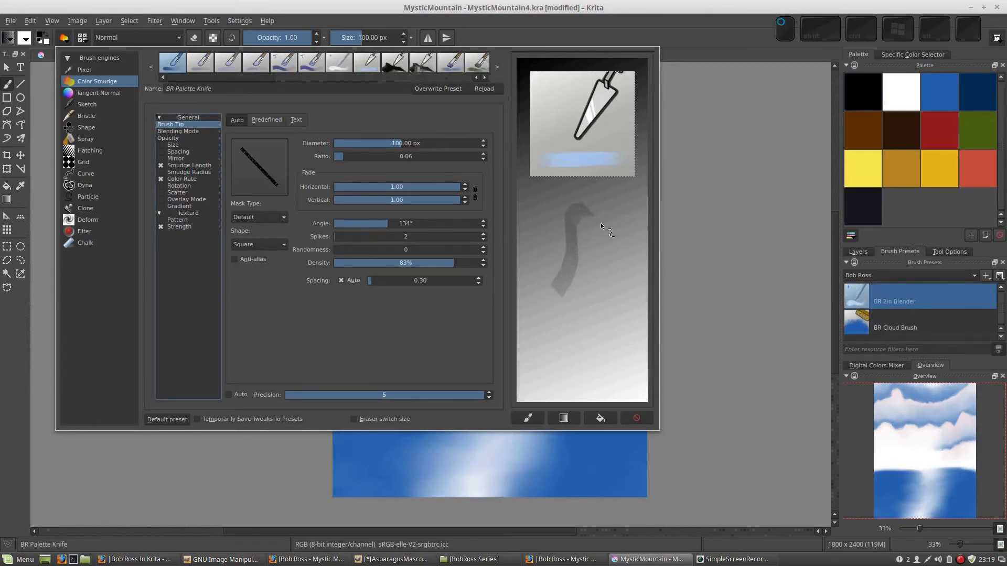
mouse_move(619, 248)
left_mouse_down()
mouse_move(598, 236)
mouse_move(588, 281)
mouse_move(575, 206)
mouse_move(564, 241)
left_mouse_up()
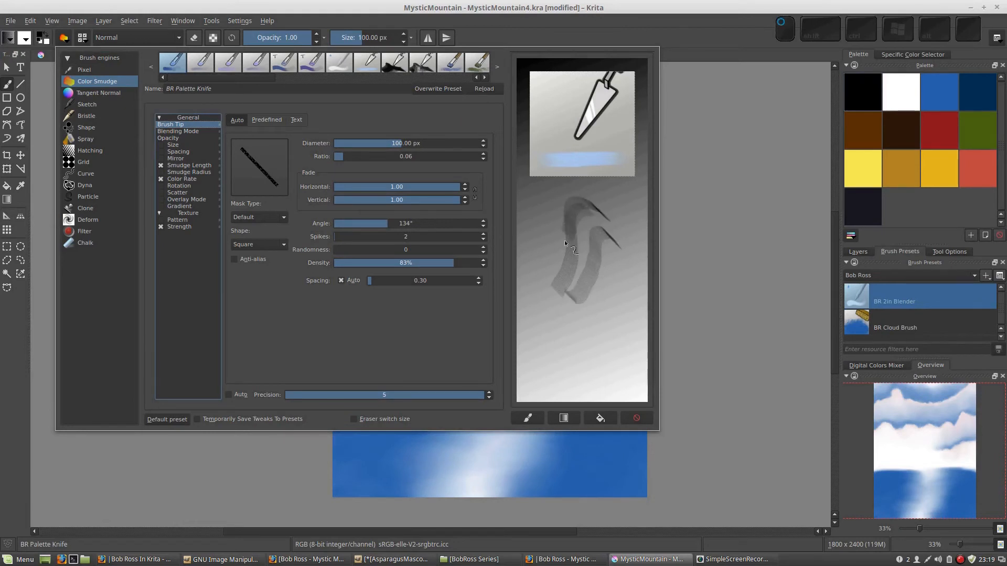
mouse_move(600, 278)
left_mouse_down()
mouse_move(580, 321)
mouse_move(590, 257)
mouse_move(558, 325)
left_mouse_up()
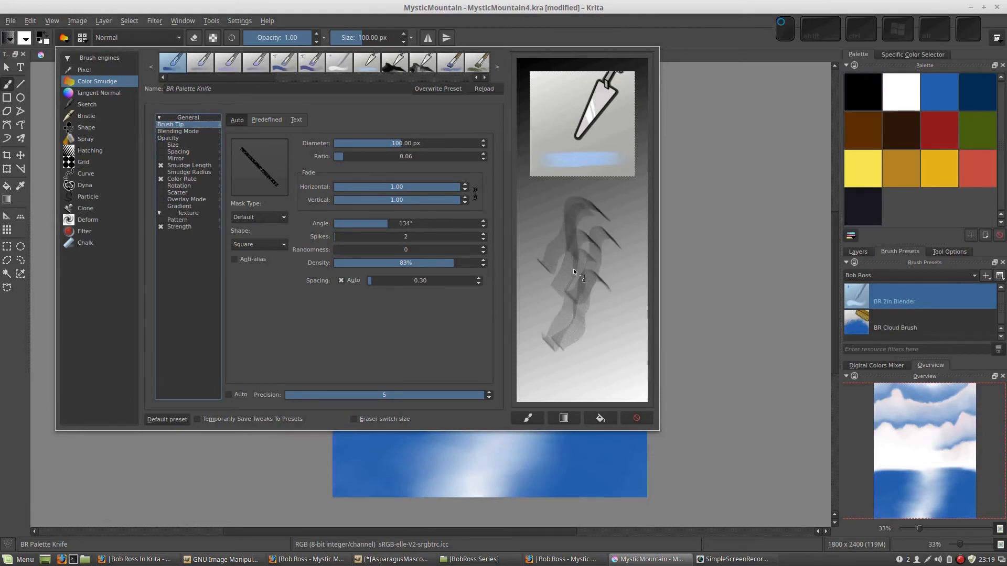
left_click_drag(587, 244, 561, 307)
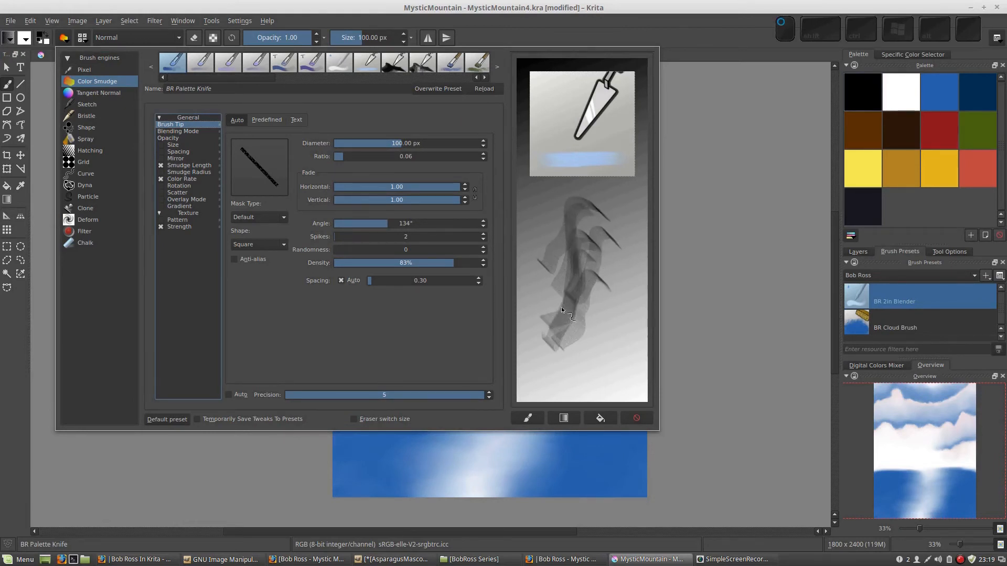
Open the Color Rate settings, paint test strokes, refill the scratchpad with the gradient and paint vertical strokes for comparison
left_click(178, 179)
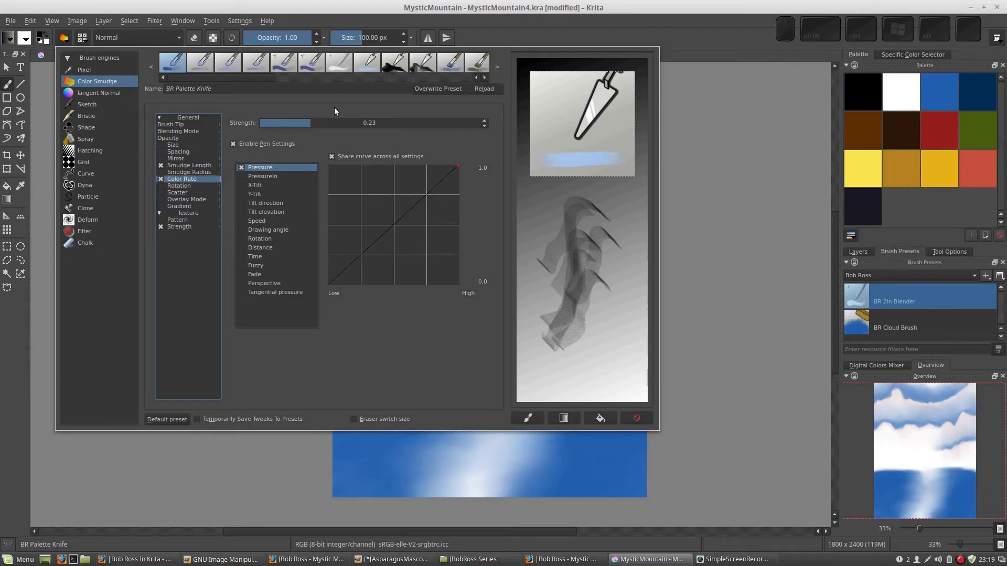
left_click_drag(618, 287, 603, 332)
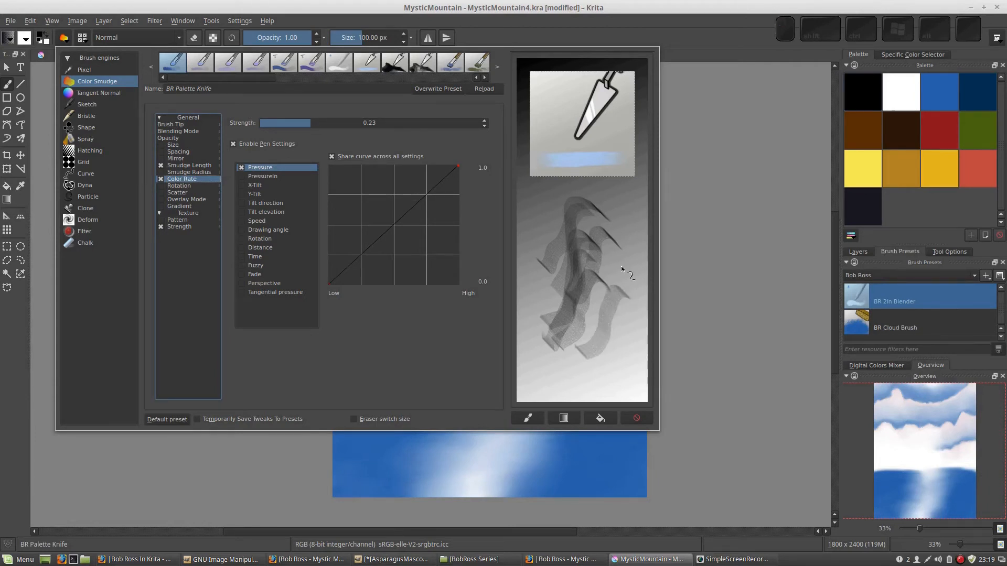
left_click_drag(621, 266, 596, 309)
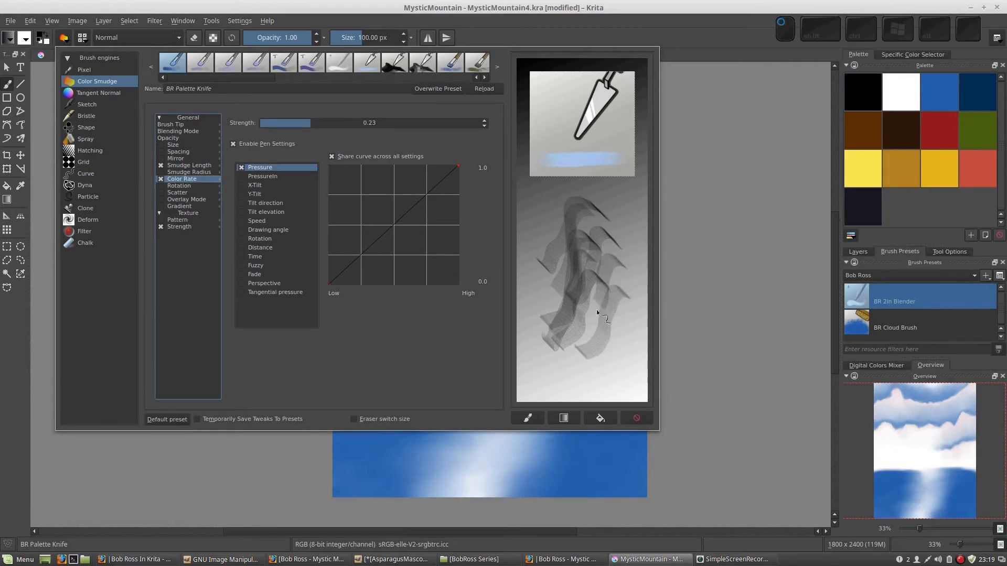
left_click(561, 418)
mouse_move(543, 212)
left_mouse_down()
mouse_move(551, 346)
mouse_move(558, 300)
left_mouse_up()
Raise the Color Rate strength to 0.50, 0.74, 0.94, 0.98 and 1.00 in turn, painting vertical comparison strokes on the scratchpad
left_click(370, 123)
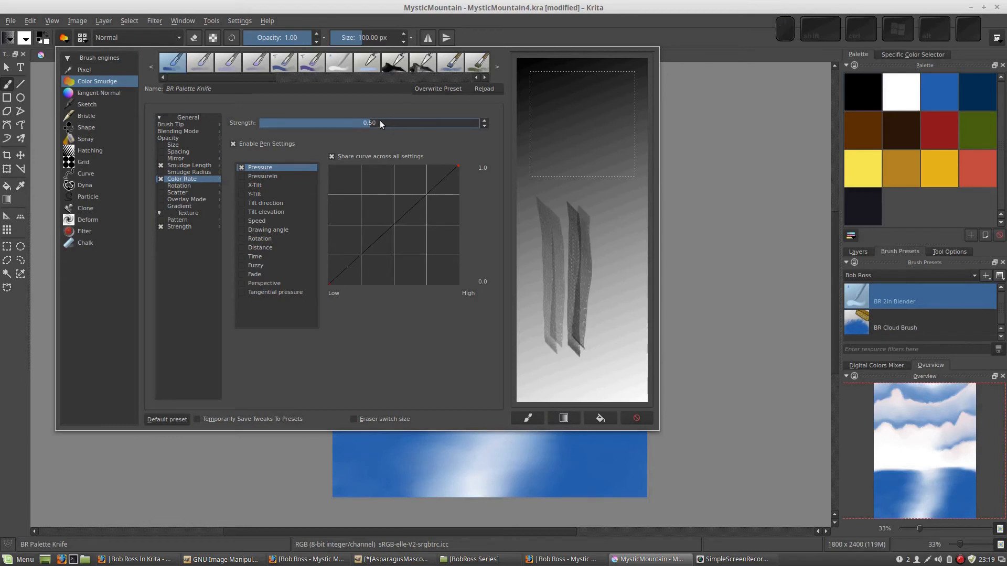
left_click_drag(602, 240, 607, 362)
left_click_drag(615, 223, 617, 329)
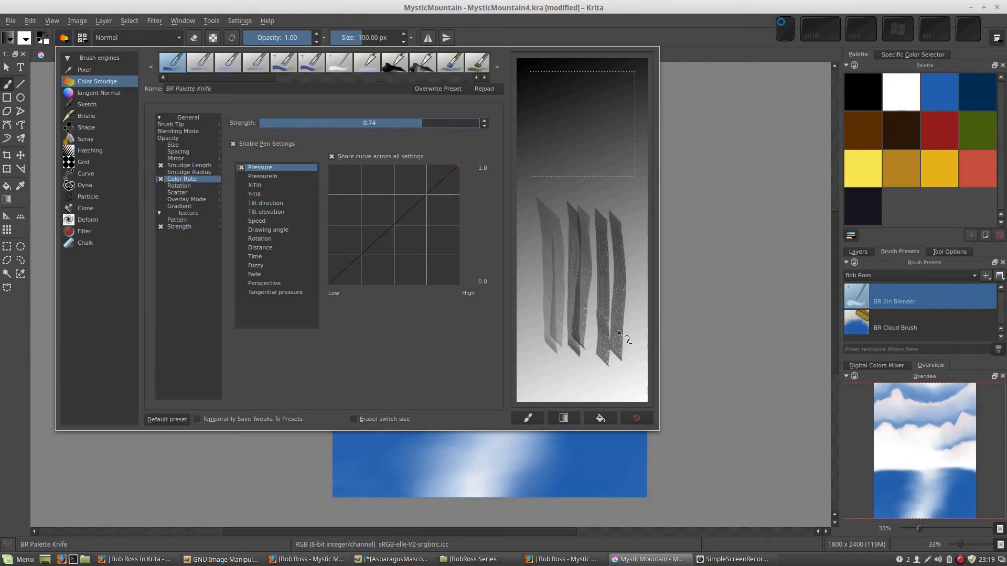
left_click_drag(628, 221, 633, 325)
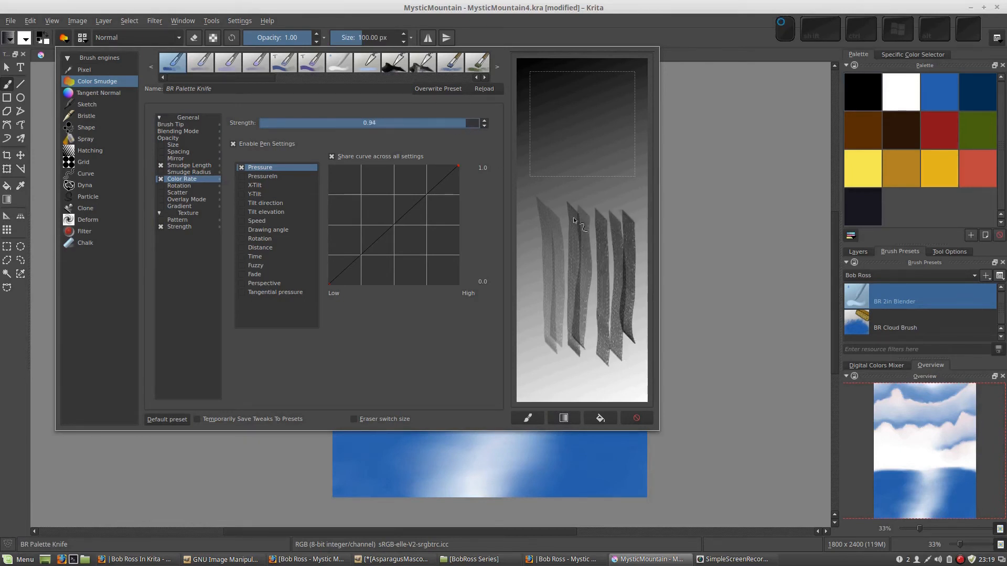
left_click_drag(551, 204, 581, 346)
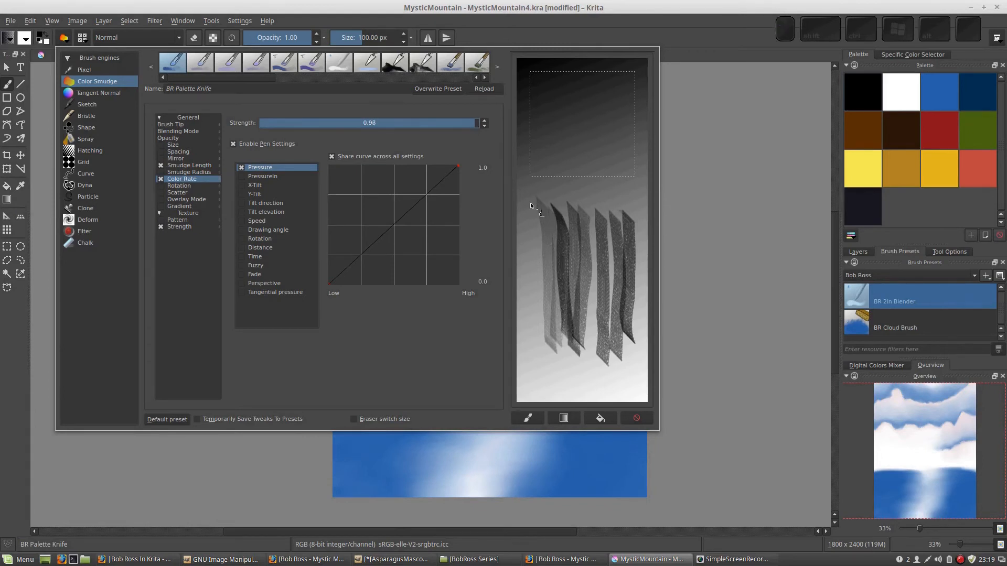
left_click_drag(530, 205, 552, 346)
left_click_drag(561, 217, 572, 343)
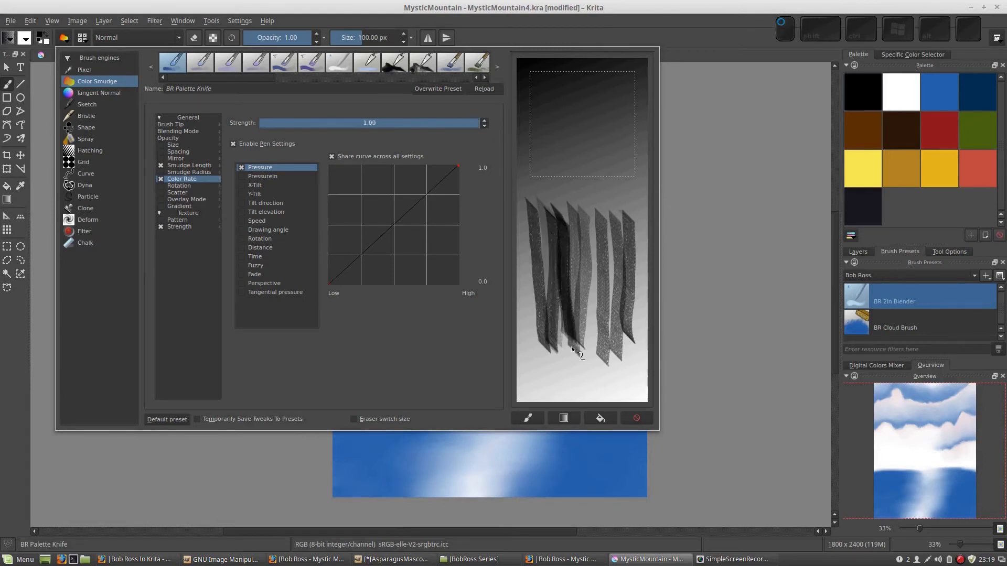
Paint more strokes at Color Rate strength 1.00, refill the scratchpad with the gradient and paint curved palette-knife strokes running down to the side
left_click_drag(590, 244, 598, 350)
mouse_move(612, 221)
left_mouse_down()
mouse_move(614, 331)
mouse_move(606, 299)
mouse_move(582, 301)
left_mouse_up()
left_click(563, 418)
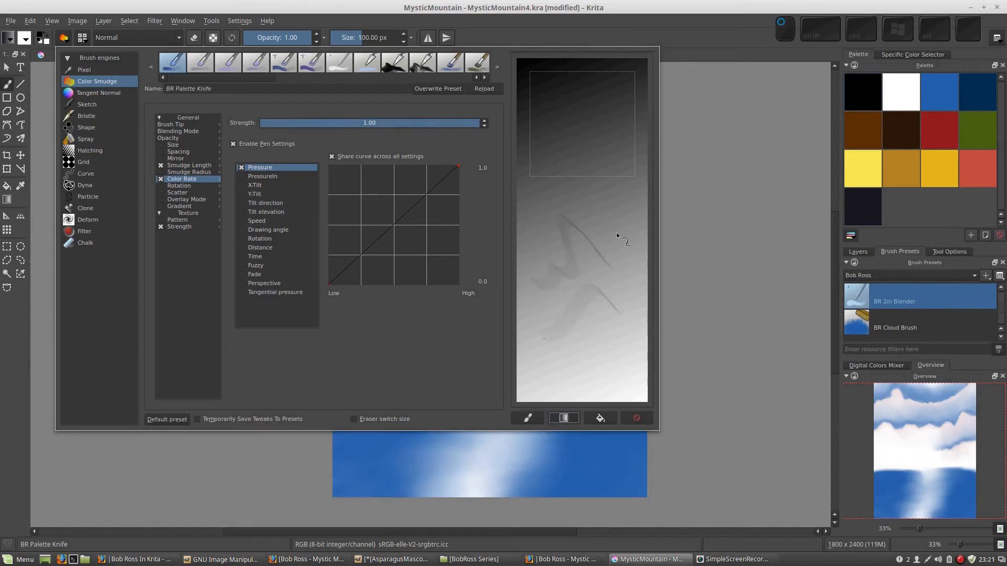
mouse_move(615, 232)
left_mouse_down()
mouse_move(583, 206)
mouse_move(559, 211)
left_mouse_up()
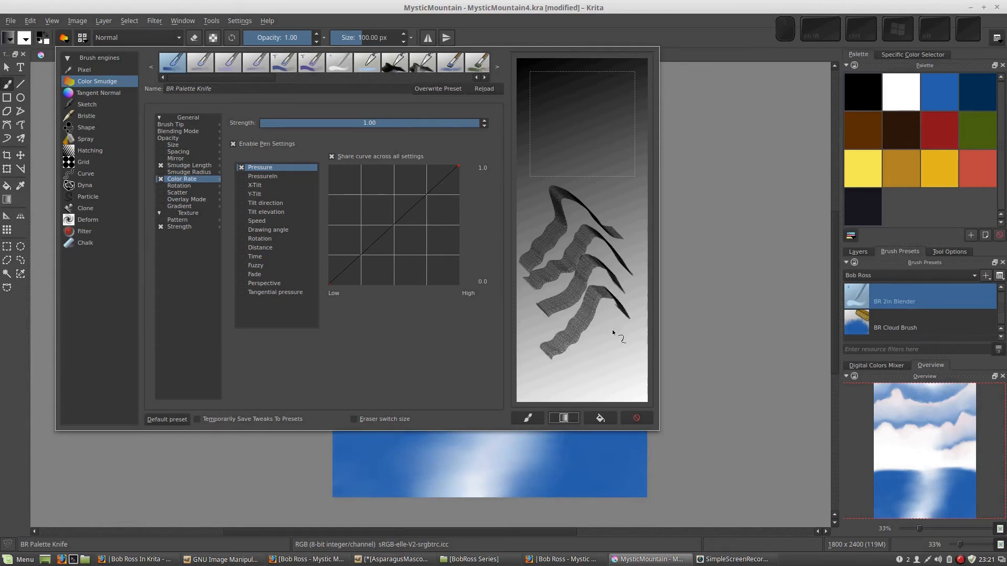
Refill the scratchpad with the gradient, set the Smudge Length strength to 0.75 and paint test strokes
left_click(567, 420)
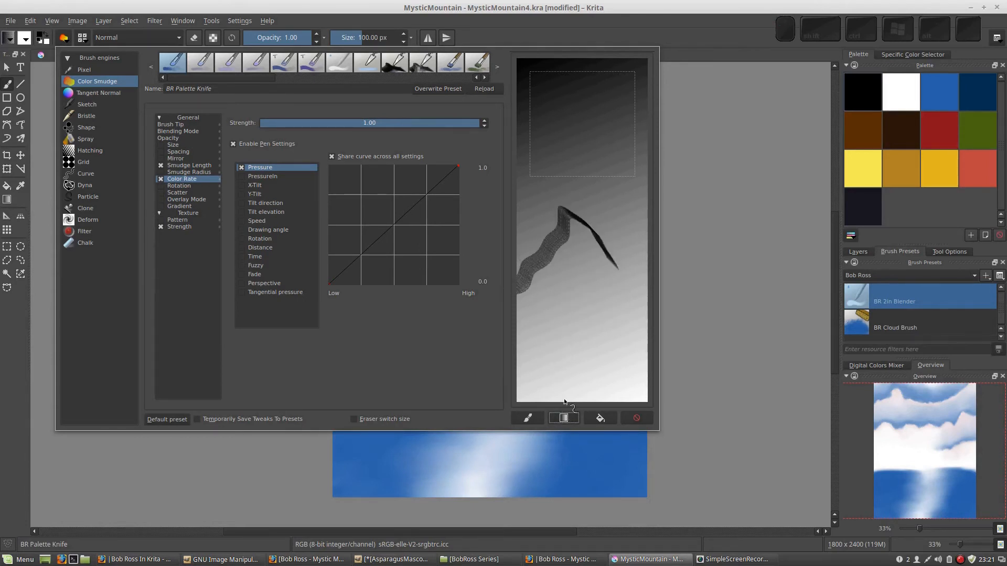
left_click(179, 165)
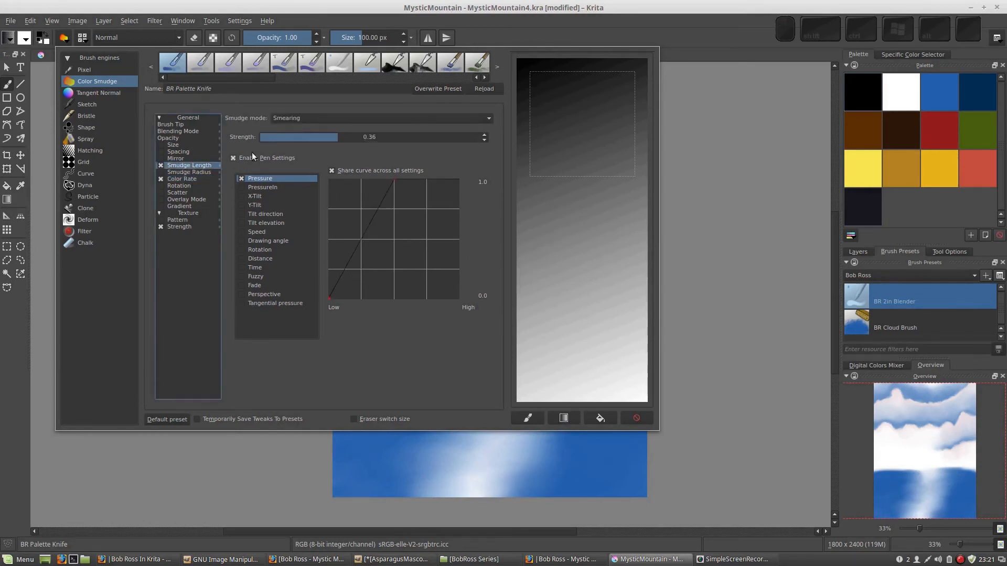
left_click_drag(336, 136, 354, 137)
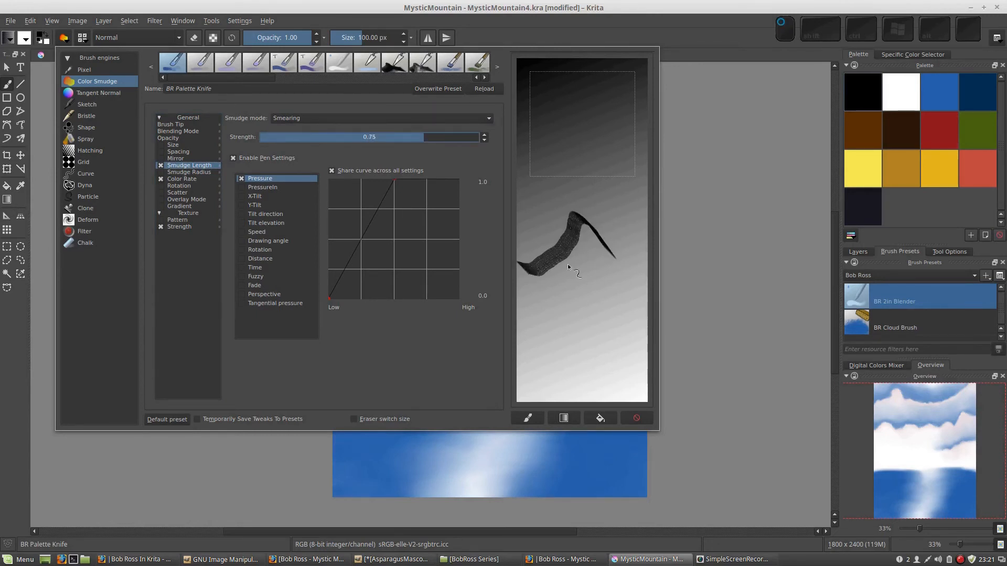
mouse_move(624, 273)
left_mouse_down()
mouse_move(583, 269)
mouse_move(608, 303)
left_mouse_up()
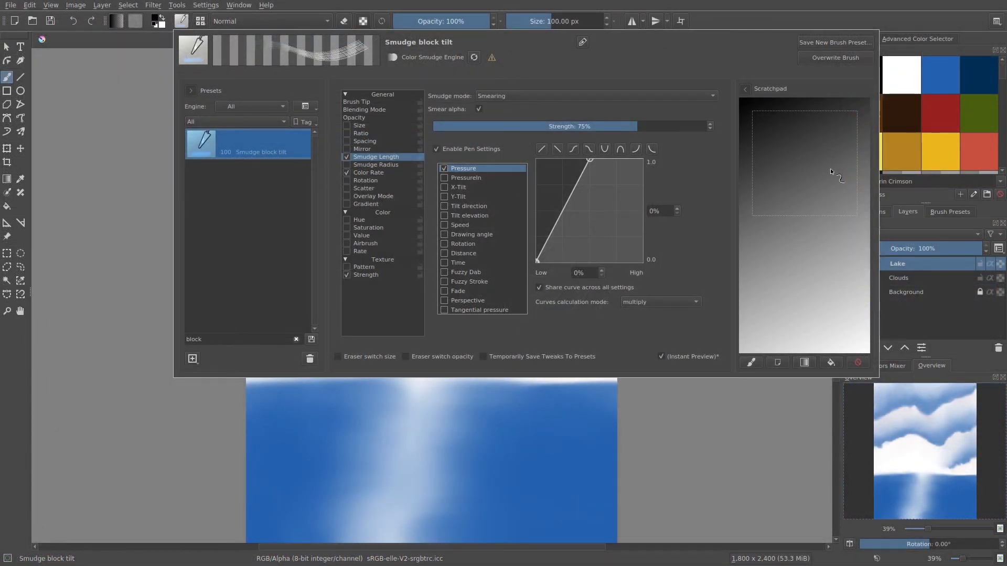
Paint dark strokes over the preset icon loaded in the scratchpad, and save a new preset named BR Palette Knife with the scratchpad thumbnail
left_click(750, 362)
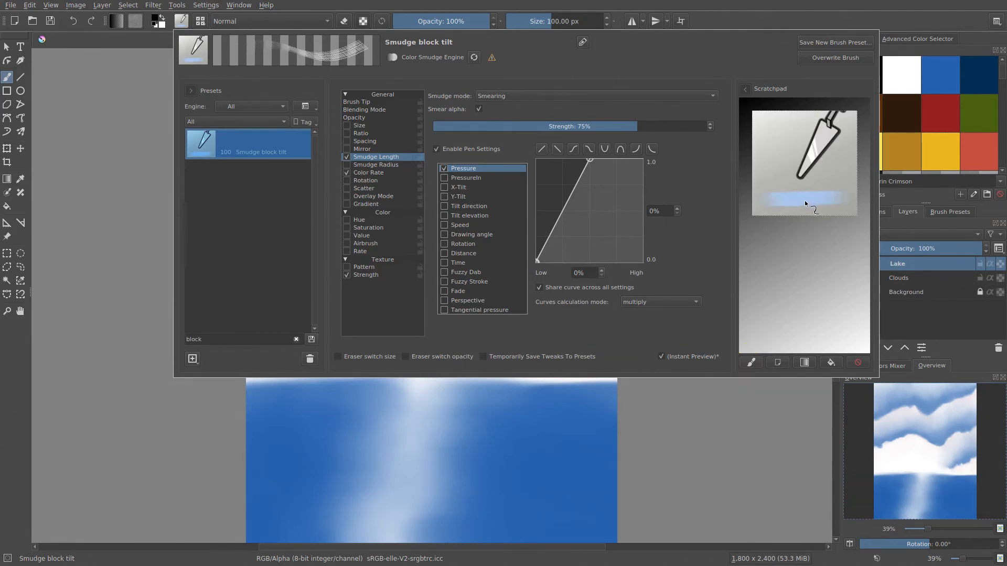
mouse_move(796, 192)
left_mouse_down()
mouse_move(767, 196)
mouse_move(828, 206)
mouse_move(799, 208)
mouse_move(781, 186)
mouse_move(758, 215)
mouse_move(810, 199)
mouse_move(844, 204)
mouse_move(815, 210)
mouse_move(809, 193)
mouse_move(800, 207)
mouse_move(779, 161)
mouse_move(742, 225)
left_mouse_up()
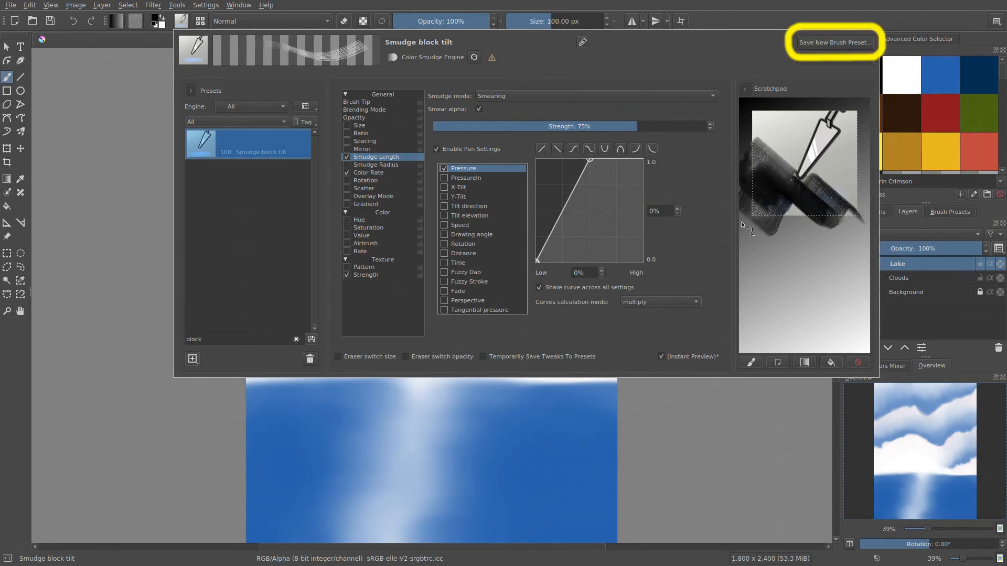
left_click(810, 43)
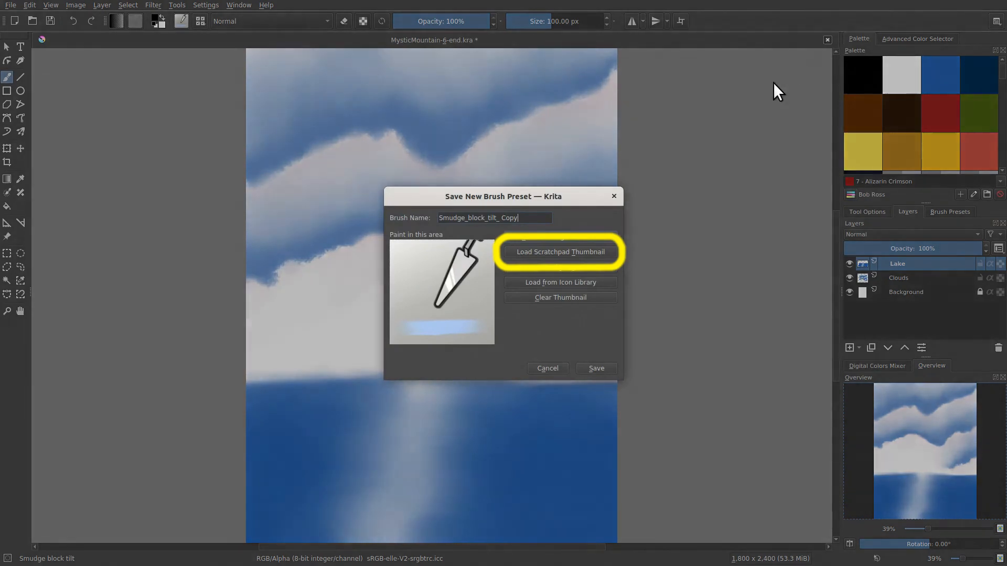
left_click(538, 252)
left_click_drag(524, 221, 234, 215)
type("BR Palette Knife")
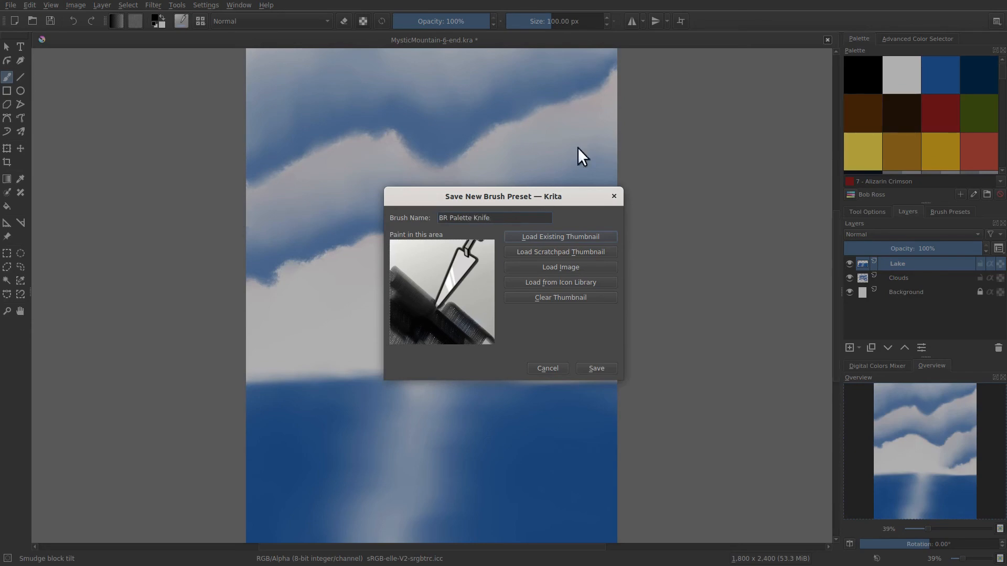
left_click(597, 367)
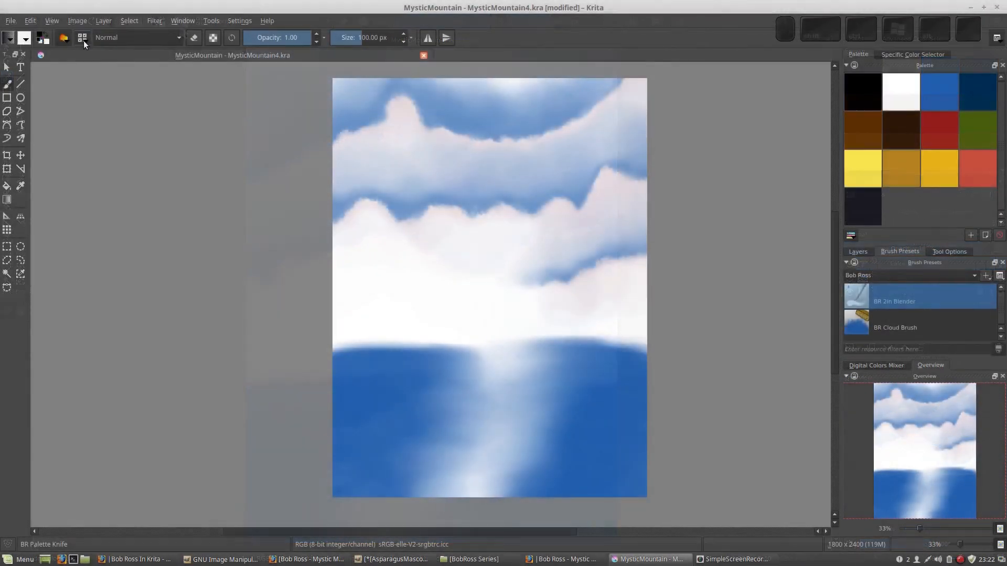
Open the brush preset chooser and replace the block filter with a search for "br"
left_click(82, 38)
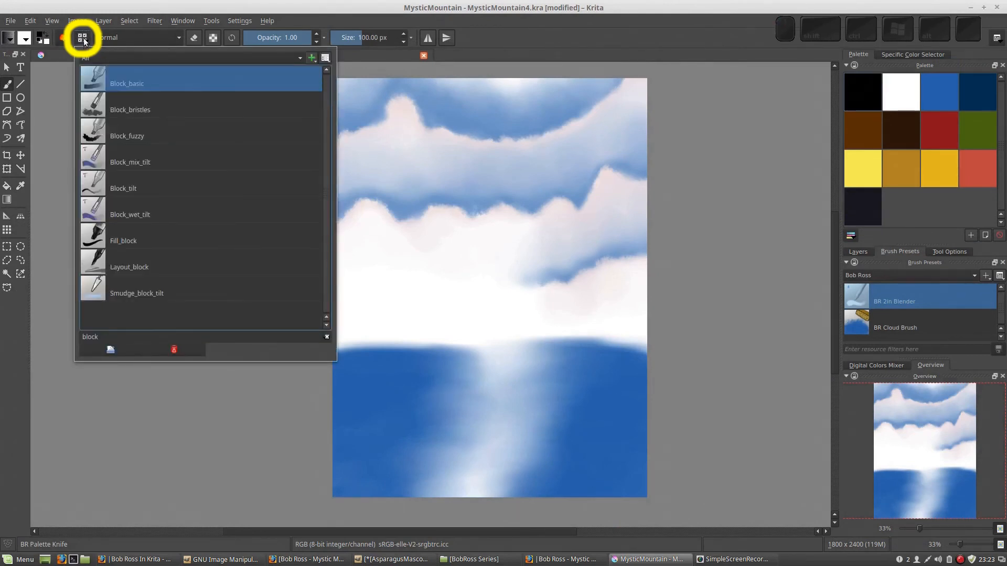
left_click(111, 294)
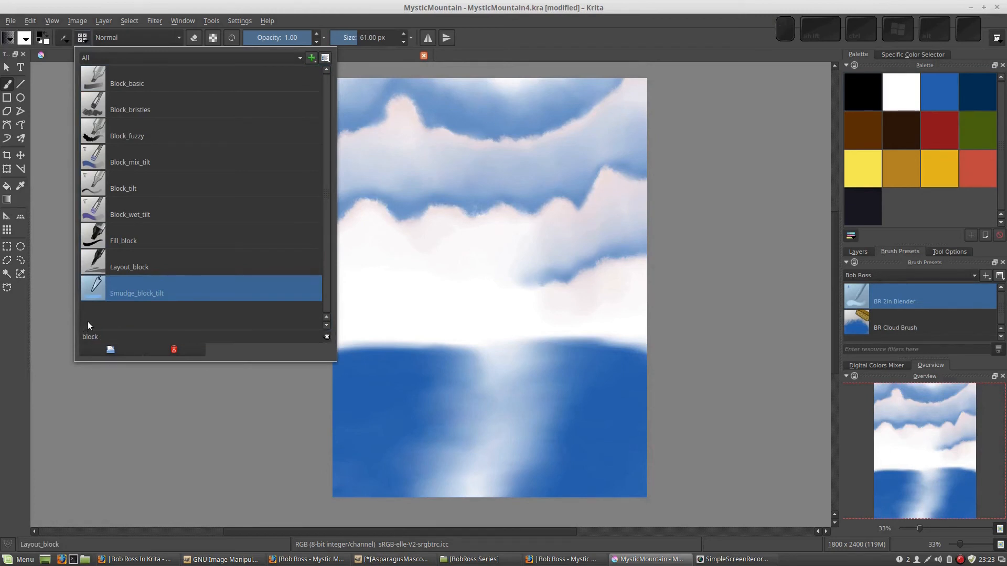
left_click(95, 336)
left_click(92, 330)
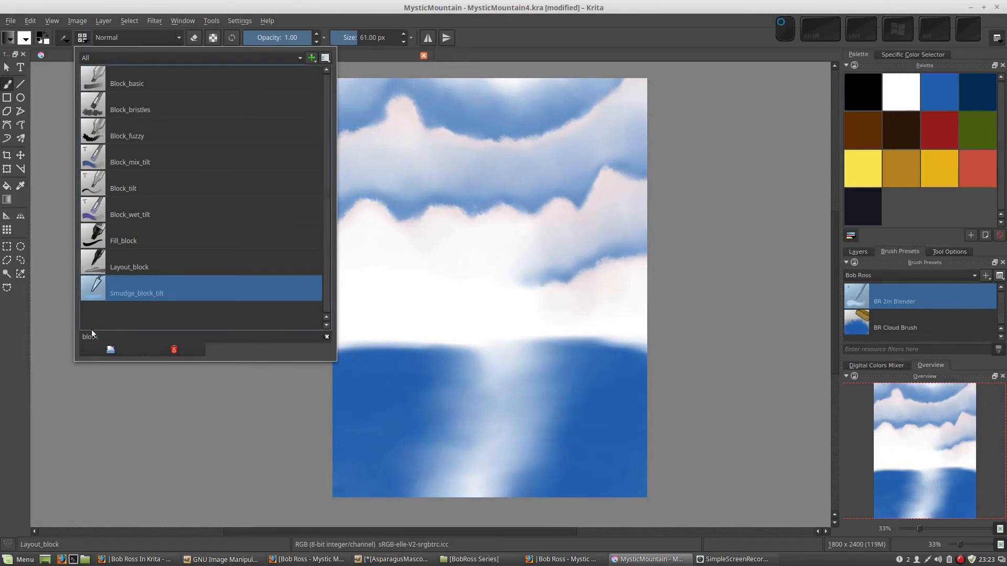
left_click_drag(98, 336, 82, 336)
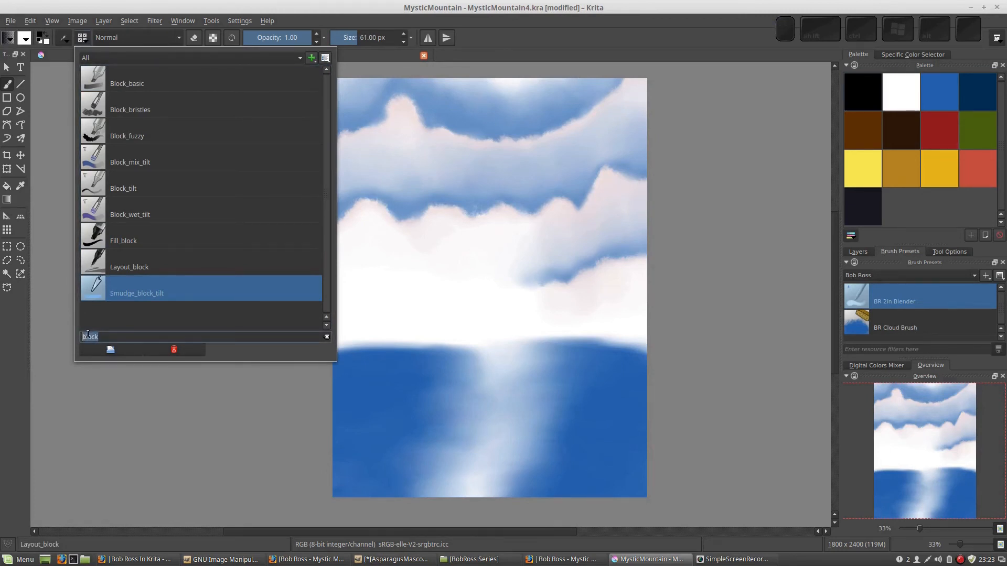
type("br")
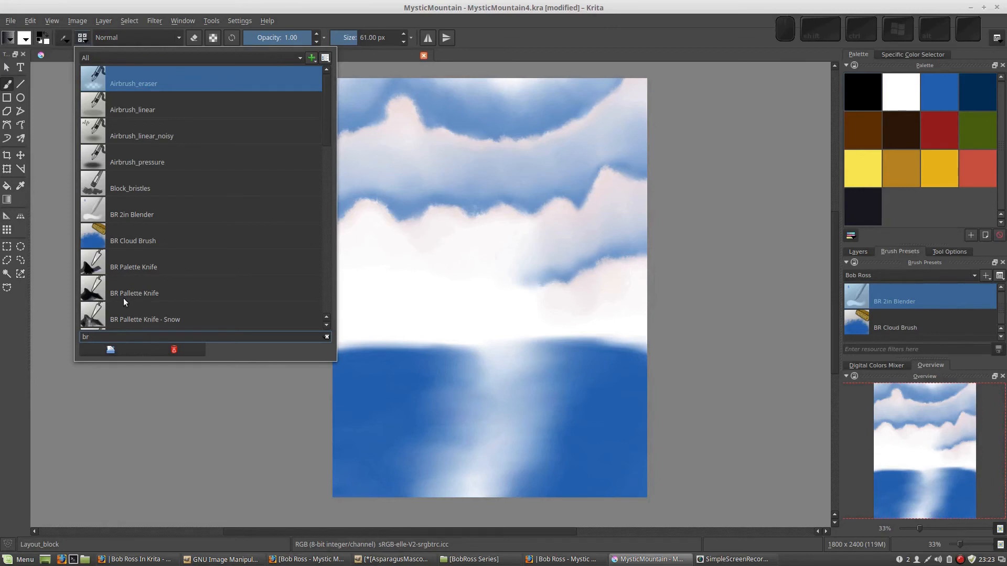
Assign the BR Palette Knife preset to the Bob Ross tag
left_click(128, 267)
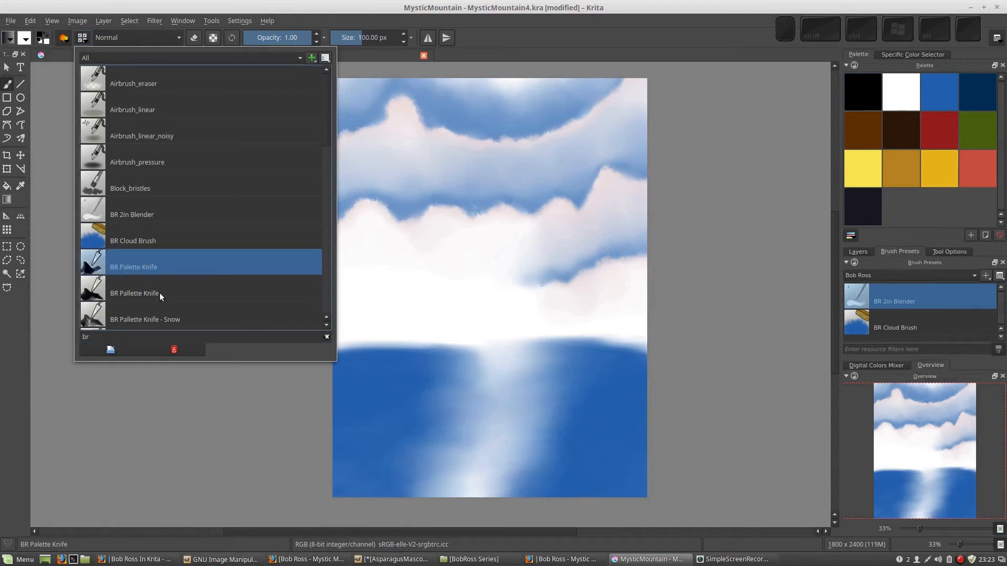
right_click(147, 267)
mouse_move(162, 284)
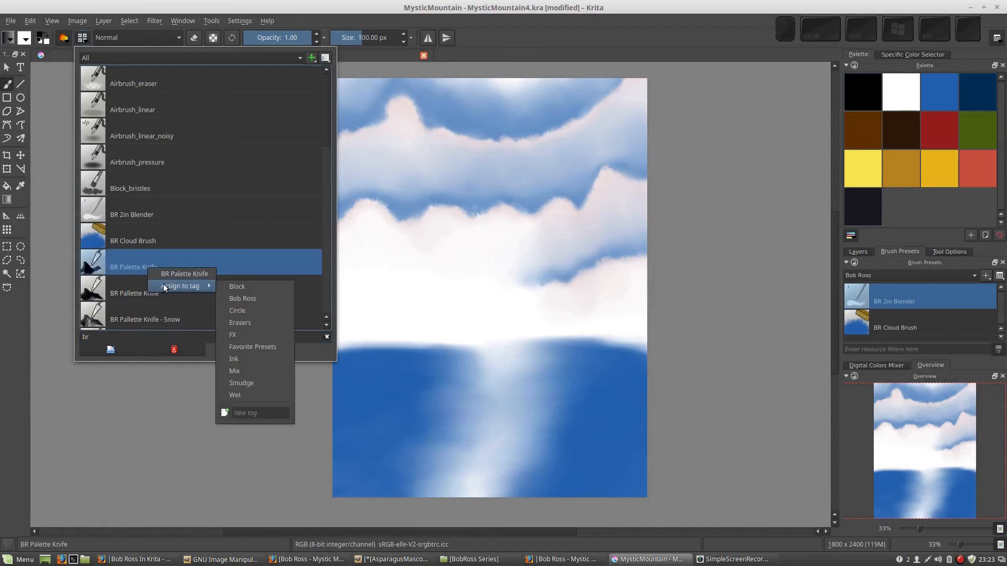
left_click(238, 297)
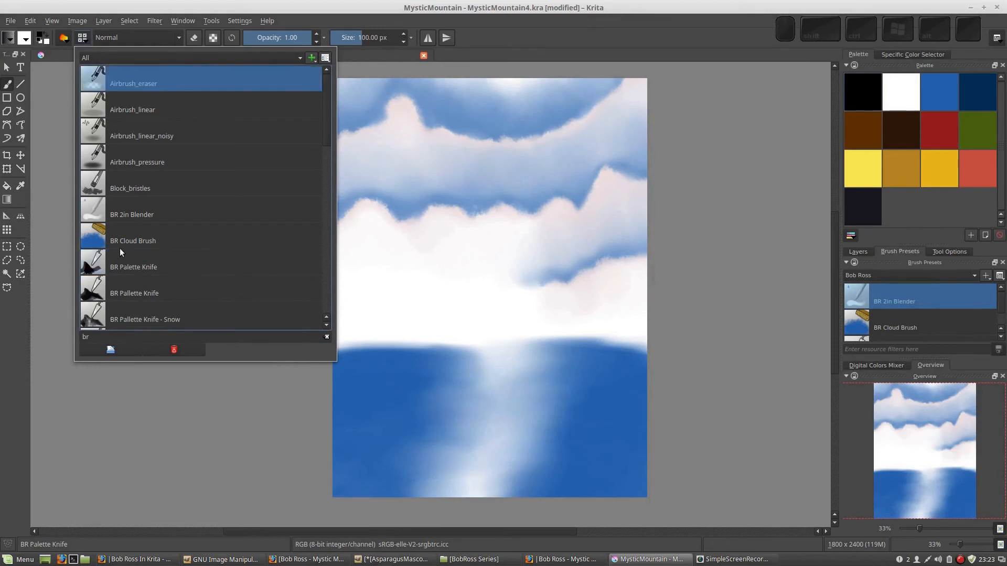
Delete the BR Pallette Knife and BR Pallette Knife - Snow presets and close the preset chooser
left_click(133, 292)
left_click(174, 351)
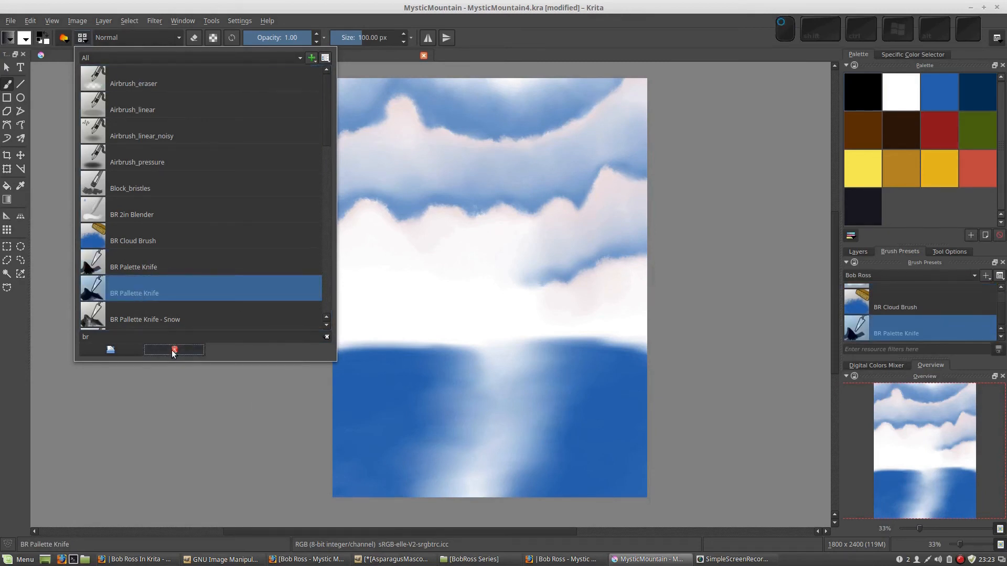
left_click(146, 294)
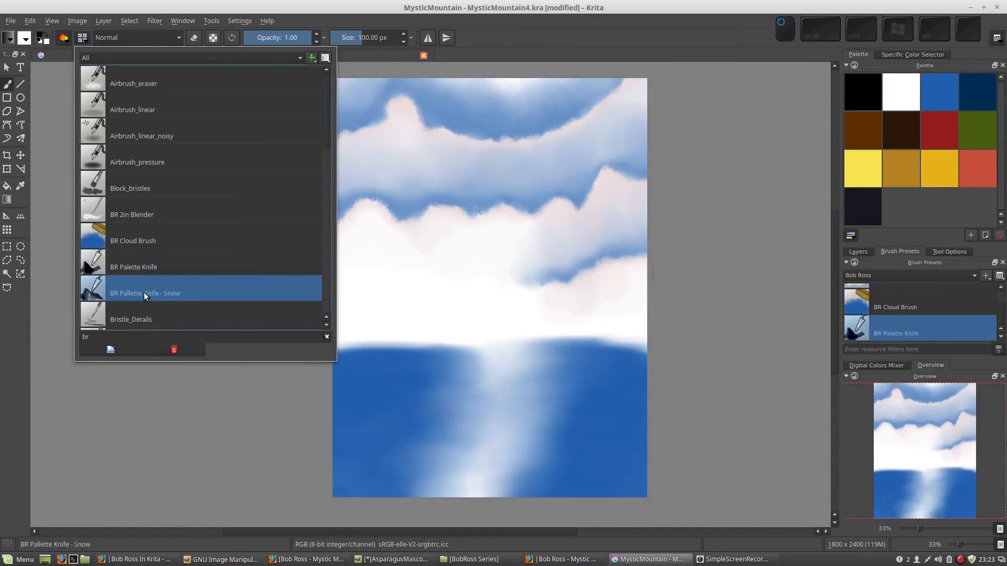
left_click(173, 351)
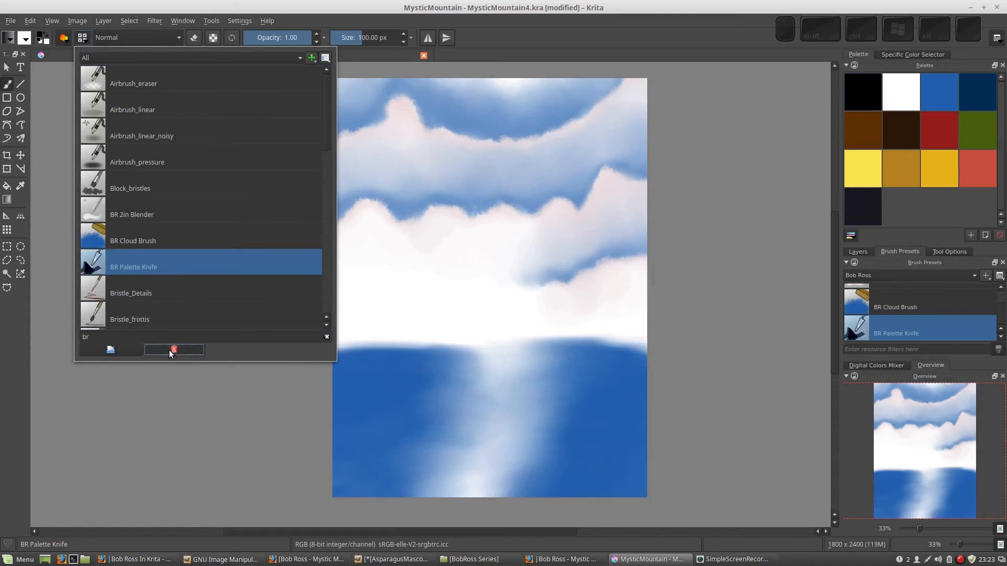
left_click(522, 250)
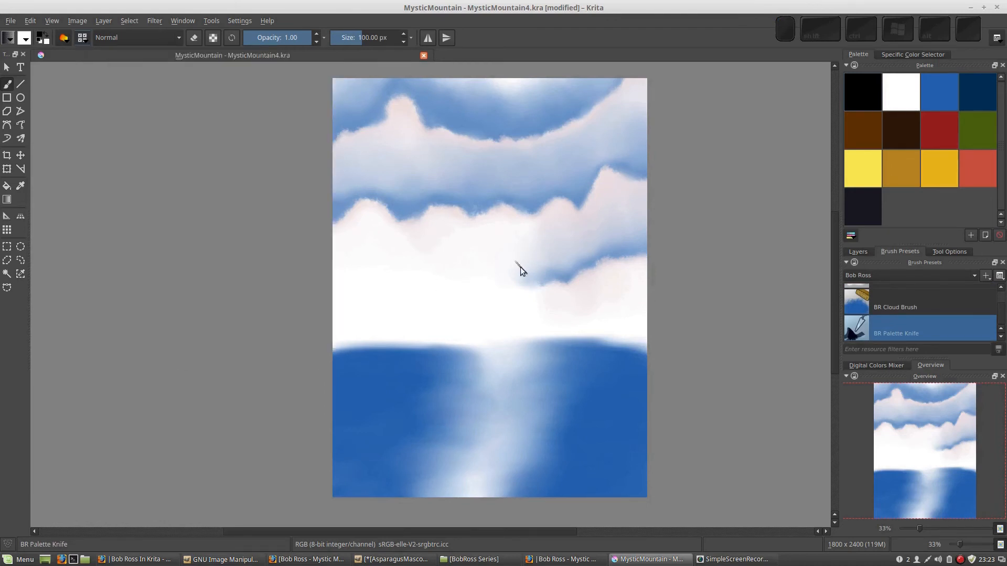
Choose the BR Palette Knife brush from the pop-up palette over the canvas
right_click(519, 269)
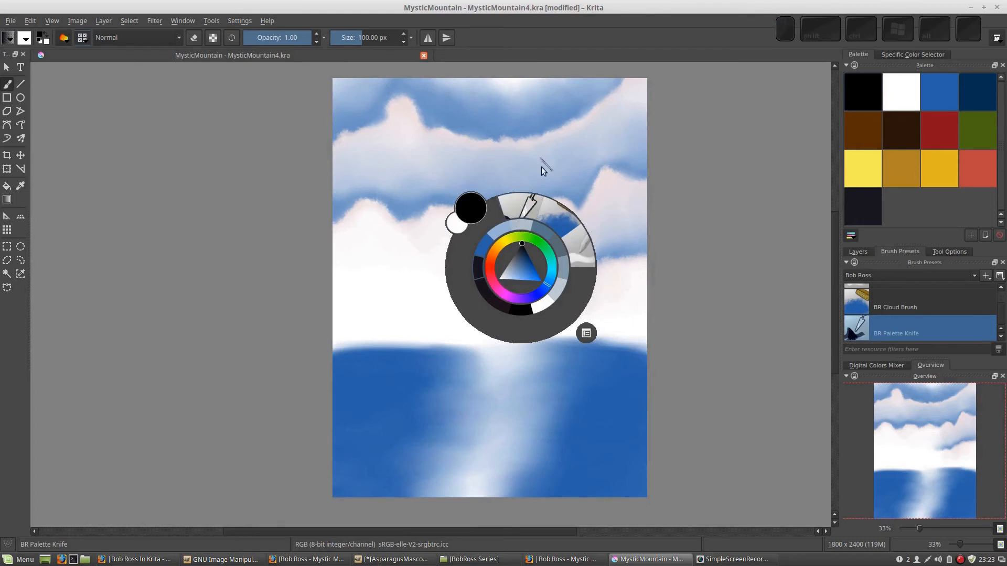
left_click(520, 209)
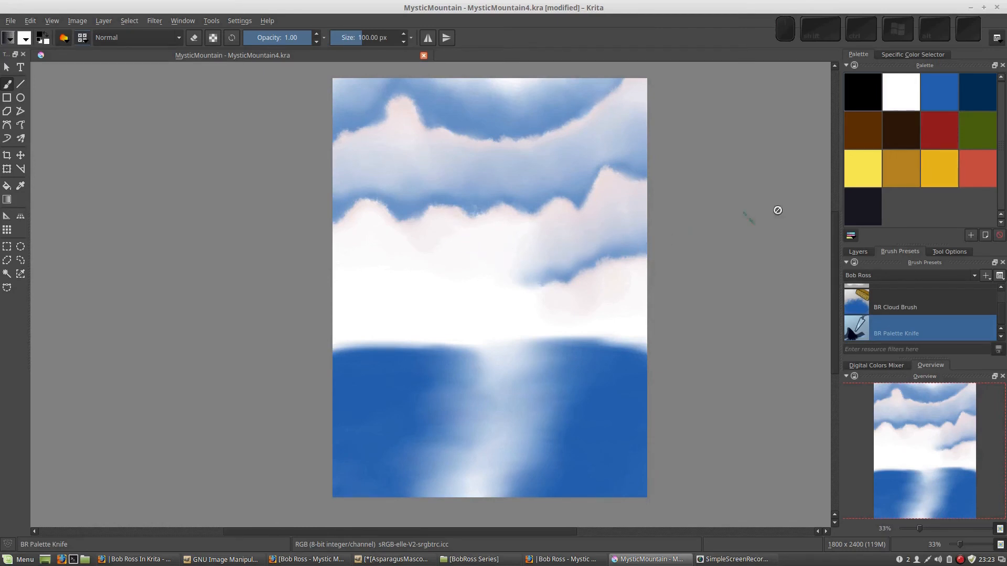
Add a new paint layer above the Lake layer and name it Mountains
left_click(856, 252)
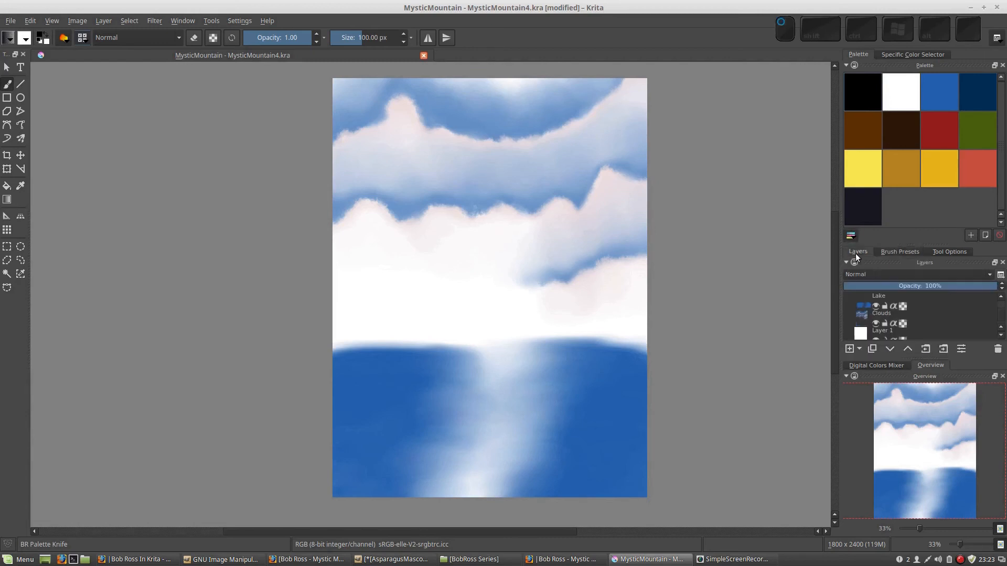
left_click(920, 302)
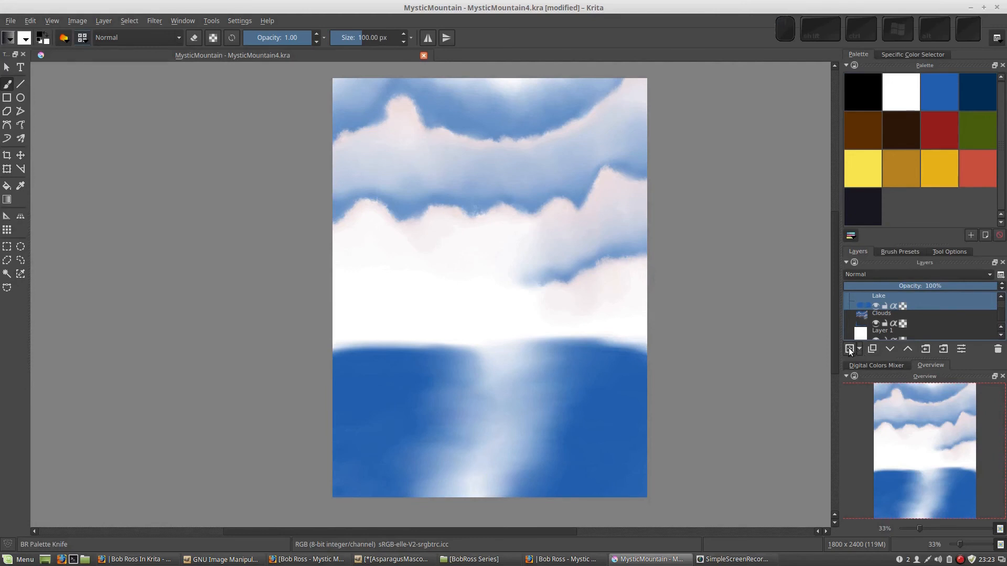
left_click(849, 349)
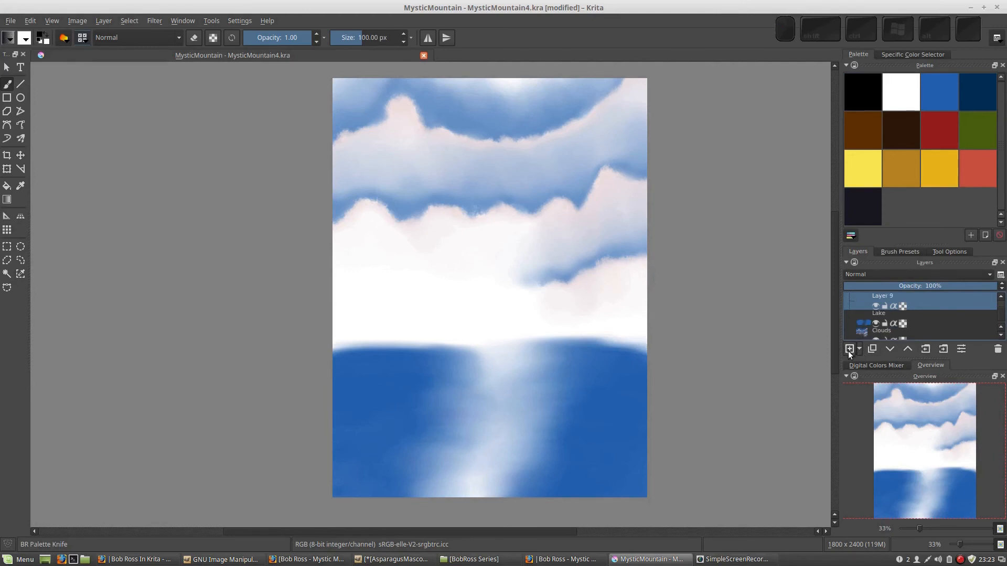
double_click(889, 295)
type("Mou")
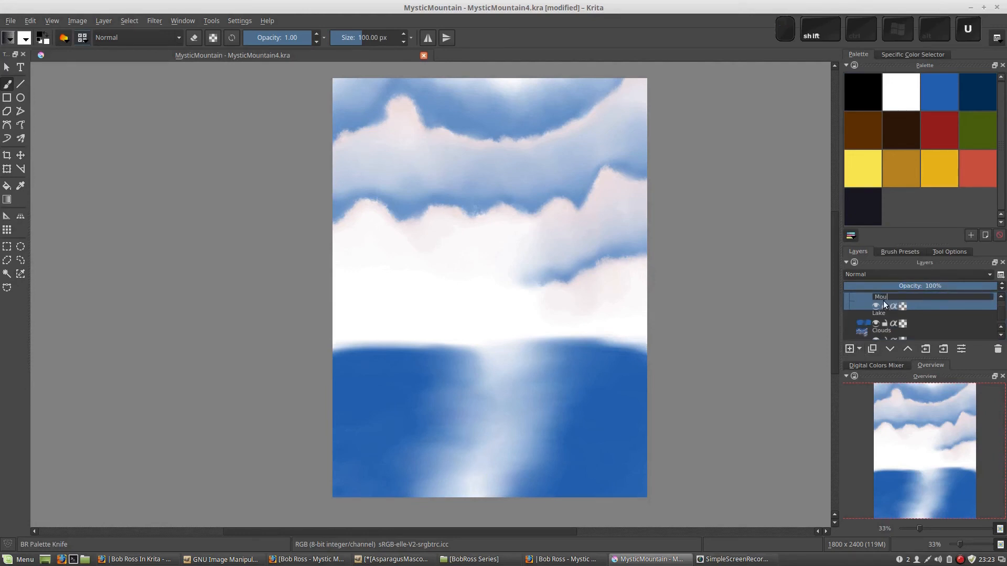
type("ntains")
key("Return")
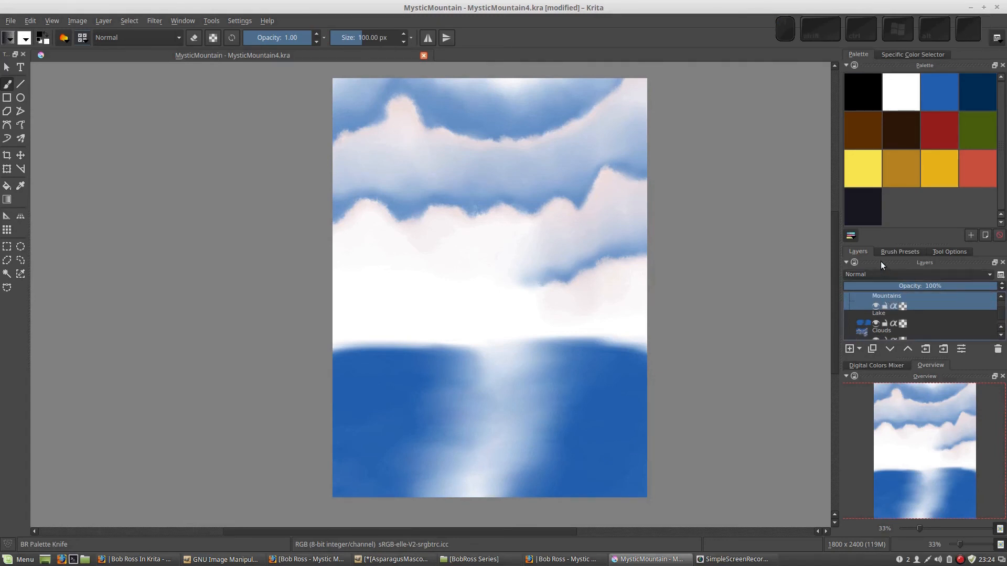
Using the near-black palette color, paint the main peak's ridge with a long left slope and a short right slope, and darken the left slope
left_click(864, 213)
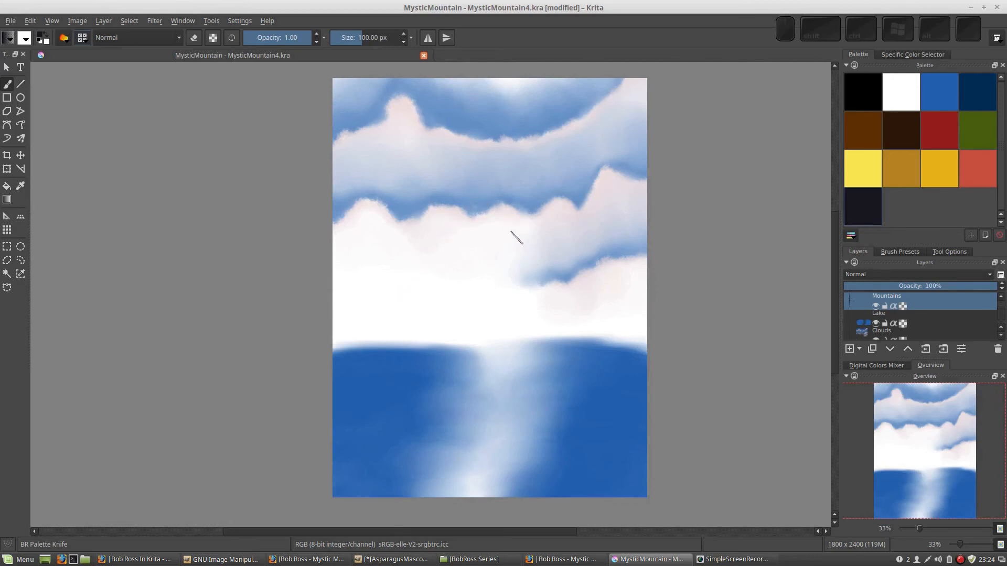
mouse_move(530, 245)
left_mouse_down()
mouse_move(480, 199)
mouse_move(369, 270)
mouse_move(340, 288)
left_mouse_up()
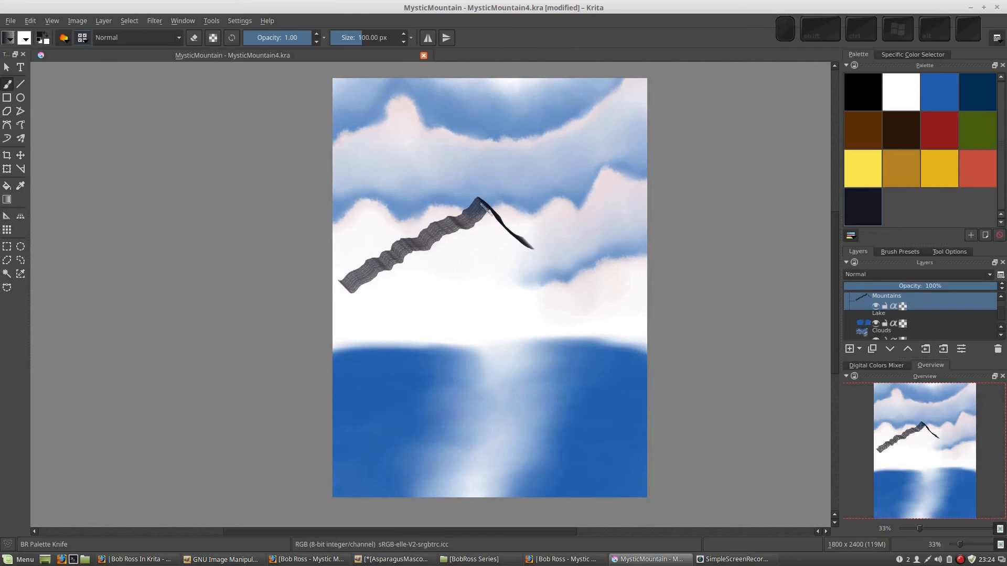
left_click_drag(482, 203, 350, 290)
left_click_drag(466, 217, 416, 247)
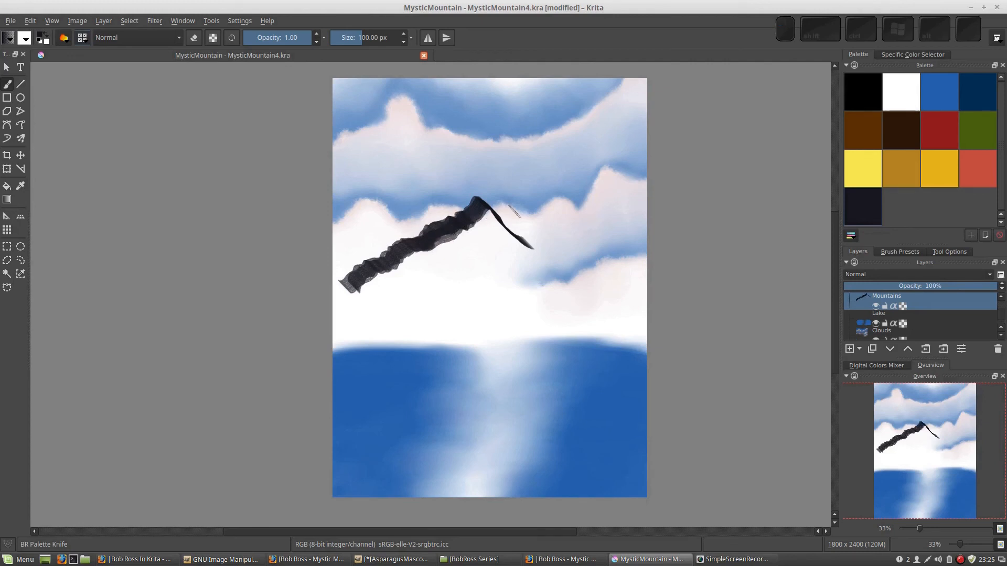
Fill in the body of the main peak and paint a second, smaller peak sloping down to its right
mouse_move(494, 212)
left_mouse_down()
mouse_move(431, 249)
mouse_move(478, 215)
mouse_move(447, 249)
mouse_move(496, 223)
mouse_move(490, 235)
mouse_move(498, 223)
mouse_move(518, 254)
mouse_move(526, 249)
mouse_move(487, 254)
mouse_move(484, 241)
mouse_move(431, 268)
mouse_move(427, 283)
mouse_move(429, 260)
mouse_move(415, 248)
mouse_move(405, 257)
mouse_move(419, 266)
mouse_move(478, 255)
mouse_move(500, 286)
left_mouse_up()
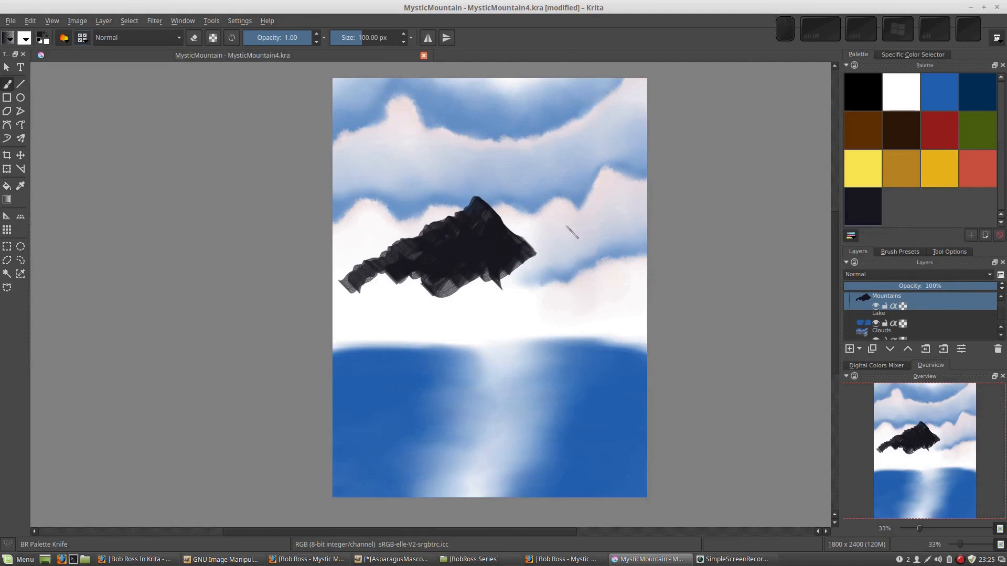
mouse_move(546, 220)
left_mouse_down()
mouse_move(571, 241)
mouse_move(531, 222)
mouse_move(519, 235)
mouse_move(534, 211)
mouse_move(521, 234)
mouse_move(537, 223)
mouse_move(517, 237)
mouse_move(543, 223)
mouse_move(525, 252)
mouse_move(545, 223)
mouse_move(575, 254)
mouse_move(631, 266)
left_mouse_up()
mouse_move(567, 245)
left_mouse_down()
mouse_move(571, 268)
mouse_move(601, 269)
mouse_move(534, 287)
mouse_move(535, 256)
mouse_move(515, 269)
mouse_move(558, 275)
left_mouse_up()
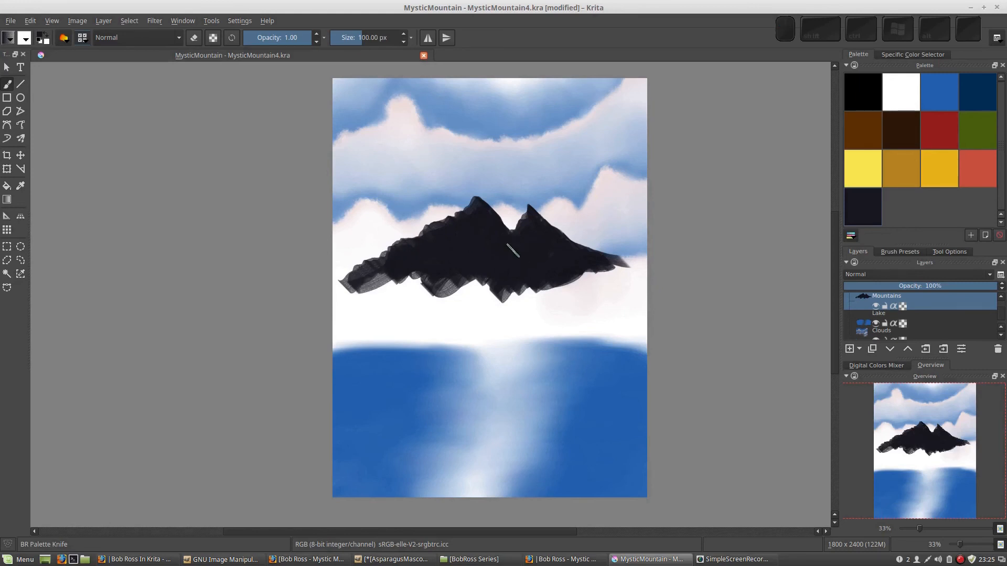
Switch to the BR 2in Blender brush and reduce its size to about 103 px
right_click(526, 225)
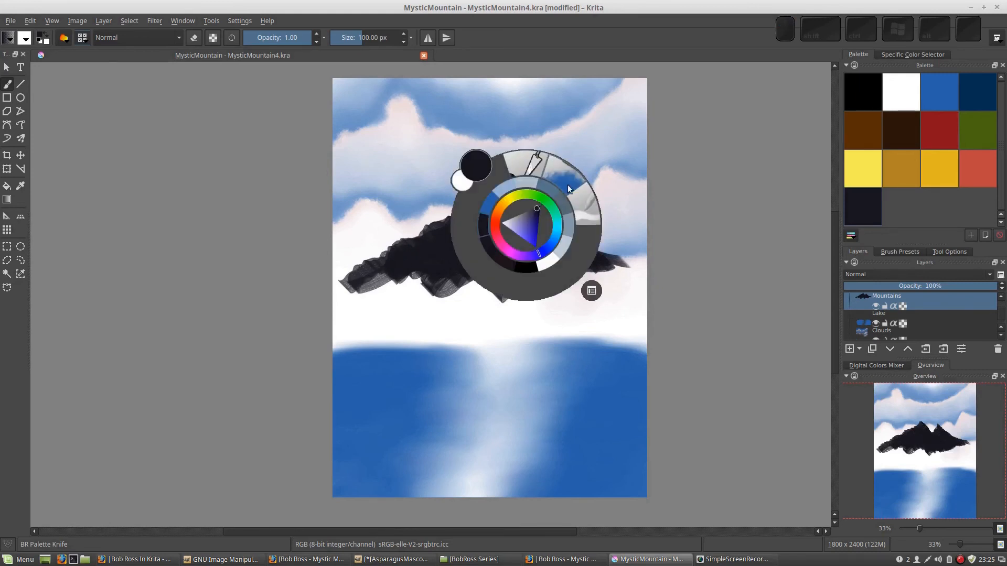
left_click(593, 209)
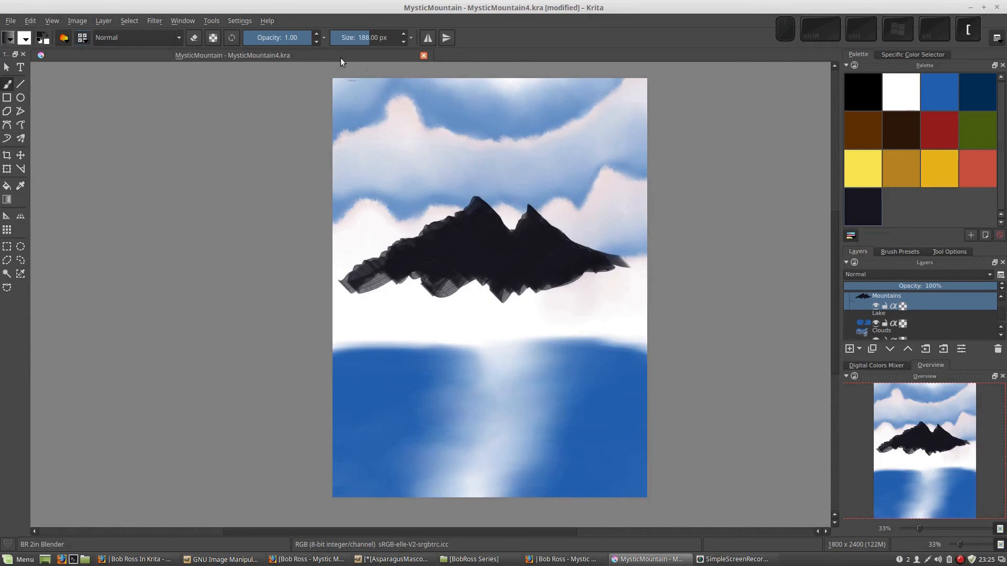
key("bracketleft")
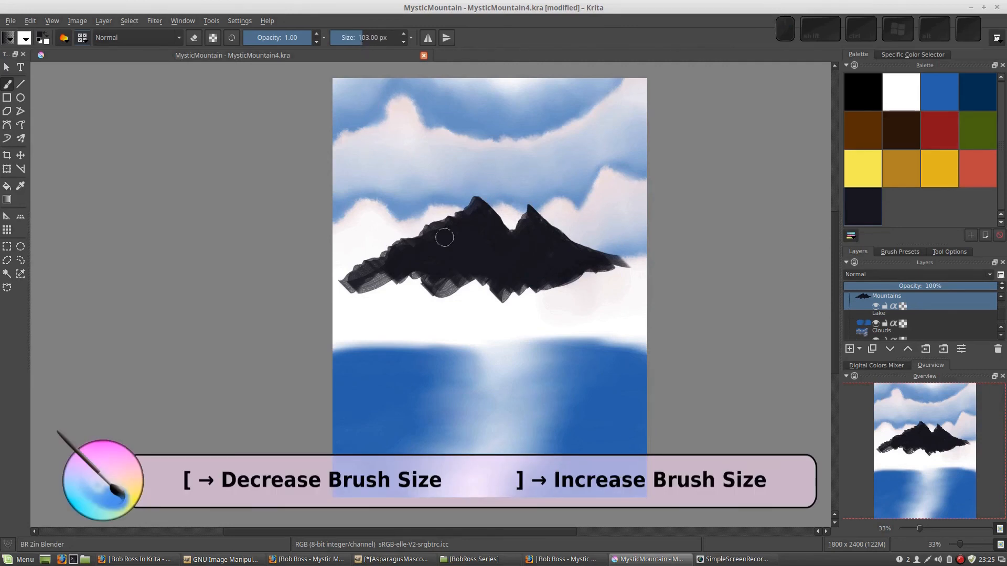
Undo the last blending stroke and blend the dark paint down the second peak's right slope
key("ctrl+z")
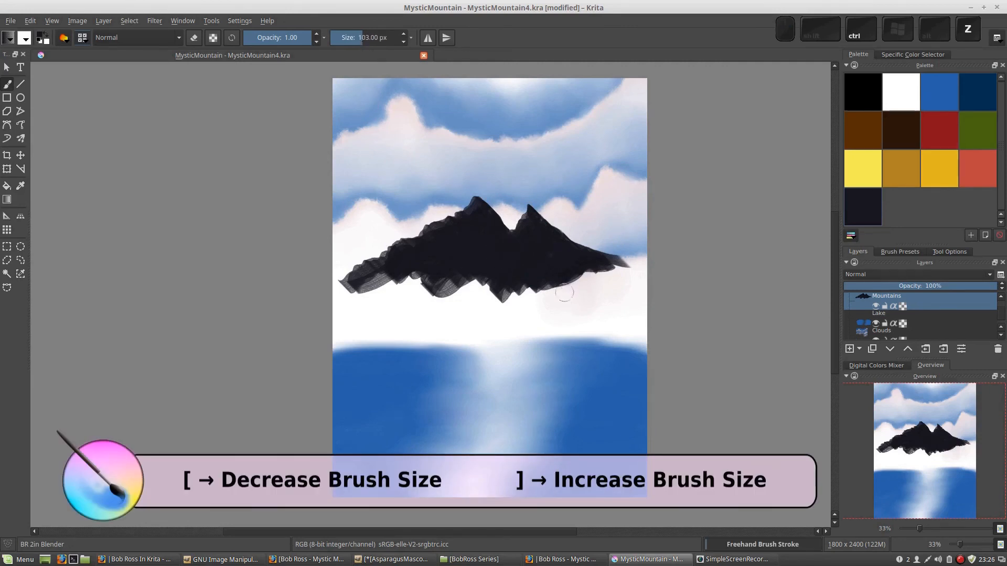
left_click_drag(534, 239, 580, 258)
mouse_move(537, 235)
left_mouse_down()
mouse_move(590, 259)
mouse_move(539, 249)
mouse_move(597, 259)
mouse_move(538, 244)
mouse_move(562, 274)
mouse_move(533, 250)
mouse_move(574, 254)
mouse_move(558, 238)
mouse_move(555, 275)
left_mouse_up()
Reload the BR 2in Blender preset and bring its size down to about 103 px
right_click(540, 253)
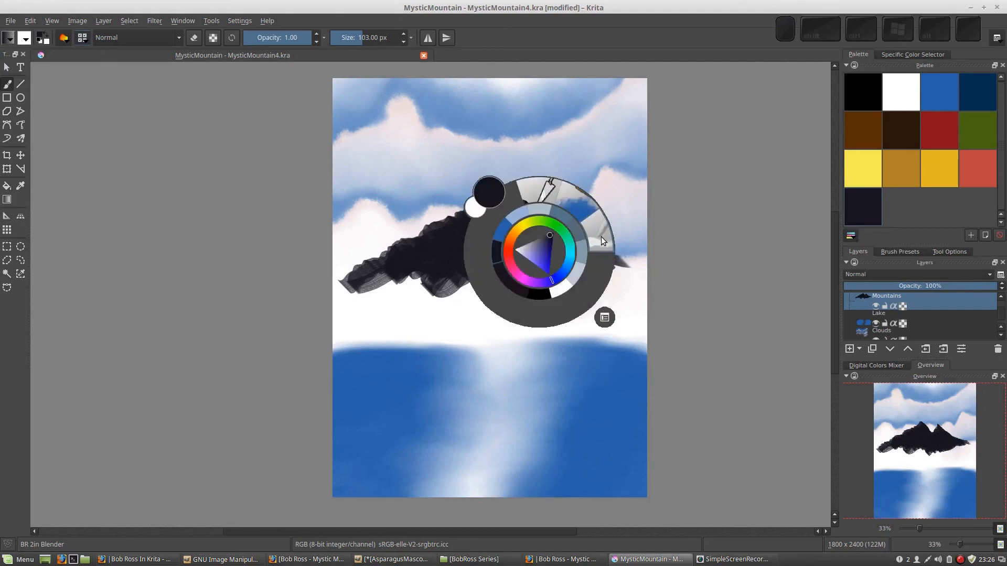
left_click(603, 242)
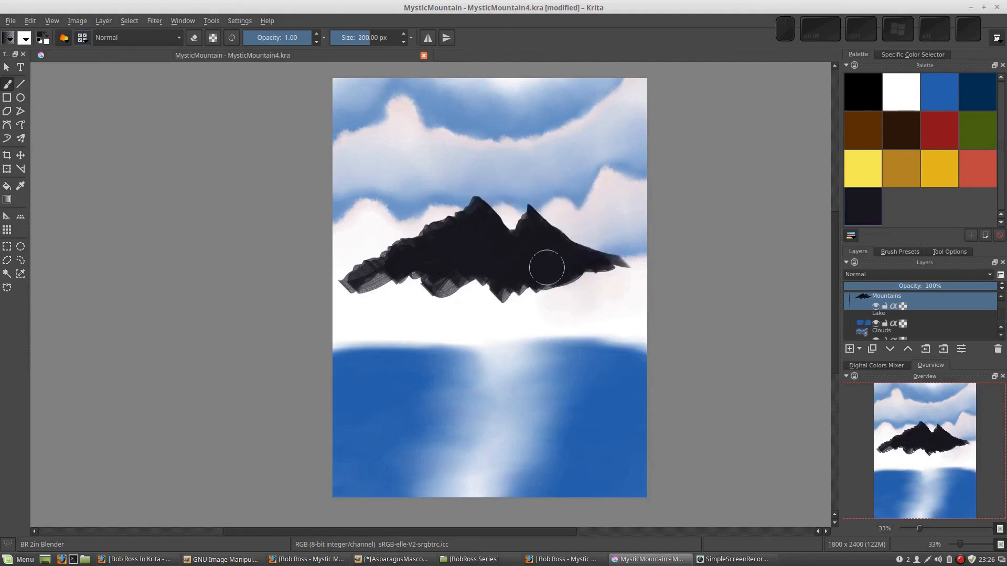
key("bracketleft")
key("bracketleft")
key("bracketleft")
key("bracketleft")
key("bracketleft")
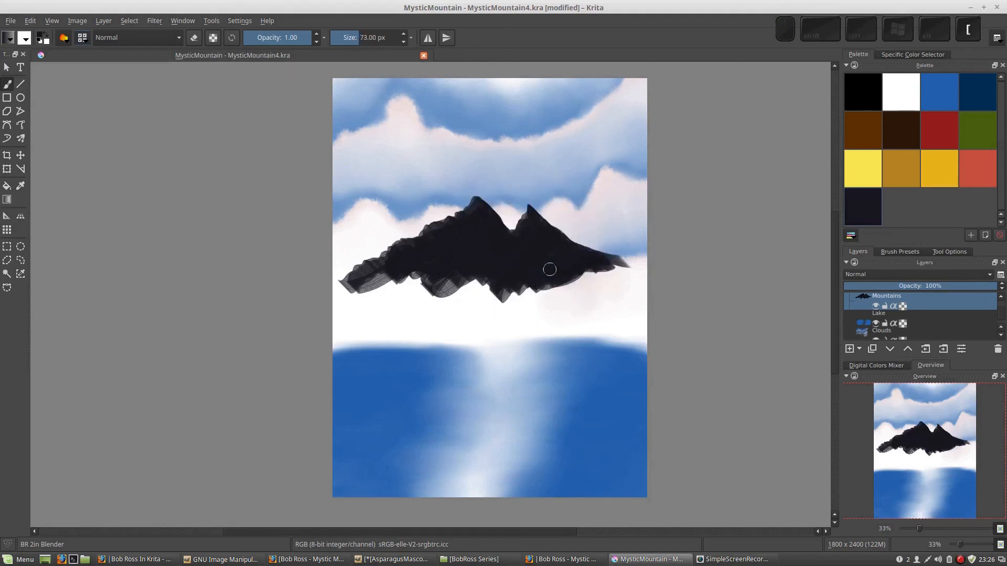
key("bracketright")
Blend the mountains' lower right and lower left ends along the slopes, undoing the smear across the main peak's left edge
mouse_move(540, 264)
left_mouse_down()
mouse_move(568, 267)
mouse_move(543, 248)
mouse_move(575, 270)
mouse_move(545, 245)
mouse_move(605, 272)
mouse_move(559, 253)
mouse_move(610, 261)
mouse_move(573, 268)
mouse_move(539, 231)
mouse_move(597, 271)
mouse_move(566, 247)
mouse_move(636, 269)
mouse_move(562, 249)
mouse_move(610, 263)
mouse_move(537, 223)
mouse_move(435, 235)
mouse_move(474, 215)
mouse_move(357, 270)
mouse_move(399, 253)
mouse_move(351, 286)
mouse_move(409, 253)
mouse_move(366, 285)
left_mouse_up()
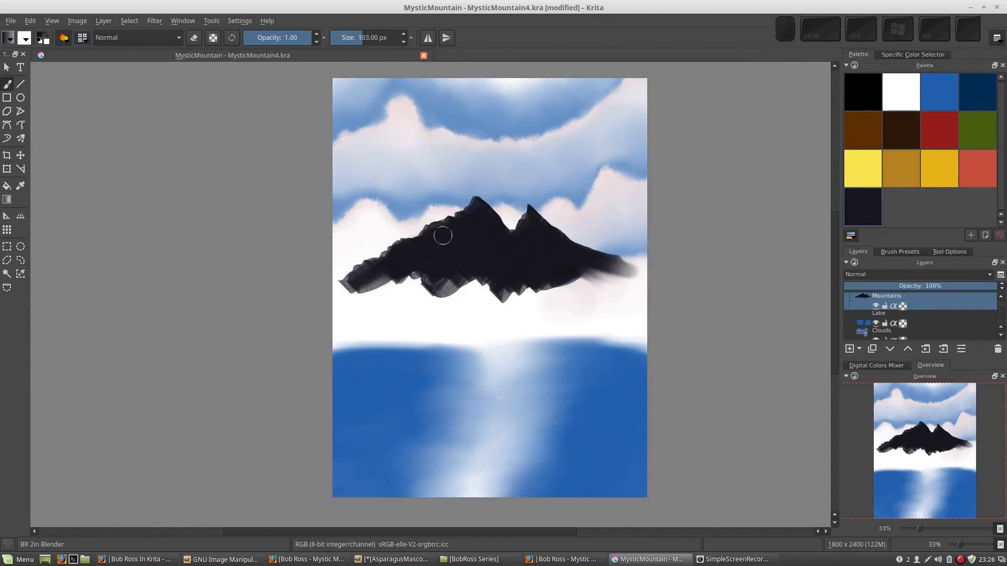
mouse_move(443, 236)
left_mouse_down()
mouse_move(434, 234)
mouse_move(489, 216)
mouse_move(501, 239)
mouse_move(527, 222)
left_mouse_up()
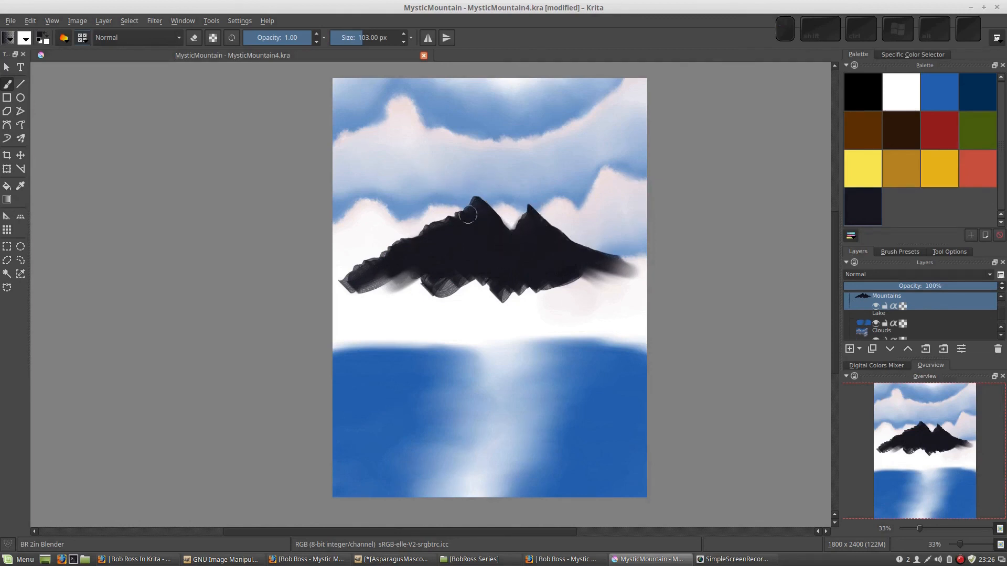
left_click_drag(470, 206, 440, 215)
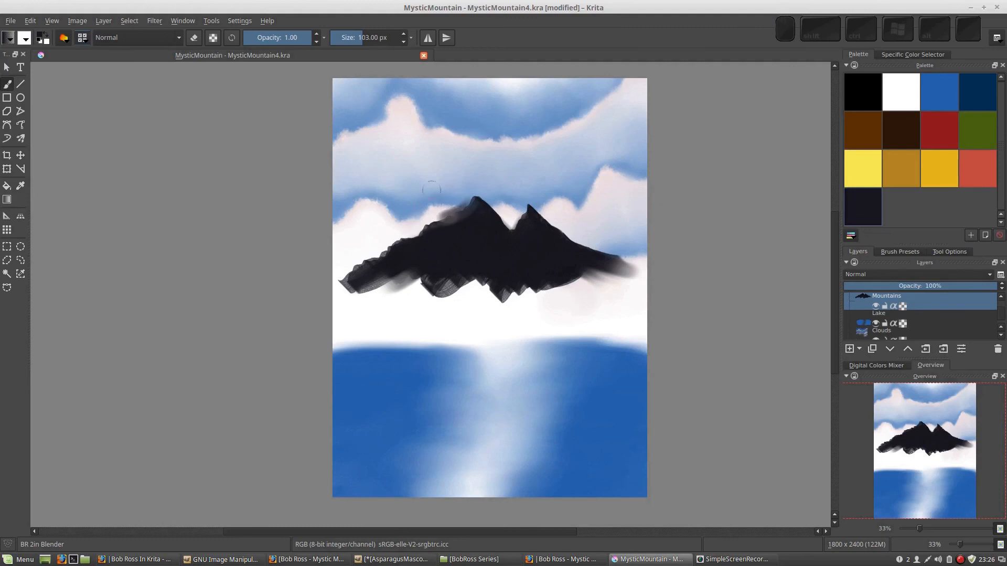
key("ctrl+z")
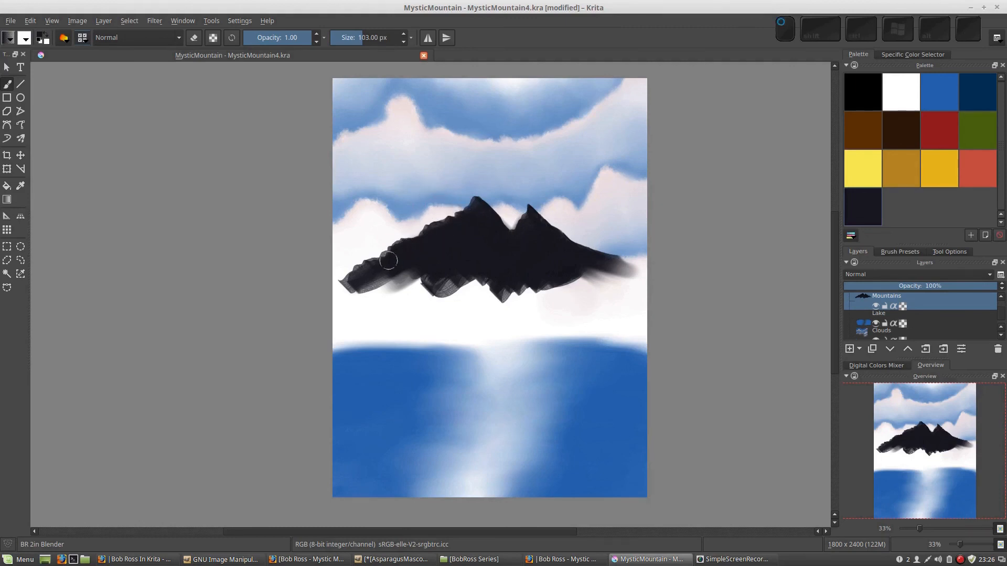
mouse_move(387, 261)
left_mouse_down()
mouse_move(370, 280)
mouse_move(386, 290)
left_mouse_up()
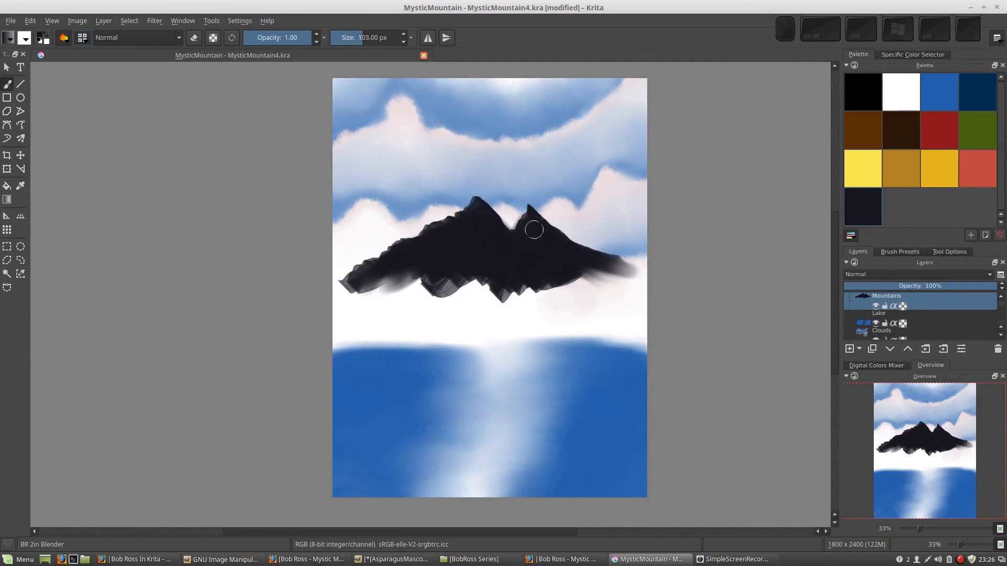
left_click_drag(537, 228, 562, 243)
left_click_drag(467, 236, 475, 237)
Reload the blender preset at 200 px and fade the mountains' base downward and out to both canvas edges, undoing the long streak into the lake
right_click(505, 224)
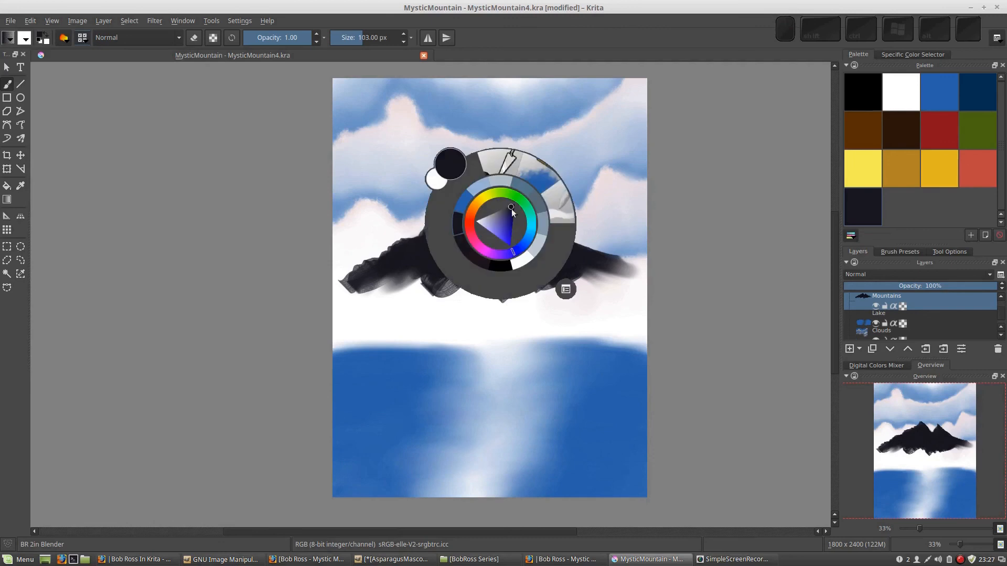
left_click(560, 205)
left_click_drag(547, 257, 611, 278)
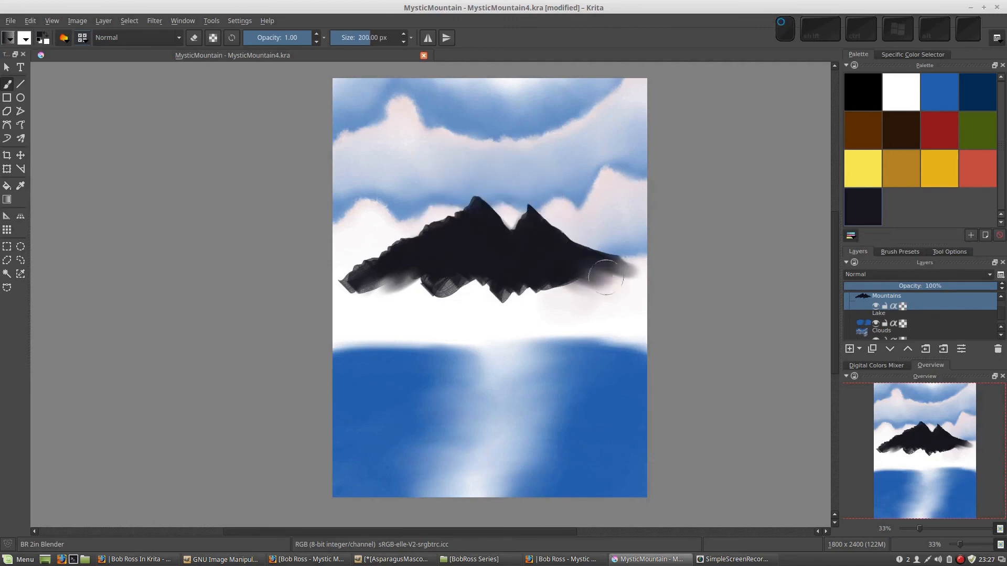
left_click_drag(540, 247, 662, 273)
mouse_move(521, 256)
left_mouse_down()
mouse_move(626, 280)
mouse_move(510, 248)
mouse_move(624, 286)
mouse_move(537, 257)
mouse_move(560, 295)
mouse_move(534, 296)
mouse_move(532, 275)
mouse_move(513, 314)
left_mouse_up()
left_click_drag(474, 238, 521, 451)
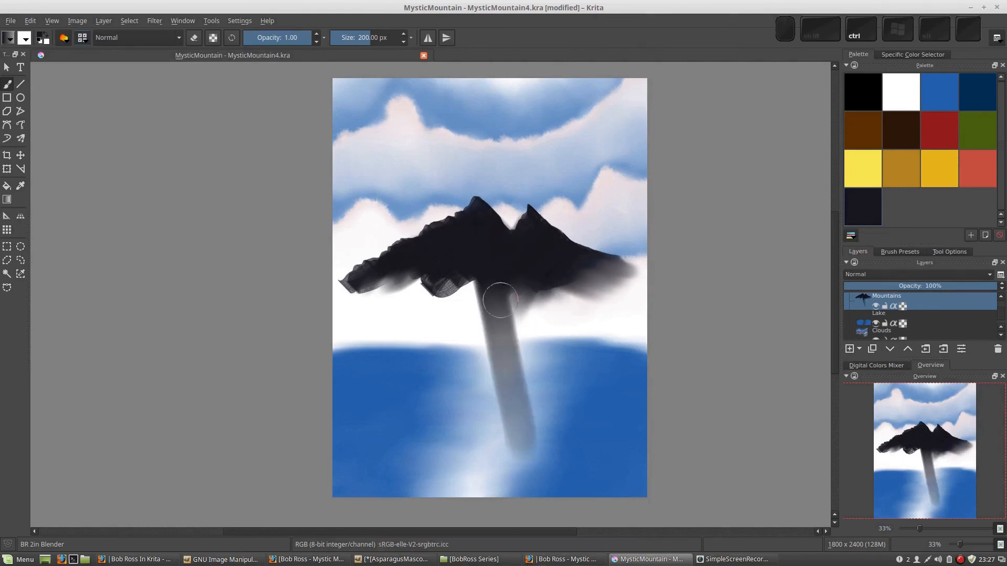
key("ctrl+z")
mouse_move(488, 262)
left_mouse_down()
mouse_move(448, 309)
mouse_move(442, 297)
mouse_move(487, 244)
mouse_move(461, 304)
mouse_move(406, 281)
mouse_move(401, 269)
mouse_move(385, 277)
mouse_move(434, 248)
mouse_move(437, 296)
mouse_move(459, 265)
mouse_move(478, 260)
mouse_move(492, 287)
mouse_move(488, 260)
mouse_move(506, 309)
mouse_move(522, 271)
mouse_move(619, 262)
mouse_move(546, 264)
mouse_move(581, 304)
mouse_move(538, 245)
mouse_move(617, 272)
mouse_move(542, 245)
mouse_move(609, 268)
mouse_move(518, 248)
mouse_move(431, 263)
mouse_move(497, 257)
mouse_move(441, 281)
mouse_move(455, 276)
mouse_move(438, 266)
mouse_move(434, 242)
mouse_move(387, 263)
mouse_move(395, 290)
mouse_move(425, 253)
mouse_move(349, 297)
mouse_move(408, 260)
mouse_move(388, 276)
mouse_move(278, 287)
mouse_move(413, 252)
mouse_move(392, 268)
mouse_move(358, 241)
mouse_move(430, 248)
mouse_move(327, 284)
mouse_move(401, 256)
mouse_move(378, 283)
mouse_move(409, 236)
mouse_move(342, 316)
mouse_move(389, 316)
mouse_move(428, 290)
mouse_move(450, 245)
mouse_move(511, 258)
mouse_move(467, 245)
mouse_move(478, 239)
mouse_move(500, 260)
mouse_move(557, 266)
mouse_move(607, 237)
mouse_move(581, 271)
mouse_move(557, 254)
mouse_move(602, 274)
mouse_move(546, 276)
mouse_move(569, 291)
mouse_move(506, 290)
left_mouse_up()
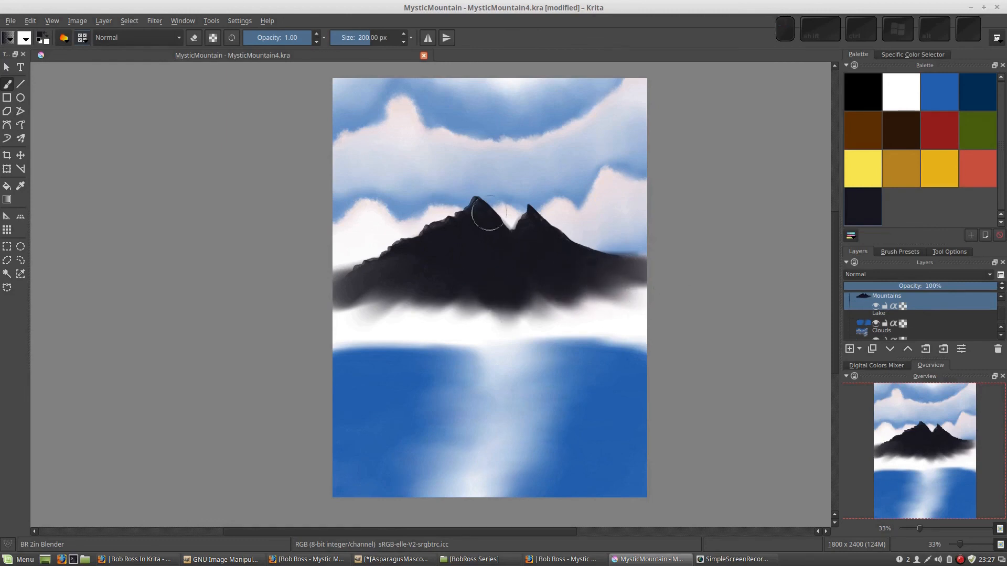